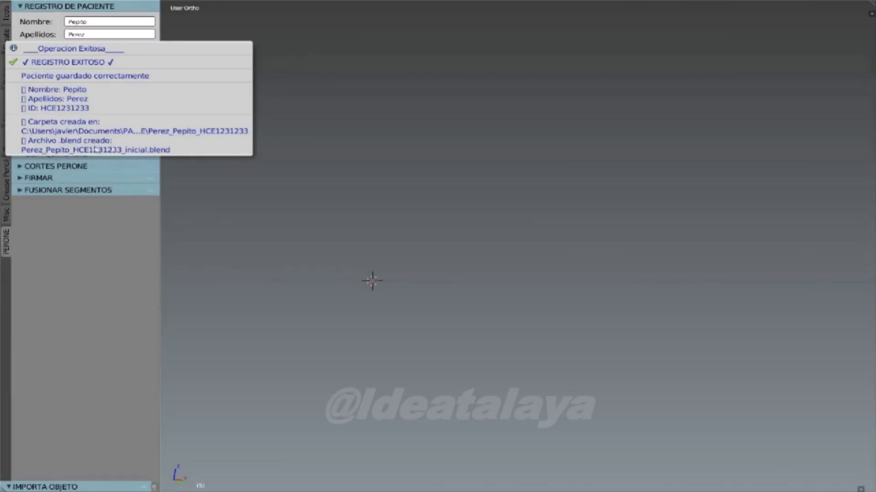
Dismiss the registration message, open the registered patient's folder and switch from patient registration to the object creation tools.
left_click(211, 191)
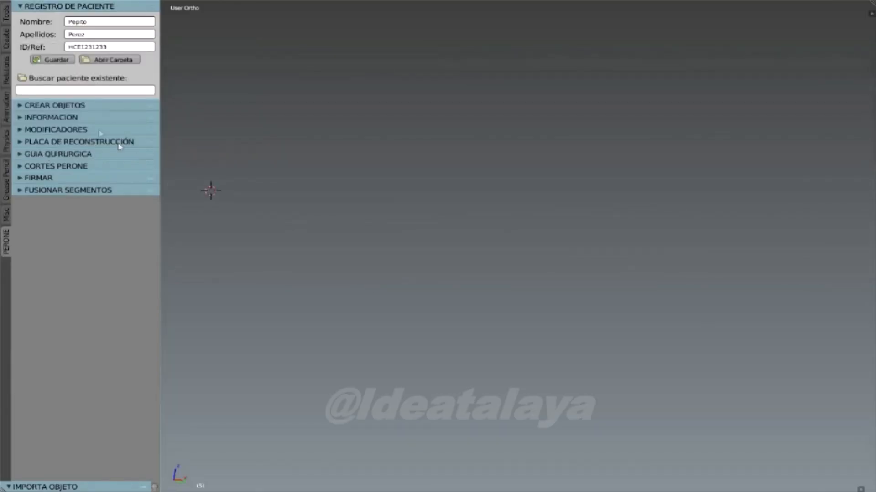
left_click(113, 62)
left_click(29, 106)
left_click(25, 6)
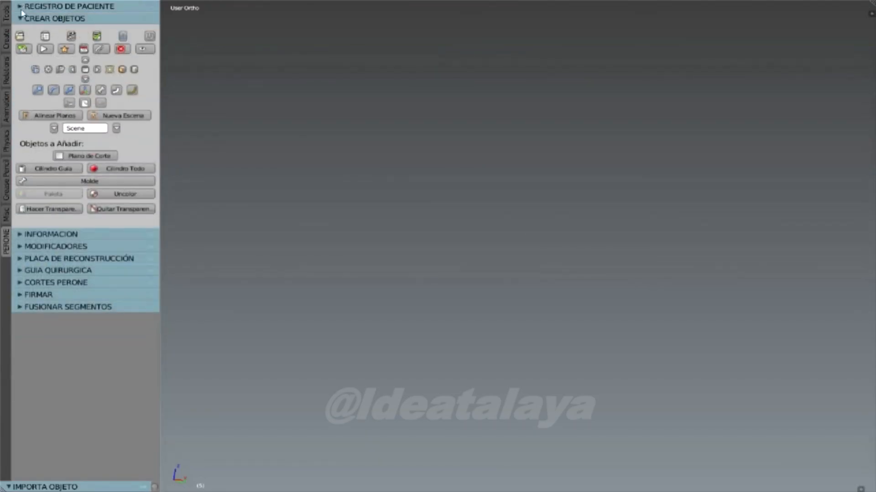
Import the patient's STL model from the patient folder.
left_click(19, 36)
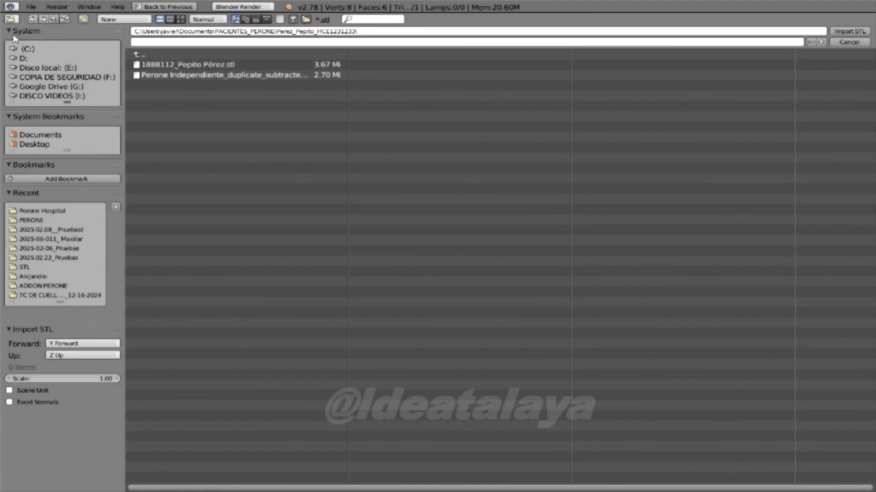
left_click(187, 64)
left_click(846, 32)
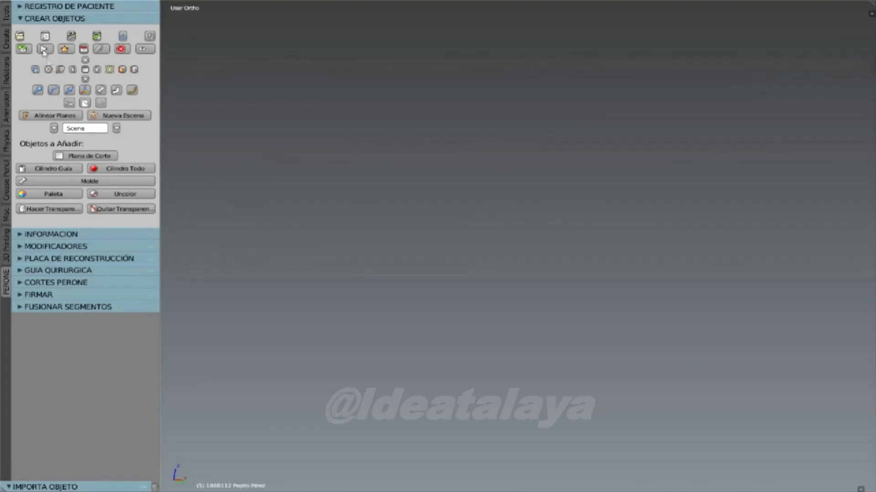
Rename the imported model as the affected mandible, Mandibula_Afecta, using the preset object names.
left_click(44, 36)
left_click(46, 106)
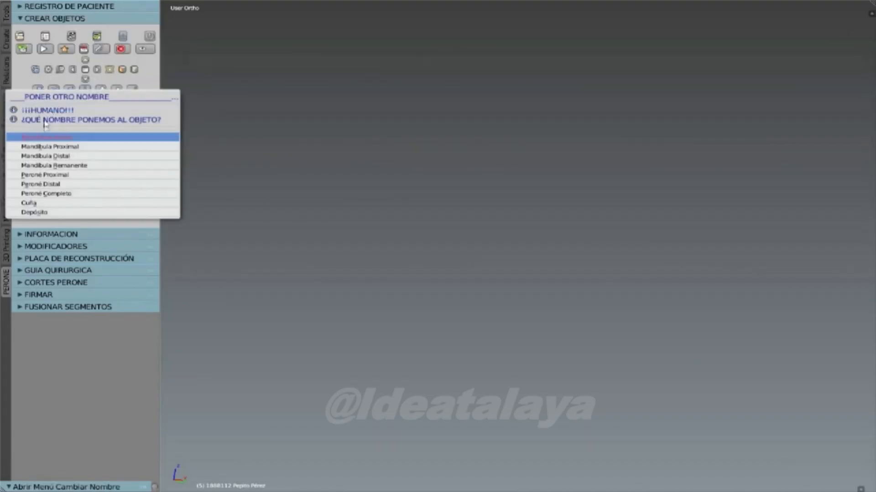
left_click(47, 137)
middle_click_drag(585, 312, 488, 332)
Add a cutting plane at the front of the mandibular body and rotate it to cross the bone.
left_click(41, 258, "ctrl")
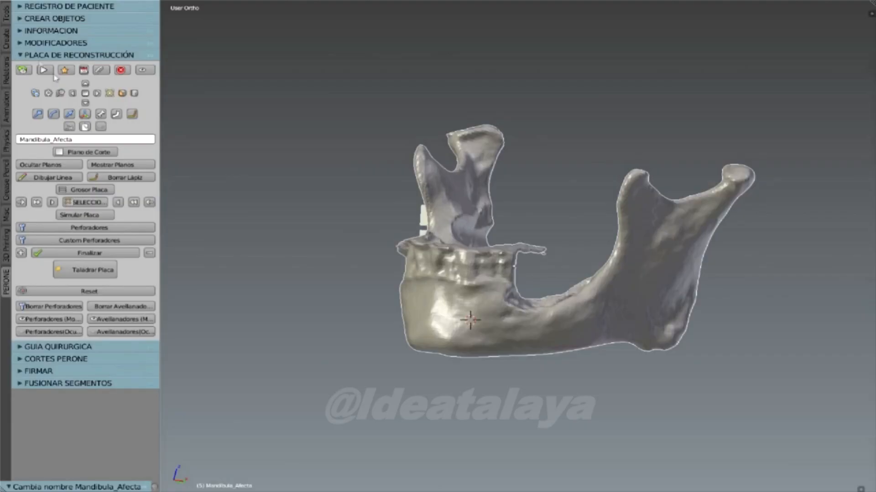
left_click(87, 152)
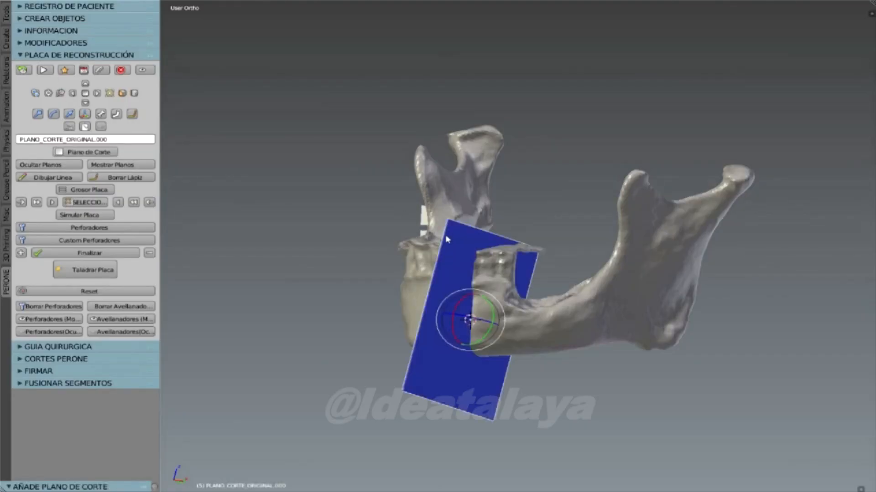
middle_click_drag(318, 191, 440, 357)
key("r")
key("z")
left_click(444, 304)
middle_click_drag(444, 305, 462, 230)
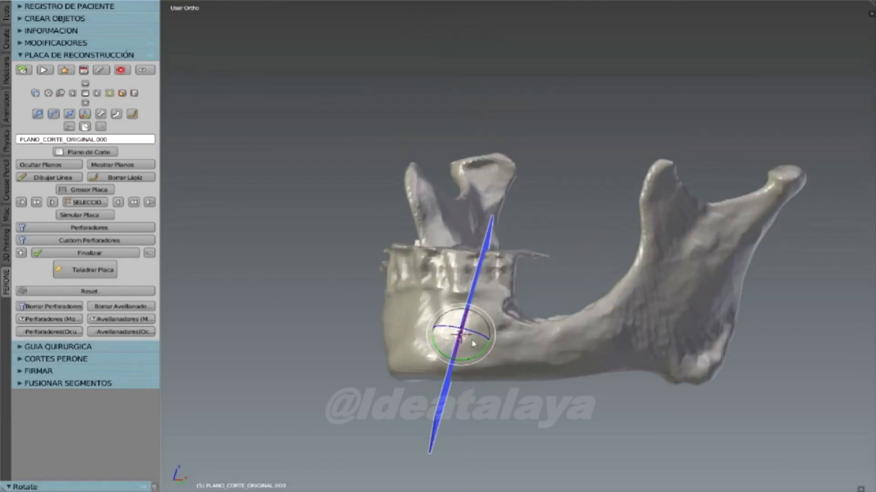
left_click_drag(468, 362, 473, 347)
middle_click_drag(472, 347, 648, 285)
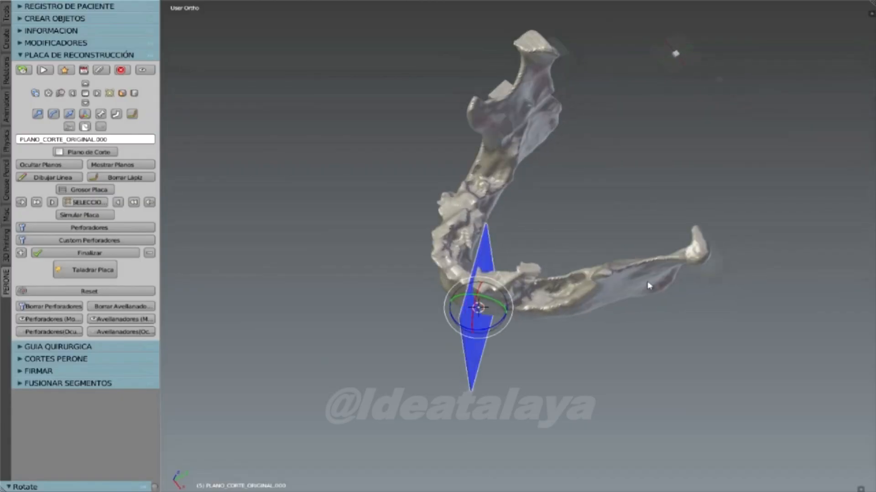
middle_click_drag(466, 327, 387, 309)
Add a second cutting plane on the mandibular ramus and rotate it across the bone.
middle_click_drag(584, 309, 622, 224)
middle_click_drag(615, 268, 610, 287)
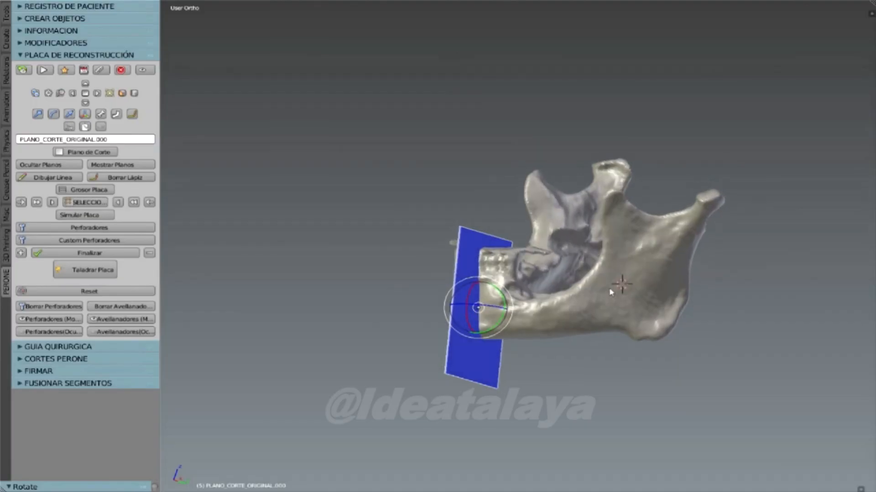
left_click(87, 151)
middle_click_drag(633, 244, 640, 270)
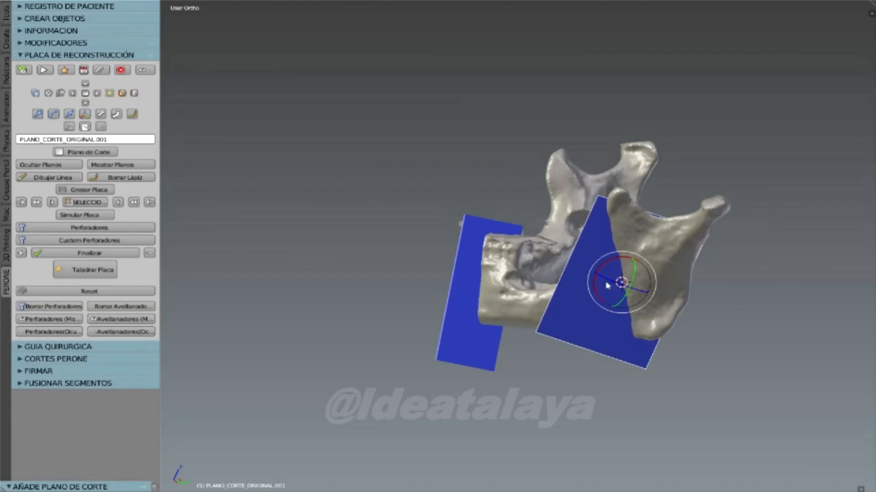
left_click_drag(614, 285, 617, 287)
Move the ramus cutting plane into position with the translate manipulator.
middle_click_drag(532, 234, 423, 190)
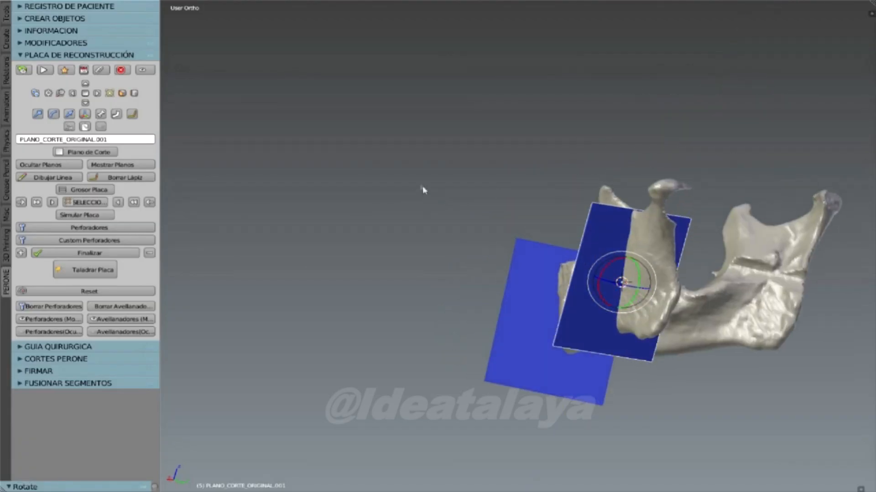
left_click(69, 114)
left_click_drag(624, 263, 626, 248)
middle_click_drag(546, 237, 648, 260)
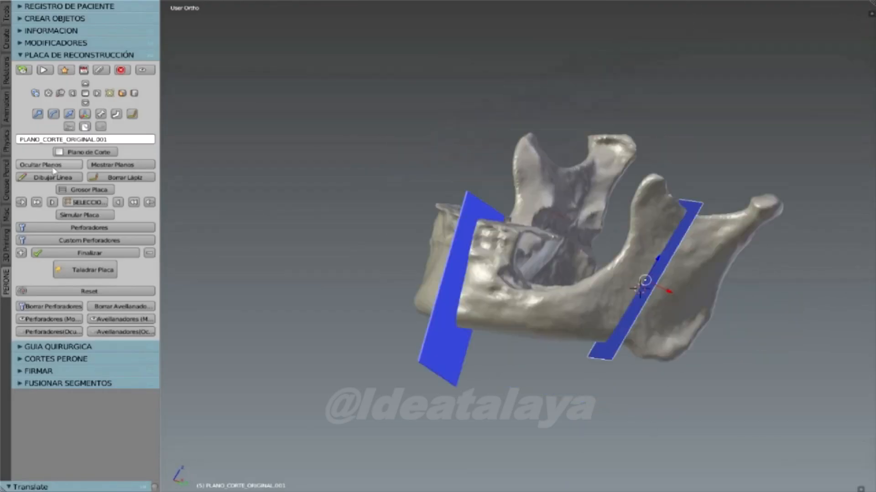
Hide both cutting planes, leaving only their indicator marks on the mandible.
left_click(48, 166)
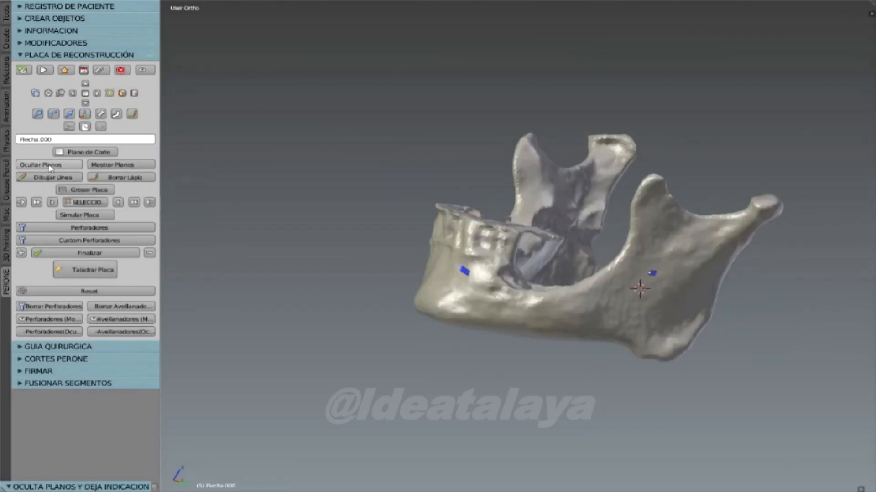
middle_click_drag(616, 240, 489, 283)
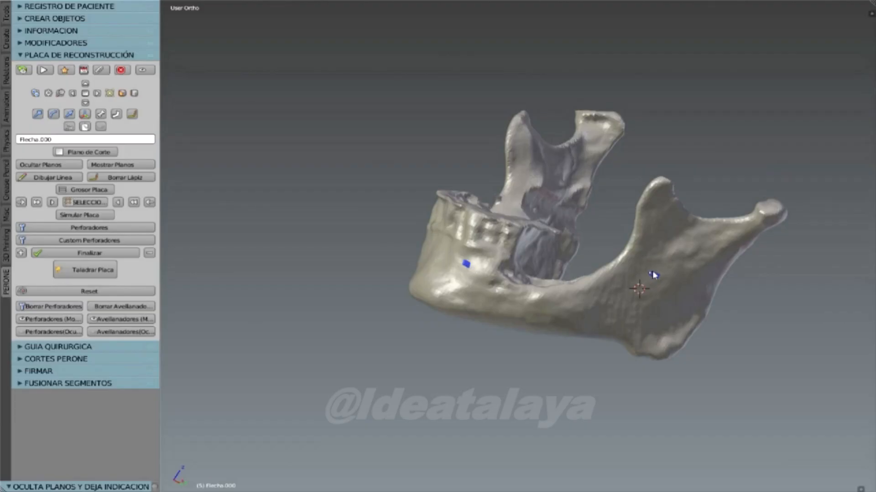
middle_click_drag(648, 274, 362, 217)
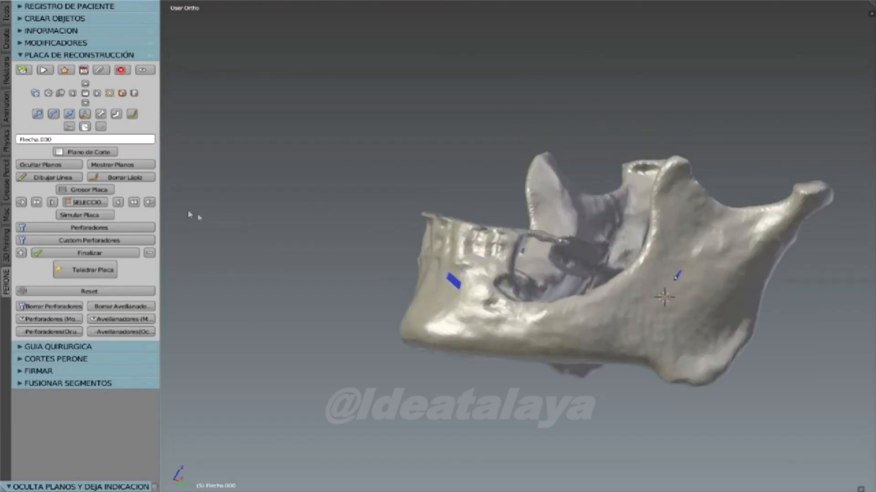
Draw the plate's guide line on the bone from the upper ramus along the lower mandibular border to the chin.
left_click(61, 176)
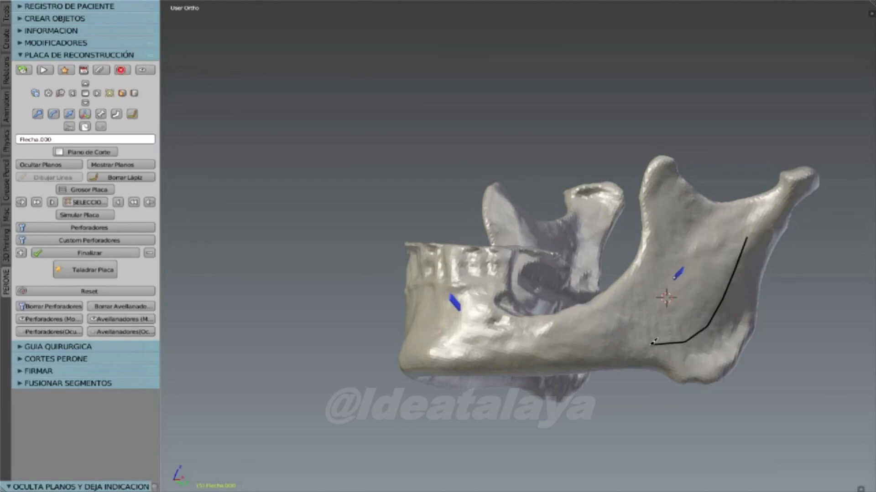
left_click_drag(616, 342, 553, 350)
left_click_drag(480, 350, 485, 350)
middle_click_drag(484, 349, 649, 343)
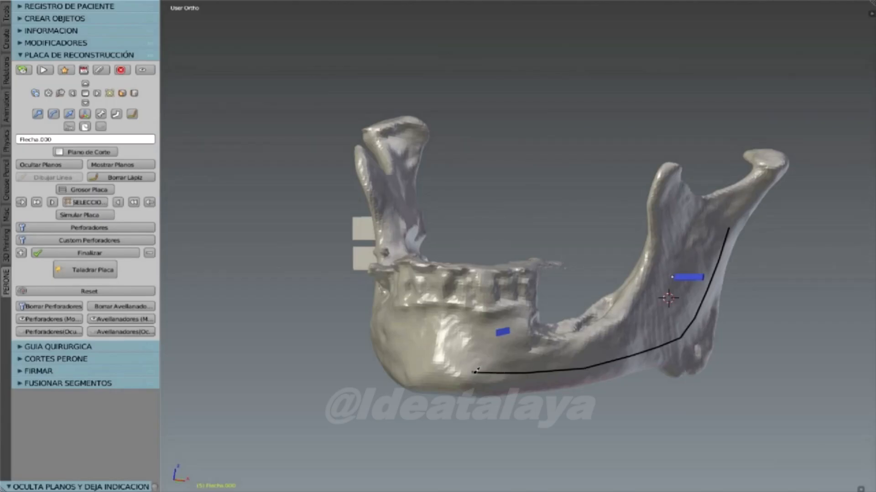
middle_click_drag(475, 359, 509, 377)
left_click_drag(500, 383, 477, 390)
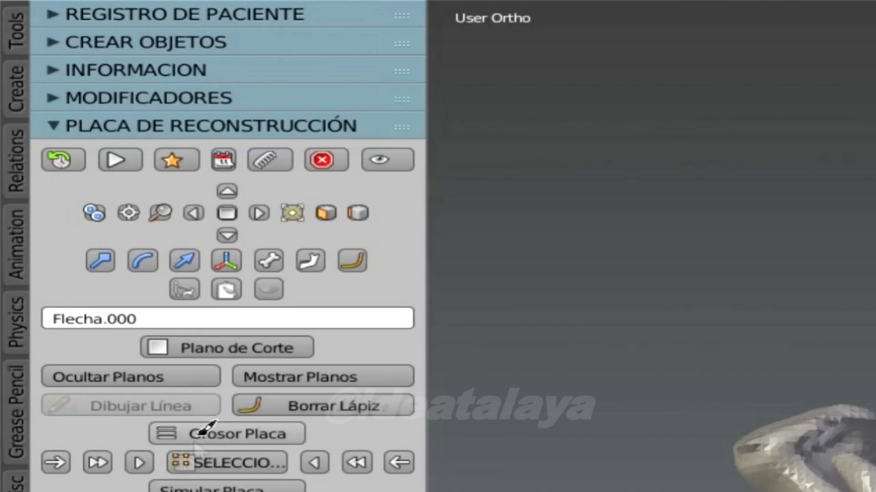
Generate the reconstruction plate from the drawn line with a thickness of 2 mm.
left_click(198, 433)
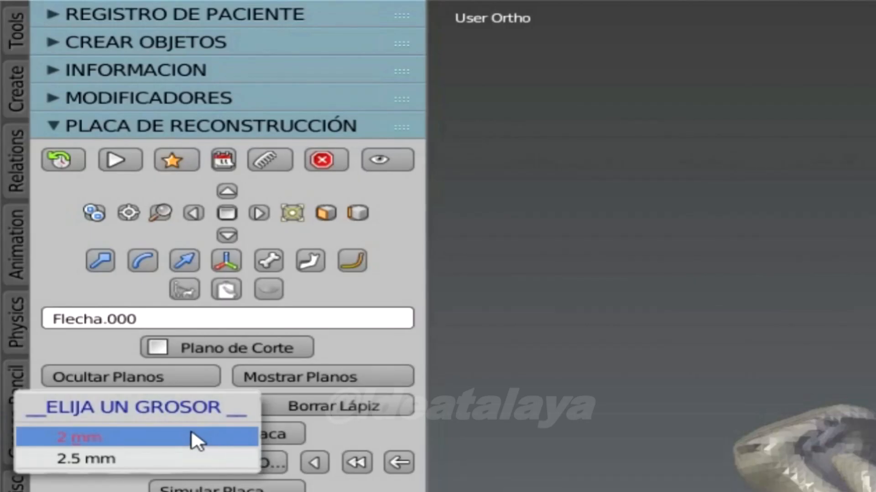
left_click(196, 439)
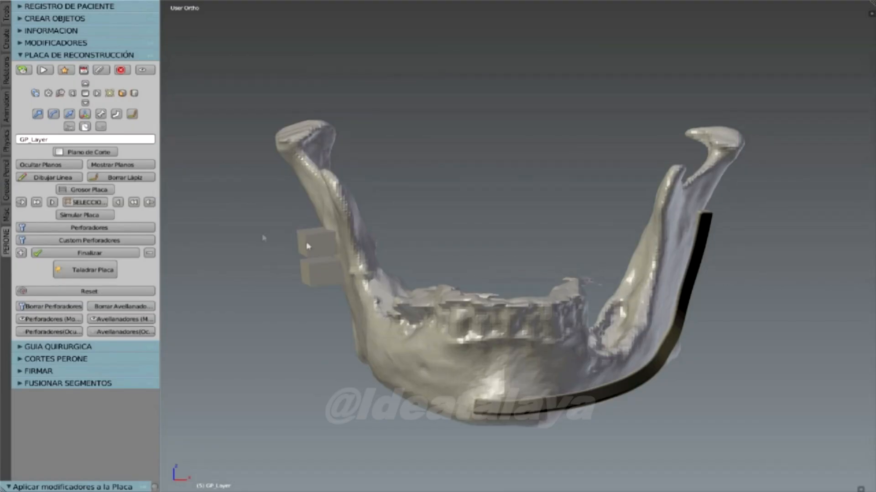
middle_click_drag(374, 253, 444, 260)
Rotate the plate's curve so the plate lies flat against the outer surface of the mandible.
middle_click_drag(602, 404, 545, 269, "shift")
middle_click_drag(546, 274, 663, 278)
scroll(597, 295, "up", 2)
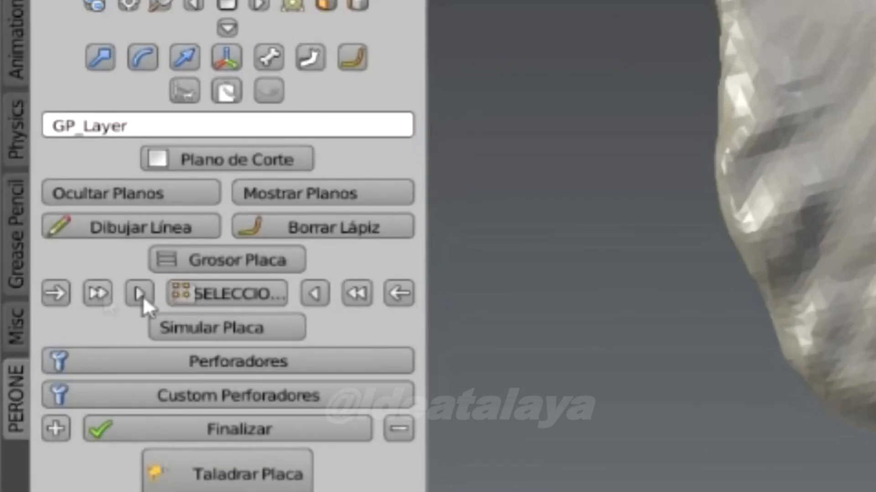
left_click(52, 202)
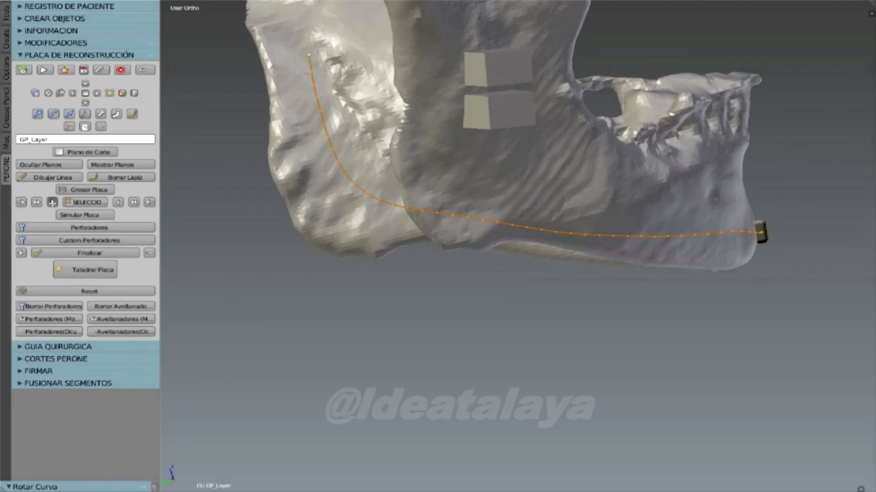
middle_click_drag(420, 217, 815, 245)
middle_click_drag(718, 258, 808, 321)
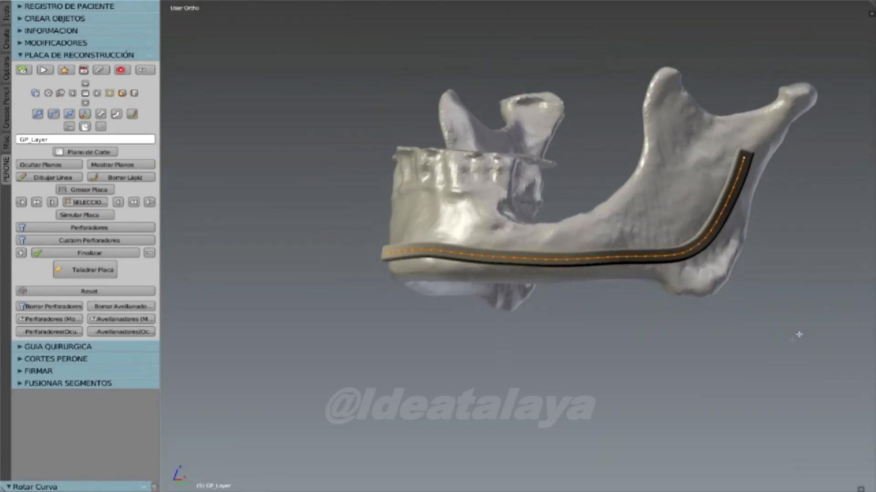
Add perforators along the whole reconstruction plate and finalize the plate's modifiers.
left_click(77, 228)
middle_click_drag(483, 230, 436, 283)
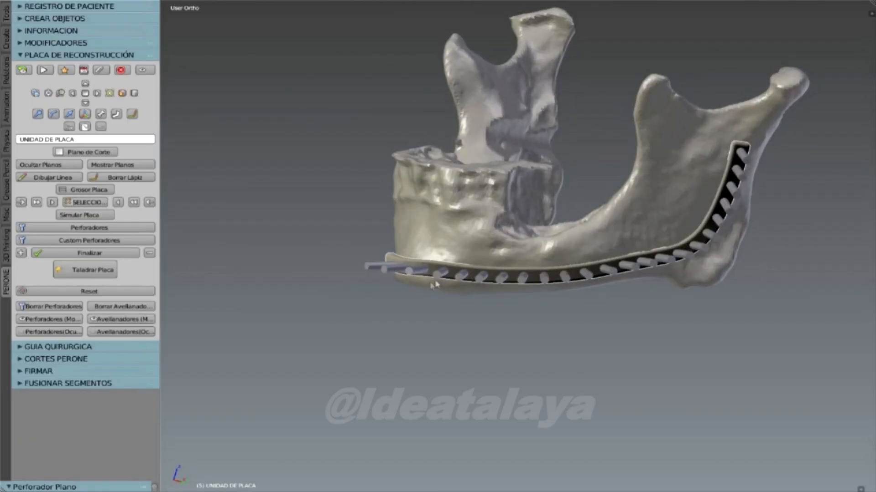
left_click(88, 255)
scroll(624, 278, "up", 2)
middle_click_drag(624, 278, 542, 340)
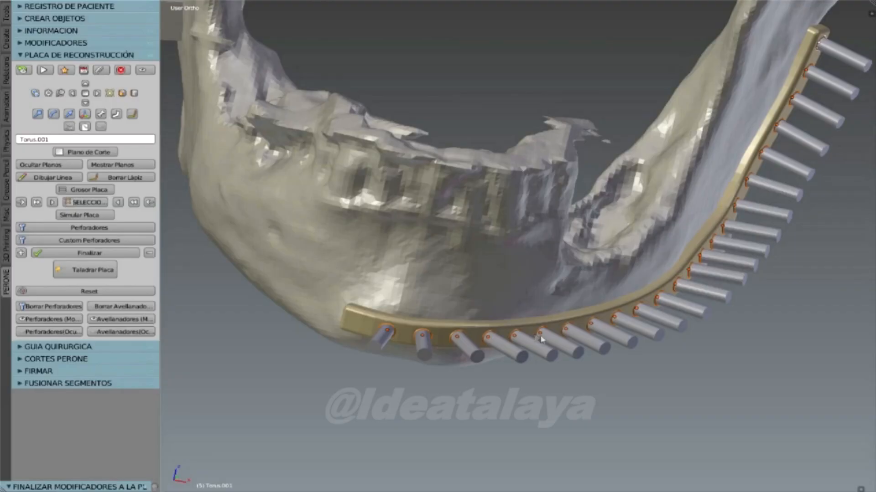
Raise the countersinks on the plate by one increment.
left_click(21, 253)
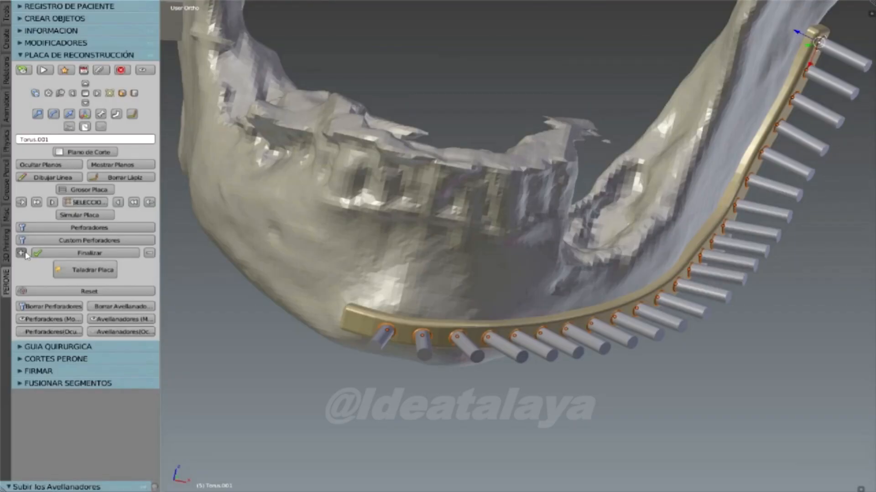
middle_click_drag(324, 333, 353, 334)
middle_click_drag(484, 348, 508, 289)
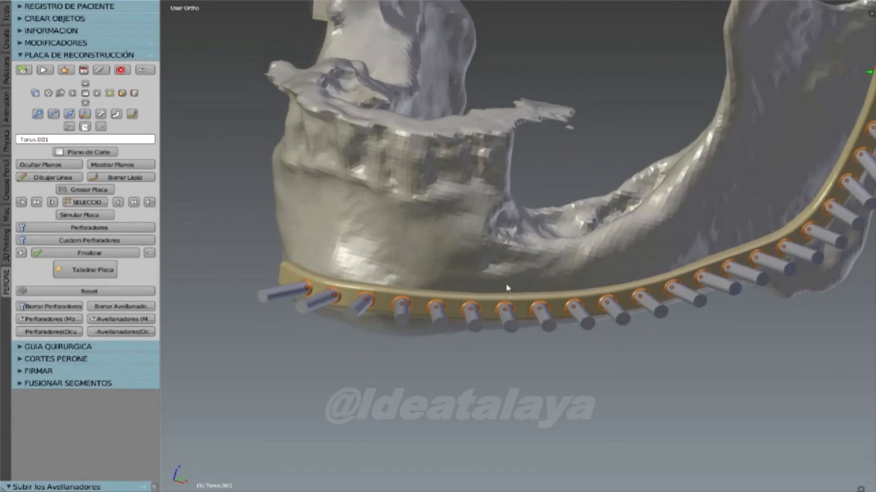
Drill the screw holes through the reconstruction plate.
left_click(78, 272)
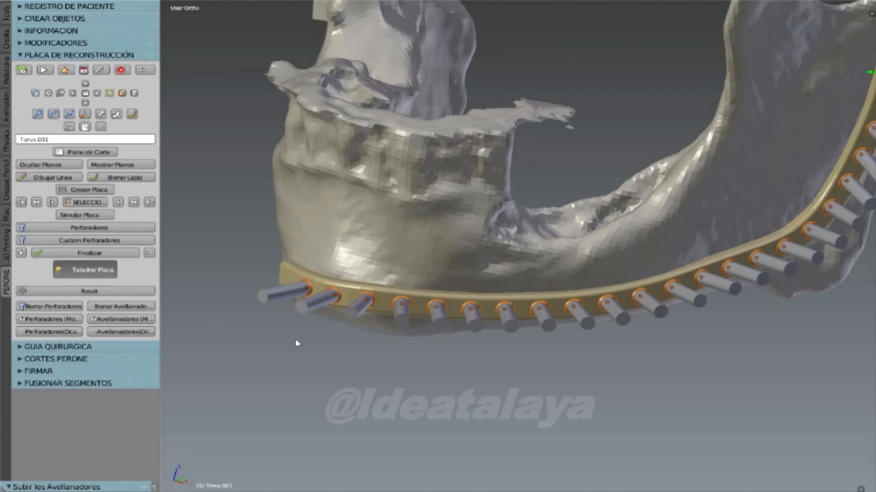
scroll(296, 343, "down", 5)
middle_click_drag(296, 344, 436, 257)
Select the affected mandible and hide it to isolate the plate.
right_click(428, 244)
middle_click_drag(339, 279, 317, 290)
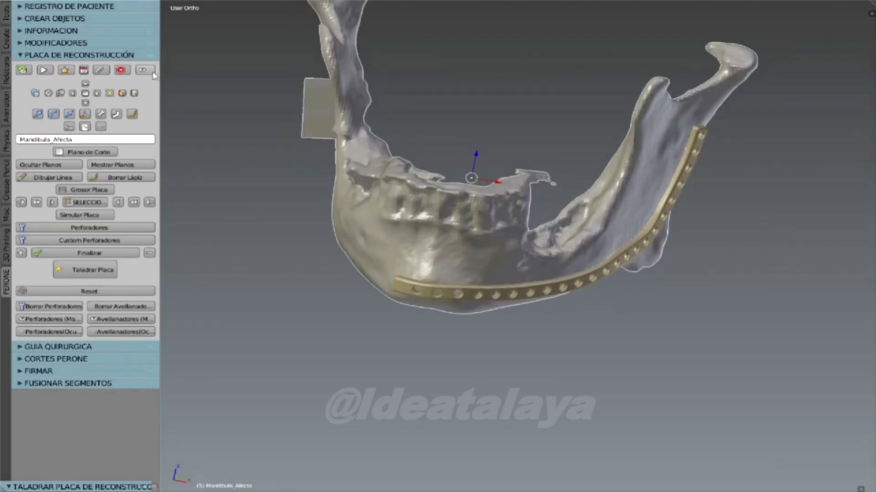
key("h")
Examine the drilled holes and countersinks on the inner and outer sides of the isolated plate.
middle_click_drag(447, 226, 428, 221)
scroll(472, 222, "up", 5)
scroll(531, 177, "up", 3)
scroll(409, 263, "up", 3)
middle_click_drag(409, 263, 740, 247)
scroll(392, 260, "down", 4)
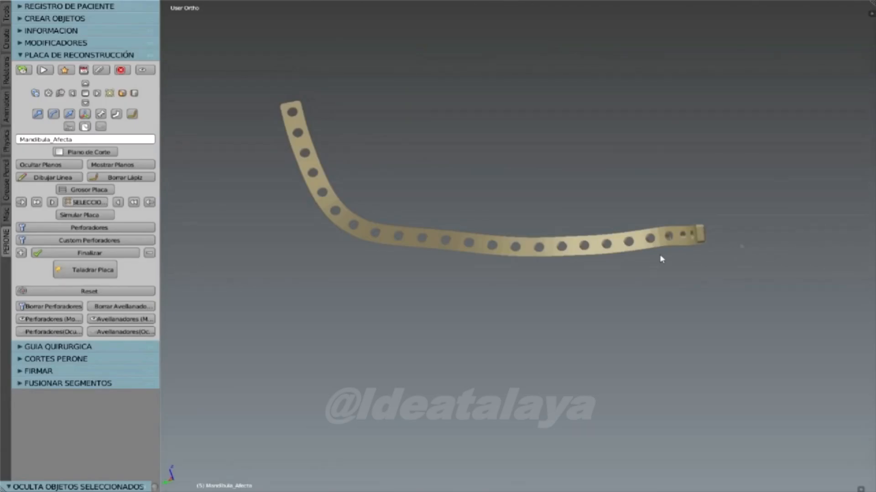
scroll(522, 245, "up", 7)
middle_click_drag(529, 255, 206, 228)
scroll(545, 319, "down", 6)
Show the mandible again and select the reconstruction plate.
left_click(117, 116)
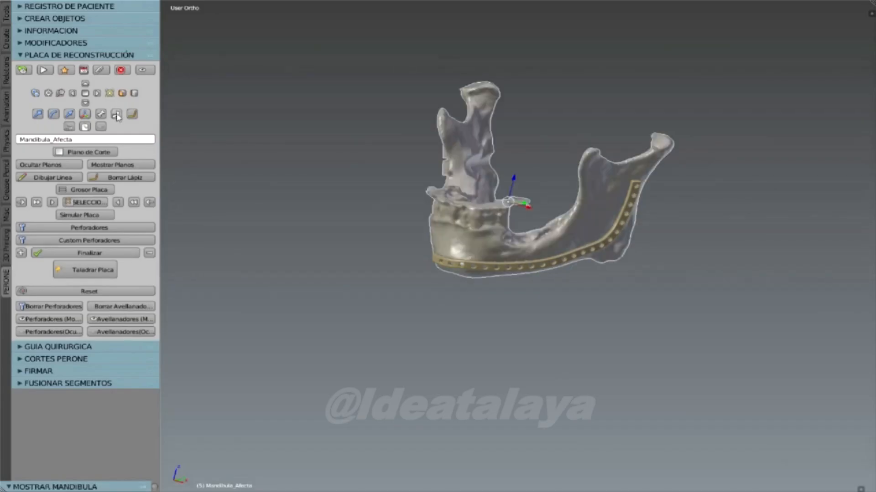
scroll(503, 286, "up", 1)
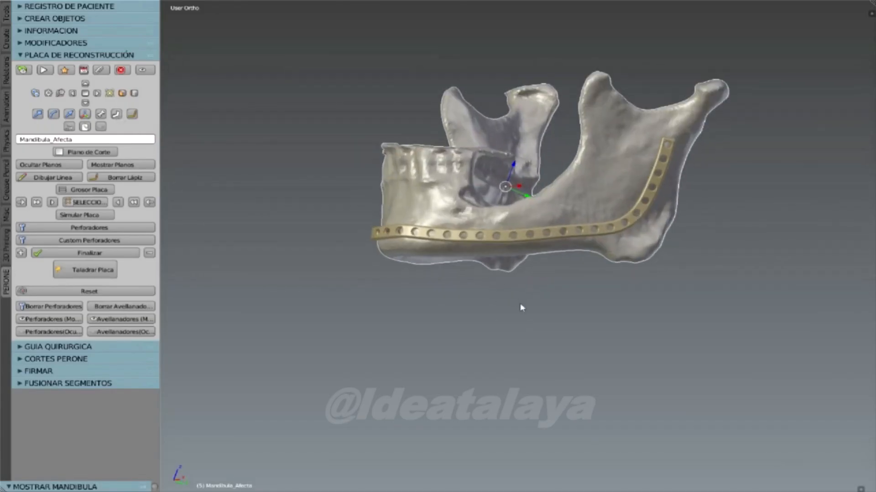
middle_click_drag(522, 307, 524, 319)
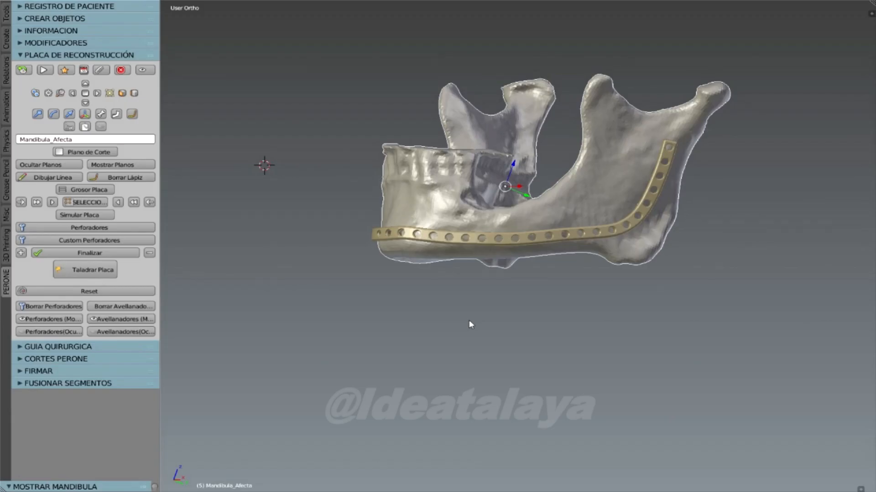
right_click(385, 231)
middle_click_drag(460, 272, 345, 290)
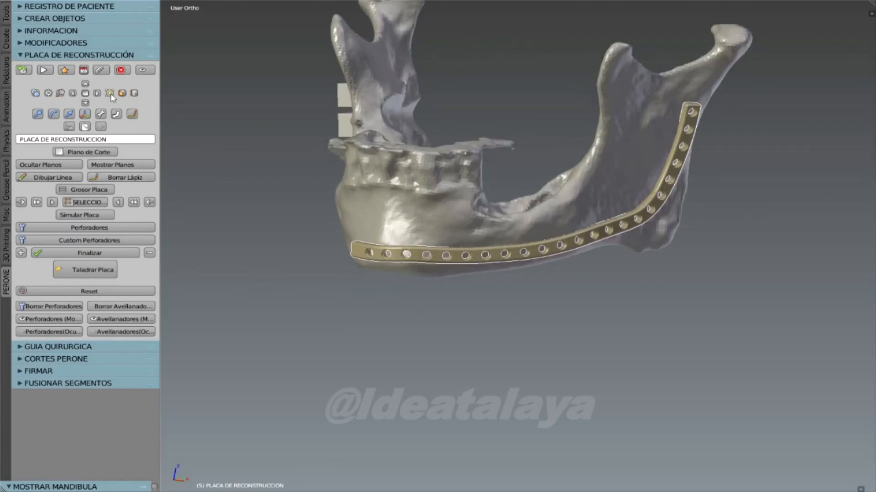
Hide the reconstruction plate and show the cutting planes on the mandible.
left_click(145, 71)
middle_click_drag(550, 227, 550, 205)
scroll(550, 205, "up", 1)
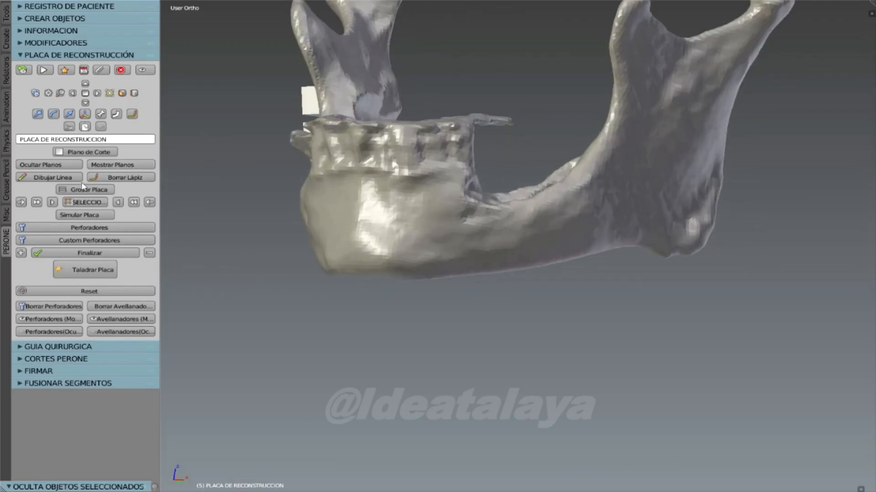
left_click(121, 165)
Add a surgical guide box toward the left side on the anterior cutting plane.
middle_click_drag(448, 226, 505, 248)
right_click(506, 243)
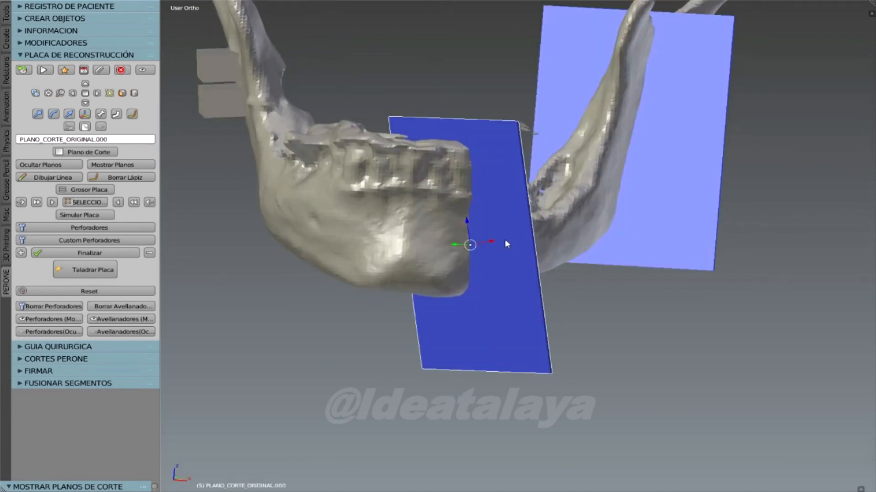
middle_click_drag(363, 287, 307, 288)
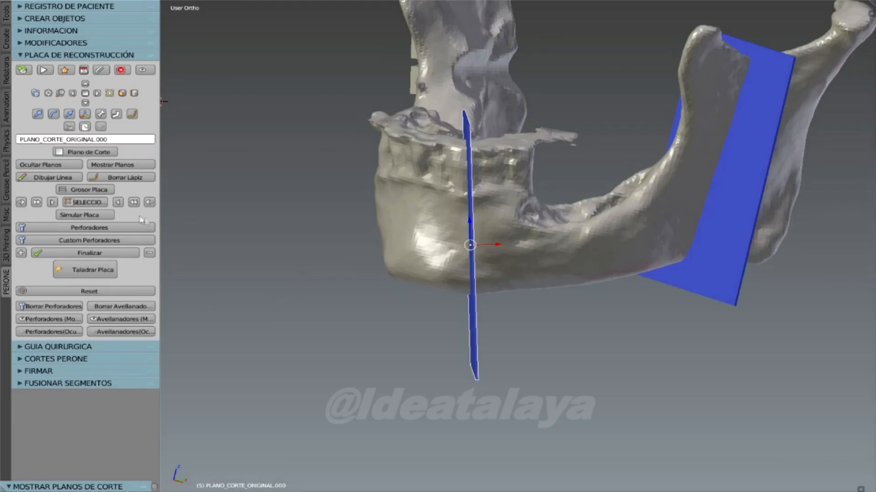
left_click(23, 55)
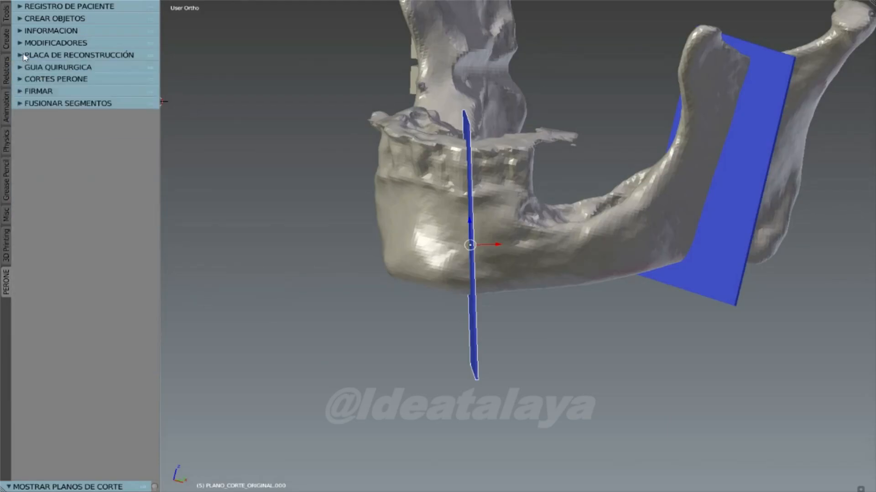
left_click(25, 70)
left_click(45, 184)
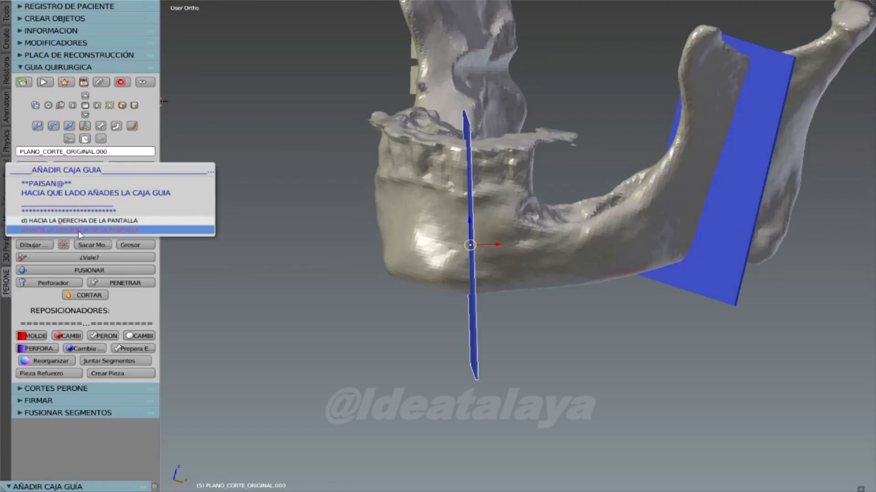
left_click(80, 234)
middle_click_drag(318, 215, 391, 218)
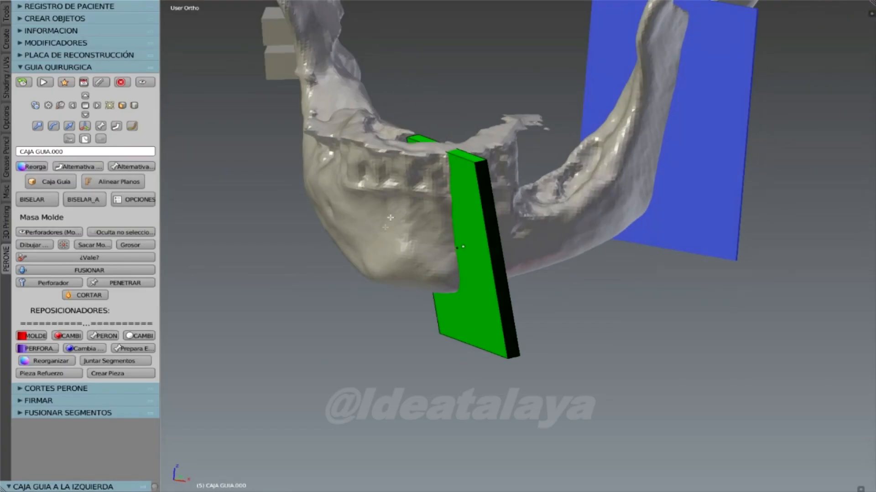
Shorten the guide box by lowering its upper face and raising its lower face.
right_click(461, 157)
left_click_drag(444, 130, 446, 144)
scroll(456, 144, "down", 3)
middle_click_drag(497, 137, 446, 174)
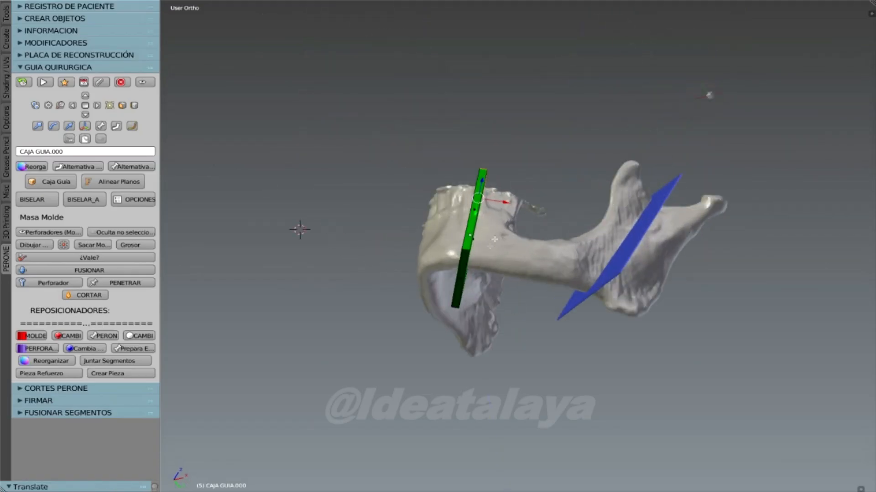
middle_click_drag(461, 265, 425, 330)
left_click_drag(464, 256, 469, 217)
scroll(469, 218, "up", 3)
middle_click_drag(472, 224, 443, 251)
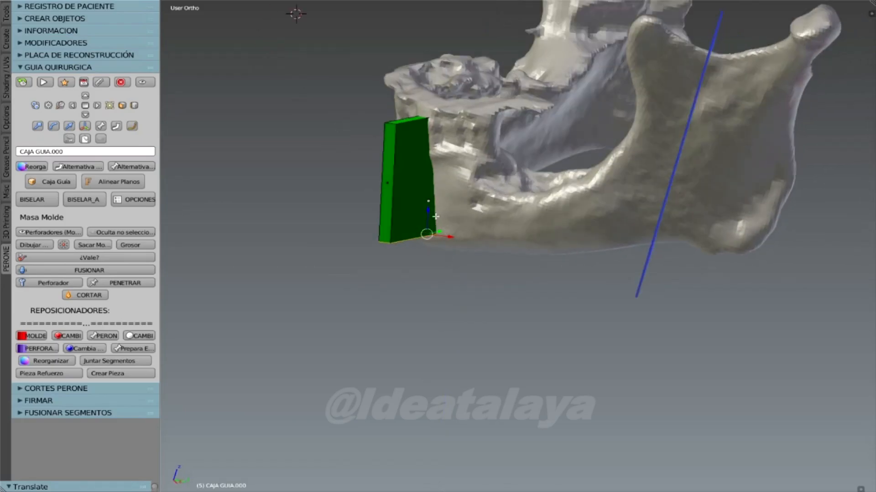
Lower the guide box's inner upper edge behind the teeth to slope its upper side.
middle_click_drag(385, 199, 310, 207)
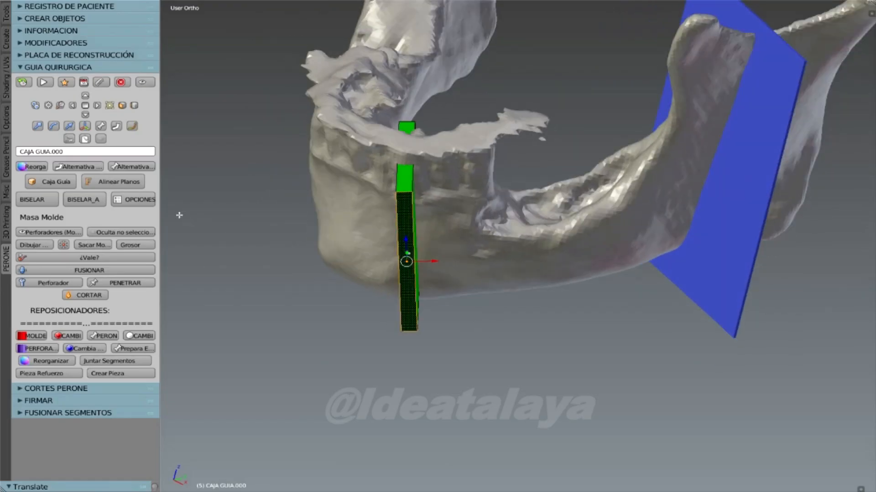
left_click(134, 107)
right_click(409, 121)
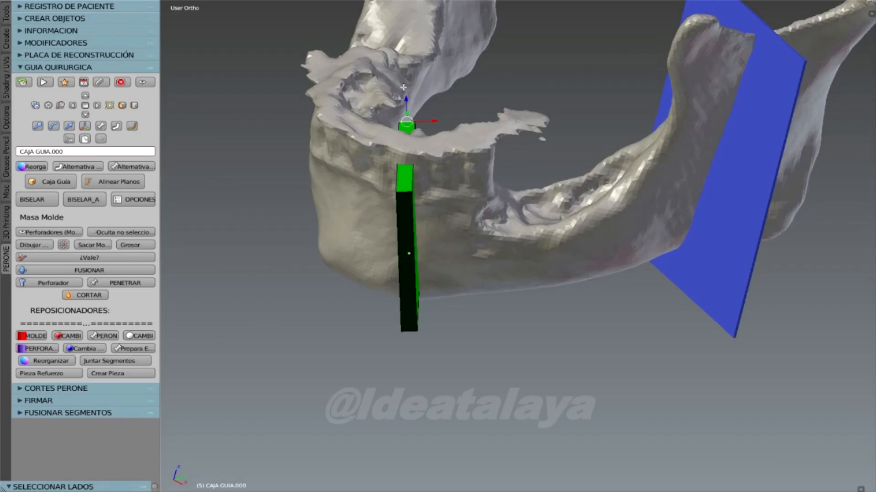
left_click_drag(406, 94, 404, 134)
mouse_move(403, 132)
middle_mouse_down()
mouse_move(378, 122)
mouse_move(348, 86)
mouse_move(408, 108)
mouse_move(390, 104)
mouse_move(403, 131)
middle_mouse_up()
Bevel the guide box against the mandible with the standard option and delete the leftover mesh piece.
left_click(36, 200)
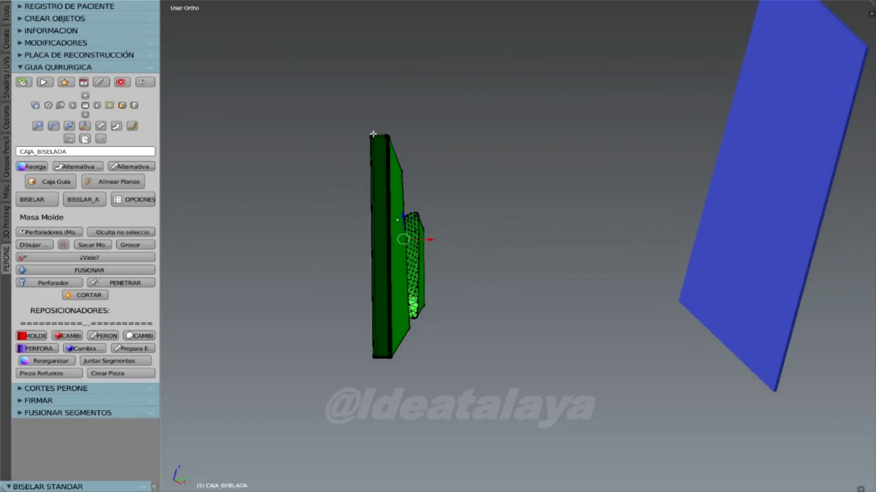
middle_click_drag(356, 141, 324, 157)
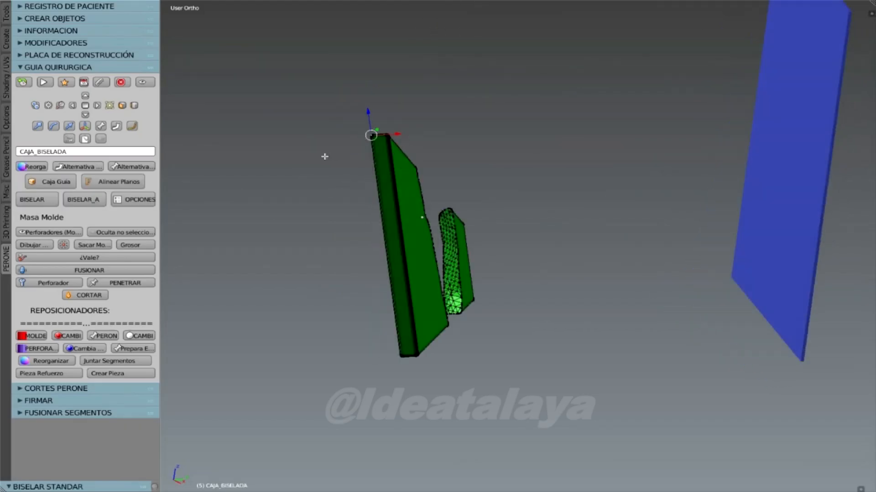
left_click(127, 200)
left_click(80, 160)
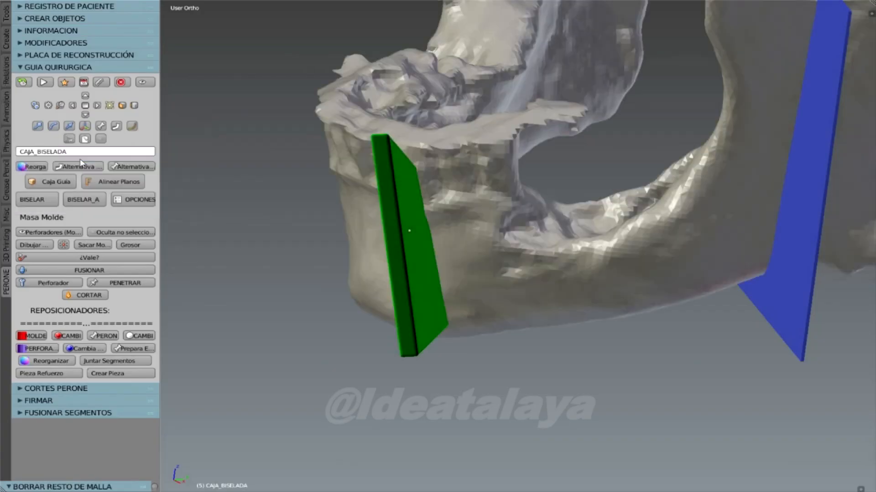
Show the perforators, select the three in front of the guide box and hide the unselected ones.
middle_click_drag(360, 255, 542, 274)
left_click(41, 232)
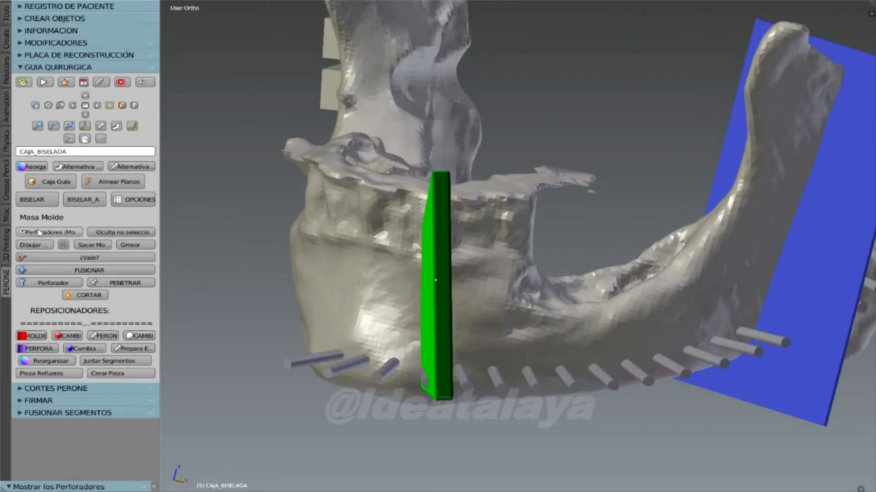
middle_click_drag(242, 300, 414, 356)
right_click(418, 350)
right_click(445, 351, "shift")
right_click(477, 335, "shift")
middle_click_drag(477, 342, 426, 338)
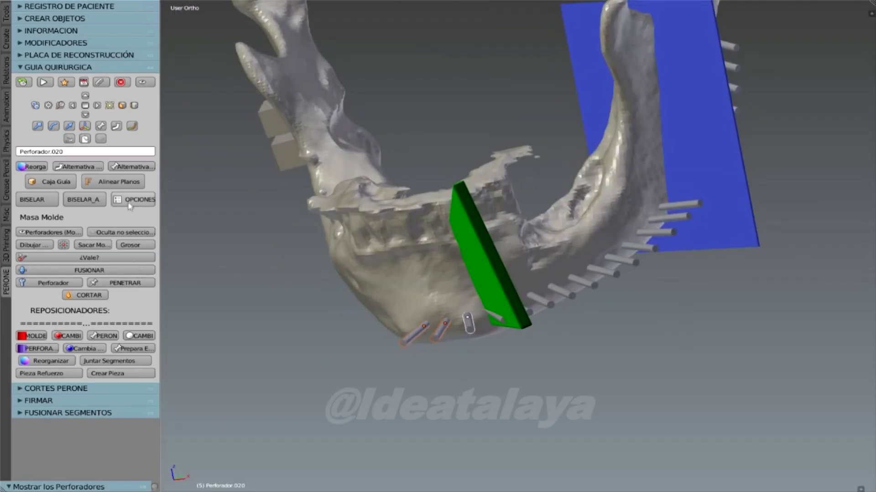
left_click(120, 233)
Paint the mould area on the mandible beside the guide box, around the three perforators and under the lower border.
middle_click_drag(228, 246, 241, 211)
left_click(41, 246)
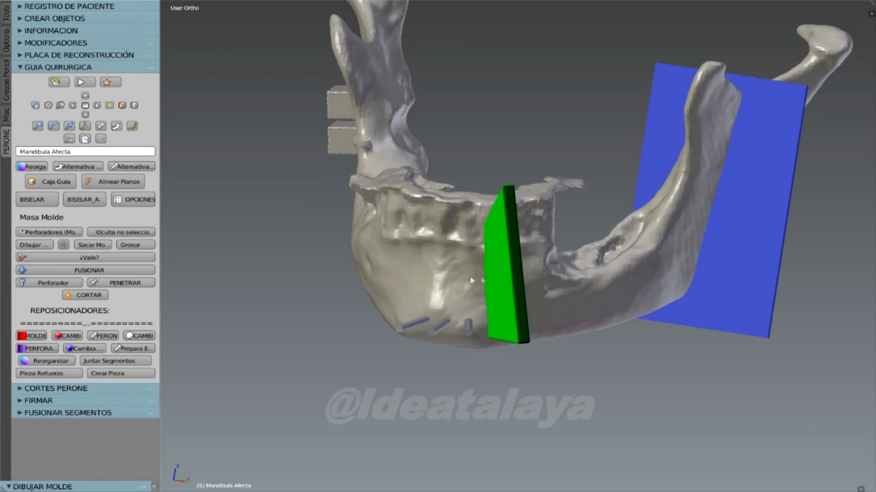
mouse_move(483, 270)
left_mouse_down()
mouse_move(470, 267)
mouse_move(458, 310)
mouse_move(470, 301)
left_mouse_up()
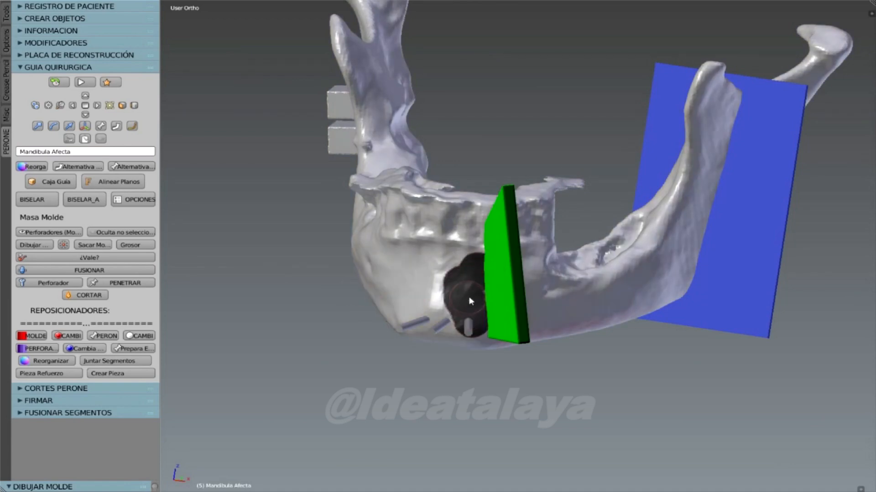
middle_click_drag(488, 321, 496, 284)
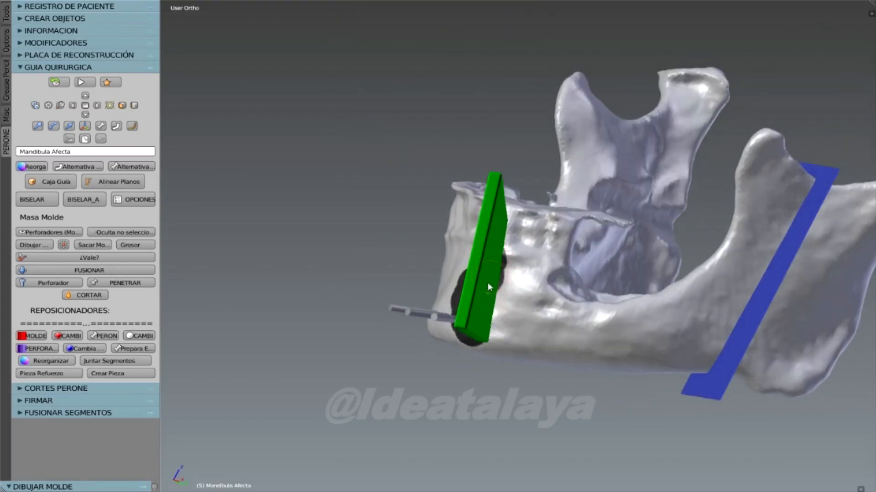
middle_click_drag(469, 335, 544, 343)
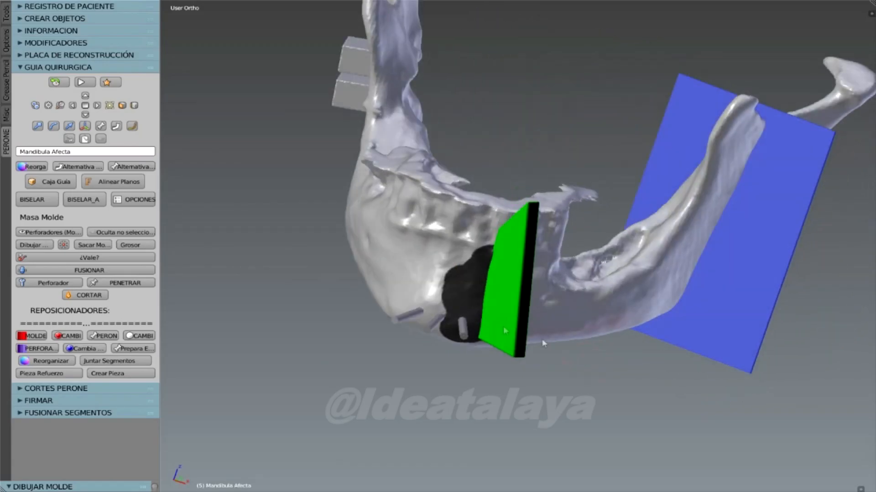
mouse_move(497, 265)
left_mouse_down()
mouse_move(502, 250)
mouse_move(483, 246)
mouse_move(414, 307)
mouse_move(427, 304)
left_mouse_up()
middle_click_drag(464, 311, 407, 335)
mouse_move(439, 347)
left_mouse_down()
mouse_move(386, 354)
mouse_move(429, 349)
left_mouse_up()
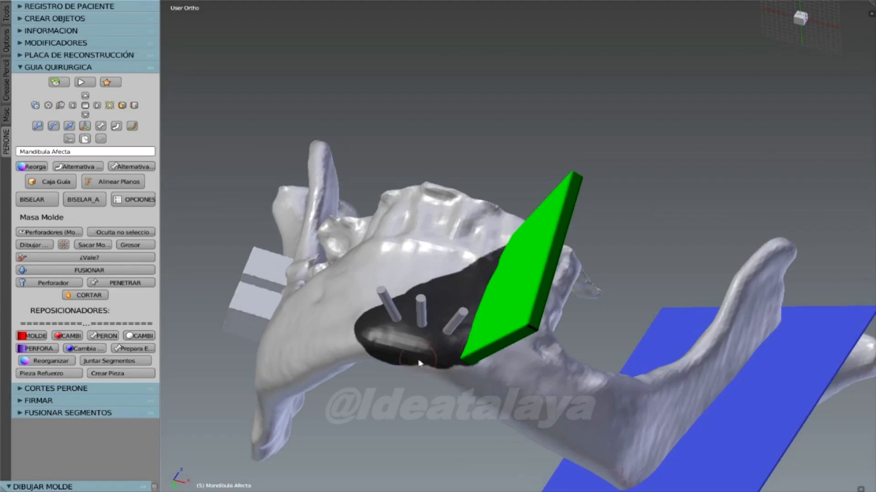
middle_click_drag(434, 354, 475, 203)
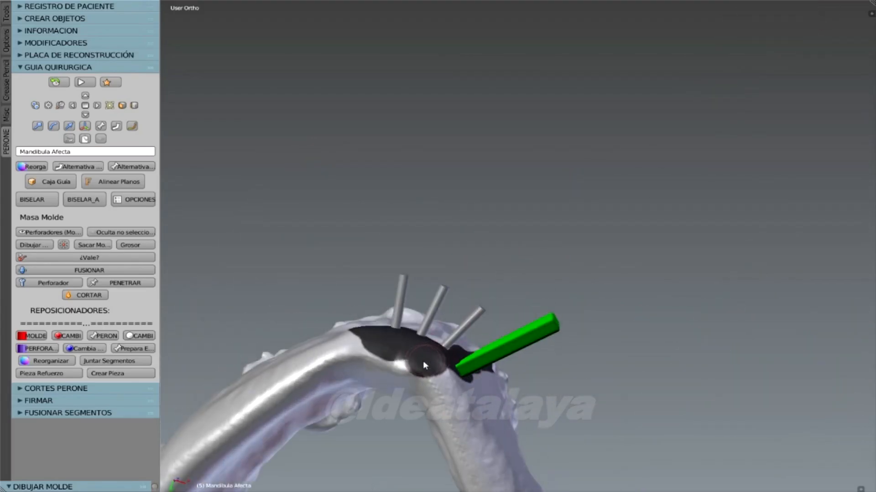
left_click_drag(380, 352, 382, 359)
middle_click_drag(387, 360, 378, 392)
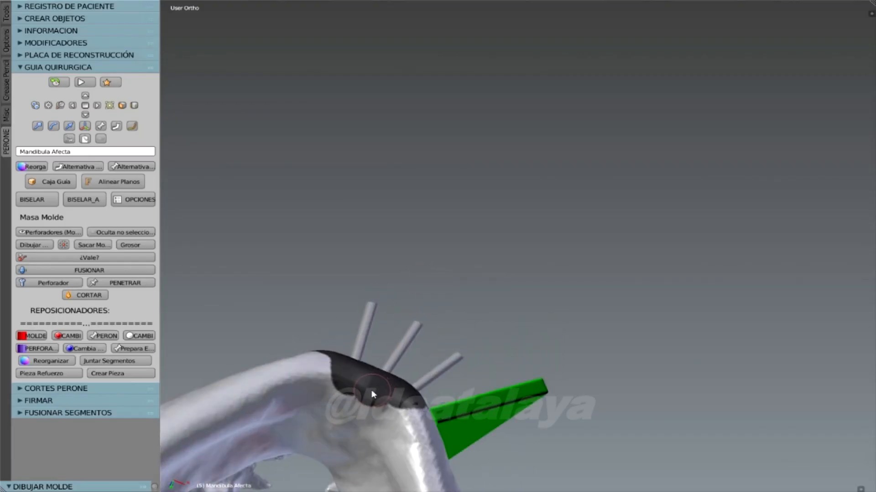
left_click_drag(367, 395, 383, 396)
middle_click_drag(372, 367, 386, 4)
middle_click_drag(382, 201, 451, 327)
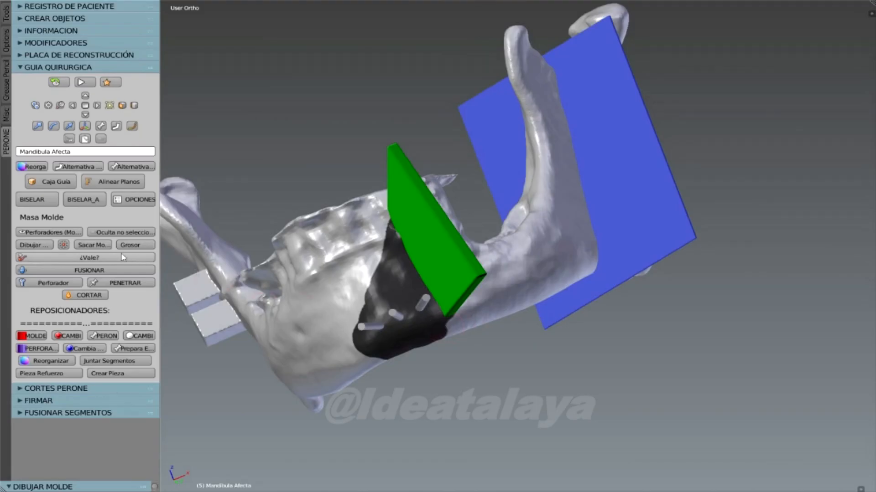
Extract the mould mass from the painted area and weld it to the guide box.
left_click(95, 245)
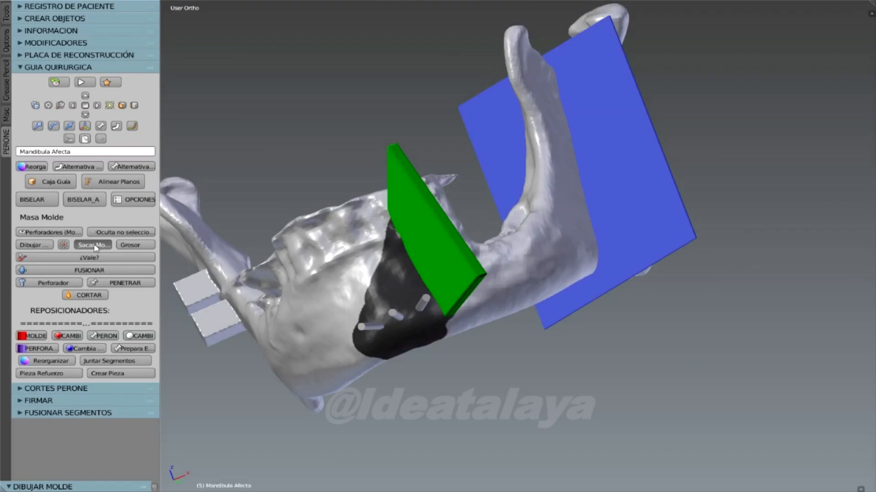
scroll(377, 233, "up", 1)
middle_click_drag(378, 232, 485, 273)
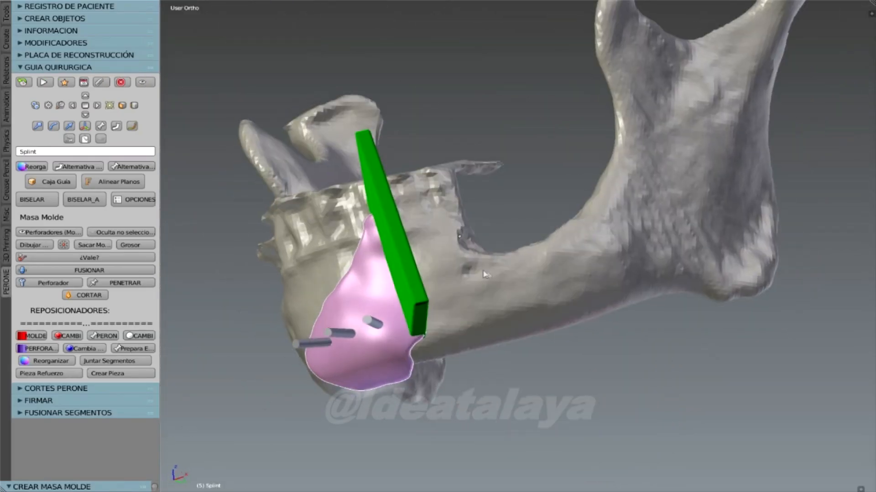
left_click(105, 257)
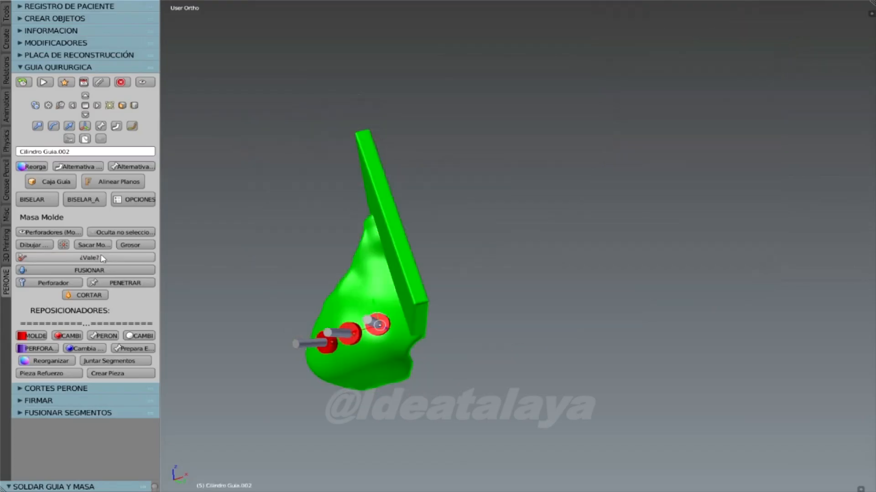
Shift the guide cylinder nearest the box slightly along its axis and fuse the cylinders and mass into one surgical guide.
middle_click_drag(364, 252, 507, 317)
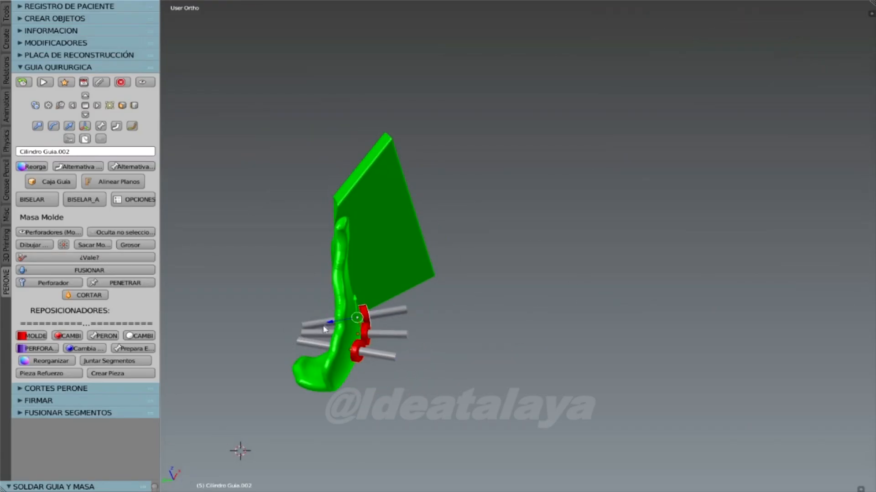
left_click_drag(328, 323, 338, 322)
middle_click_drag(338, 322, 269, 265)
left_click(98, 270)
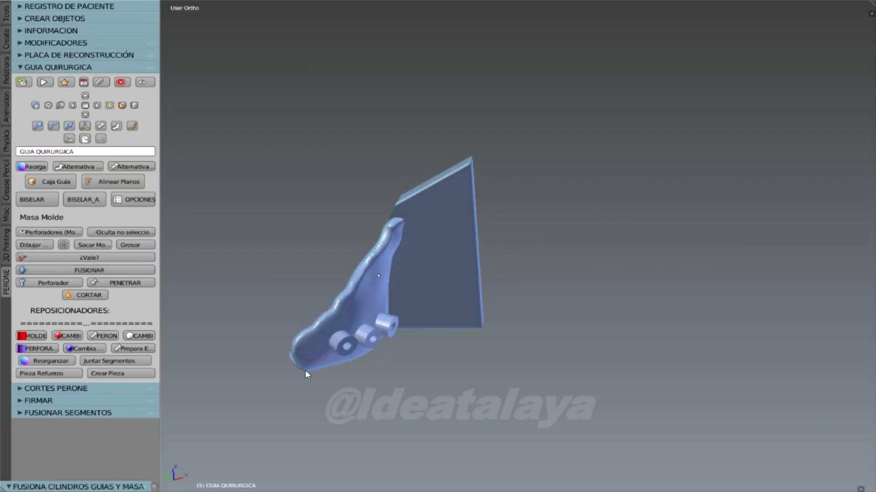
middle_click_drag(236, 287, 303, 234)
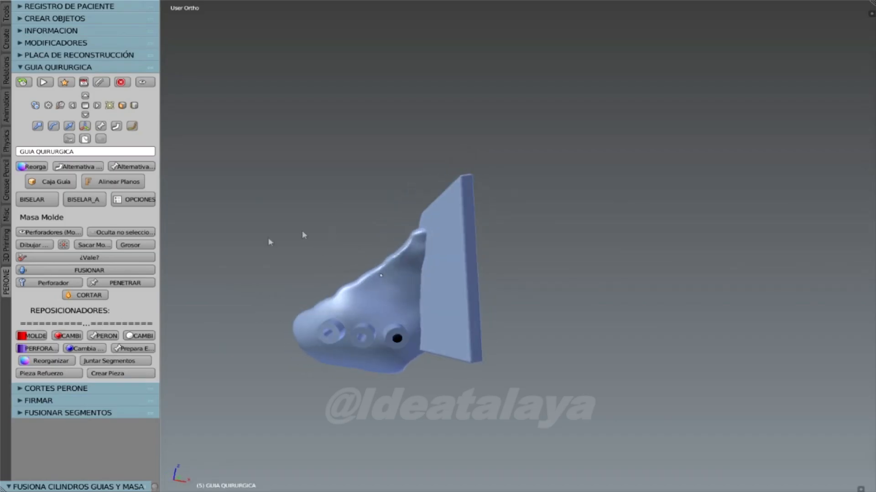
Place three extra perforators on the surgical guide: above the cylinders, at its front end and beside the cutting box.
middle_click_drag(402, 283, 319, 296)
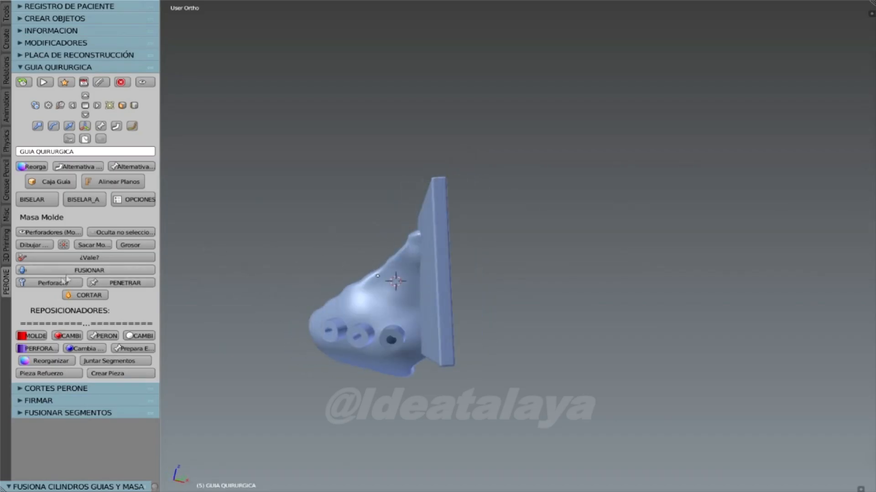
left_click(53, 282)
left_click_drag(401, 260, 398, 268)
middle_click_drag(398, 268, 434, 224)
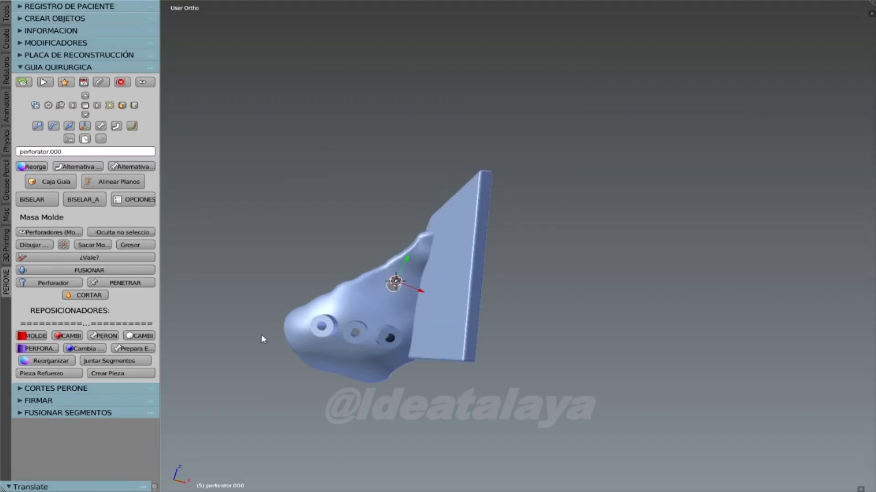
left_click(53, 283)
left_click_drag(309, 311, 307, 318)
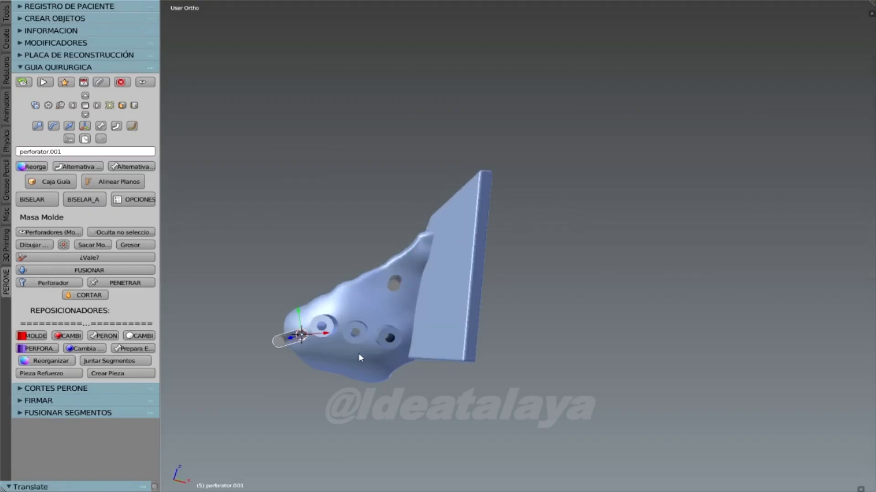
middle_click_drag(358, 353, 356, 308)
middle_click_drag(391, 373, 395, 370)
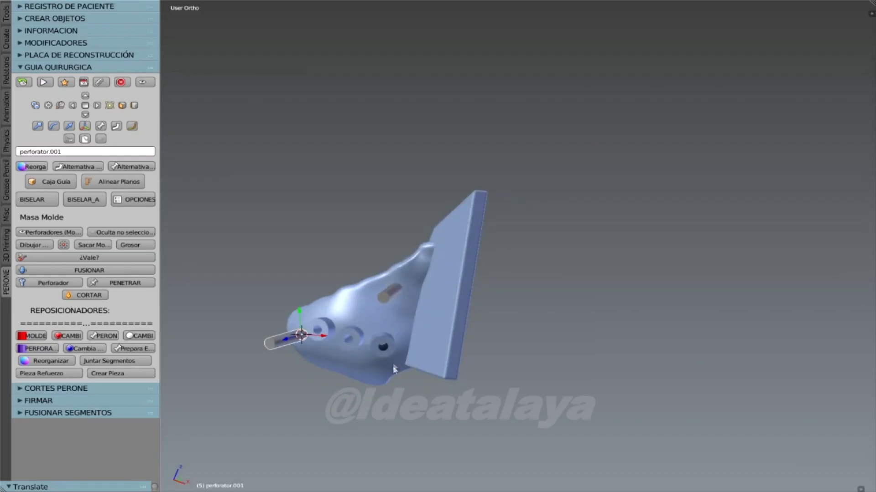
left_click(53, 282)
left_click_drag(412, 314, 417, 303)
middle_click_drag(417, 303, 410, 374)
Make the extra perforators penetrate the surgical guide and show the mandible again.
left_click(99, 286)
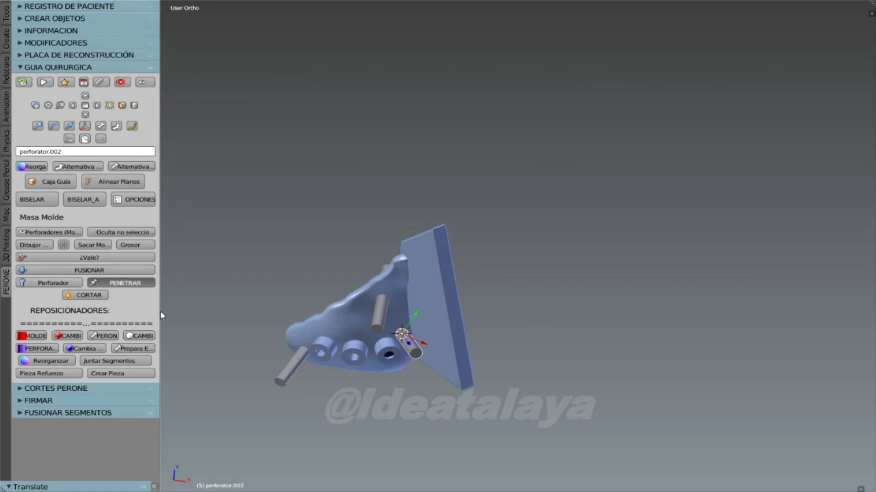
left_click(116, 127)
middle_click_drag(329, 291, 371, 285)
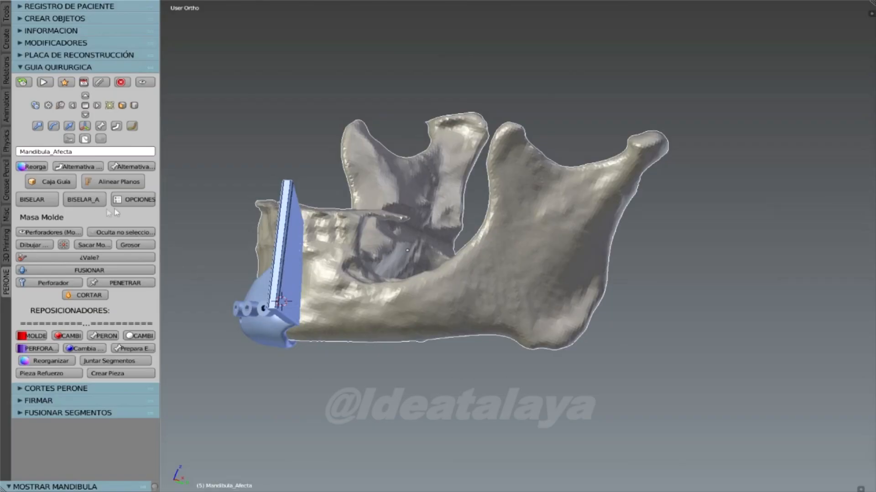
Show the cutting planes and add a guide box to the ramus cutting plane, extending towards the right of the view.
left_click(87, 142)
right_click(503, 327)
middle_click_drag(497, 323, 468, 384)
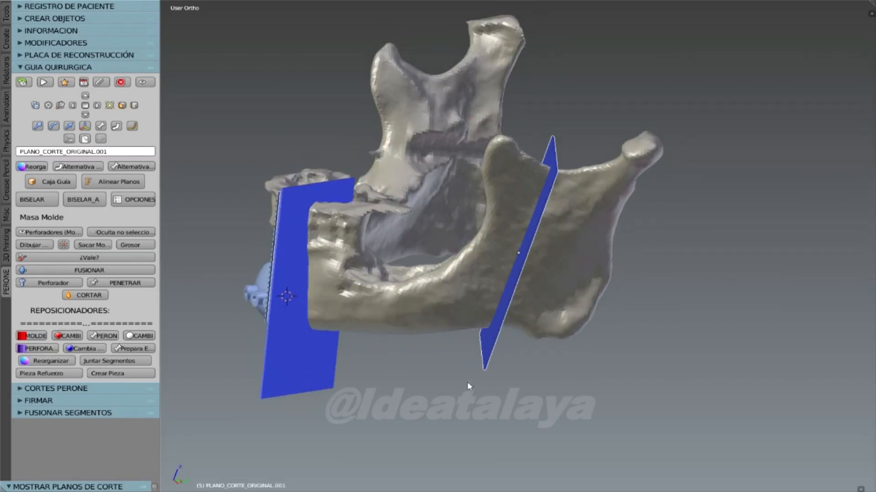
left_click(34, 185)
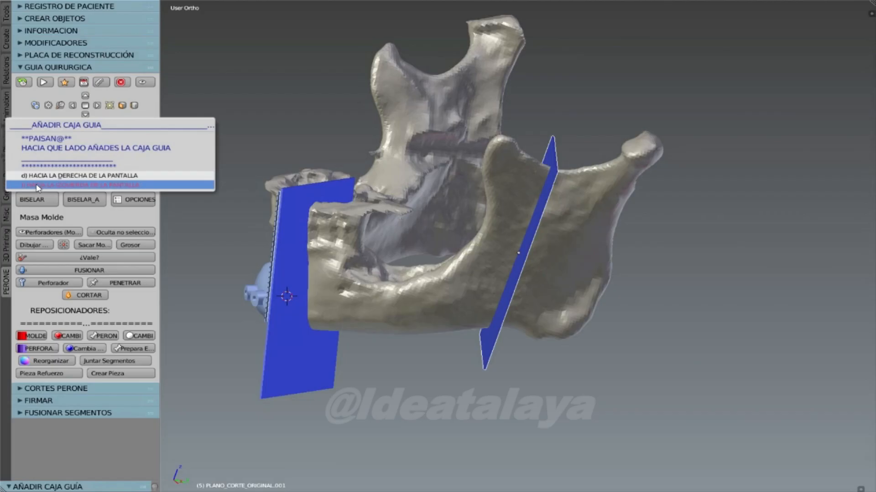
left_click(36, 179)
middle_click_drag(398, 242, 503, 245)
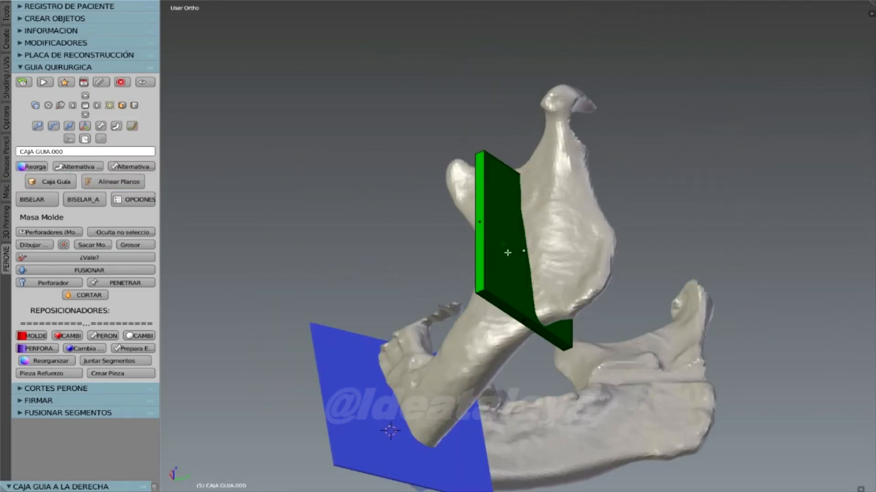
Move the faces of the new guide box so that it fits across the outer surface of the ramus.
right_click(520, 316)
left_click_drag(522, 306, 522, 289)
middle_click_drag(479, 261, 534, 375)
right_click(493, 274)
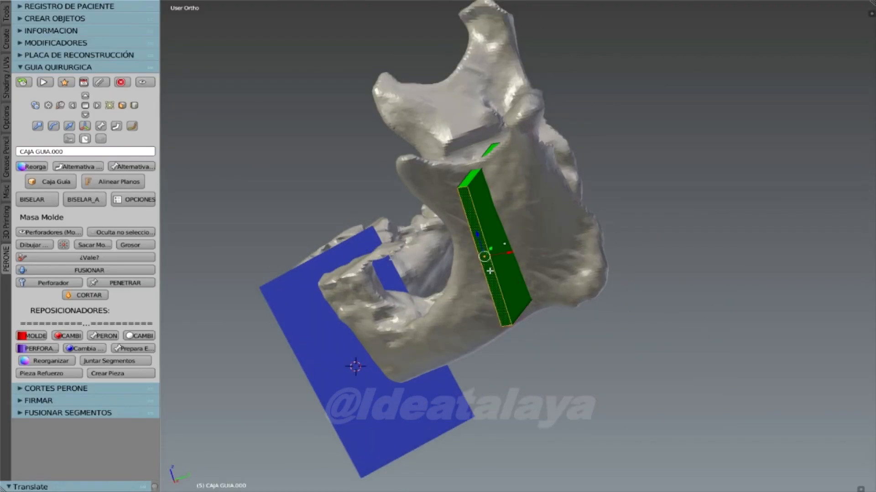
middle_click_drag(493, 274, 415, 331)
middle_click_drag(489, 242, 451, 177)
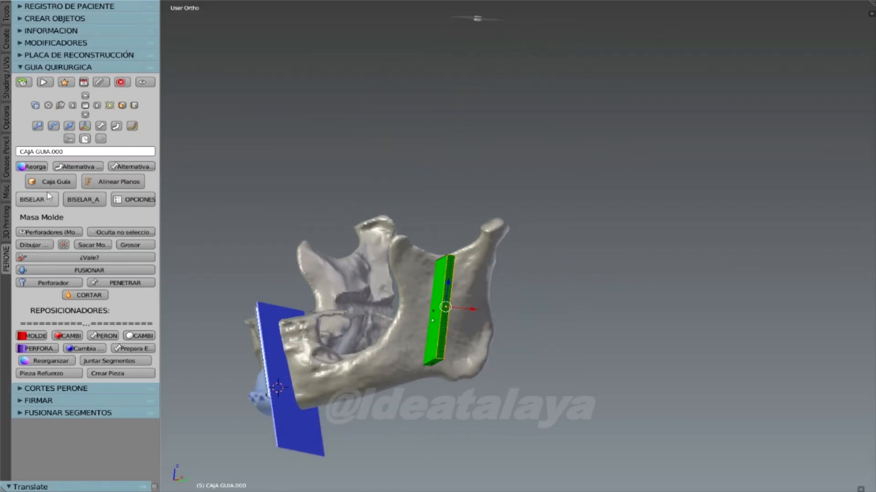
Bevel the ramus guide box with BISELAR_A and clean up the resulting pieces with the mesh options.
left_click(71, 205)
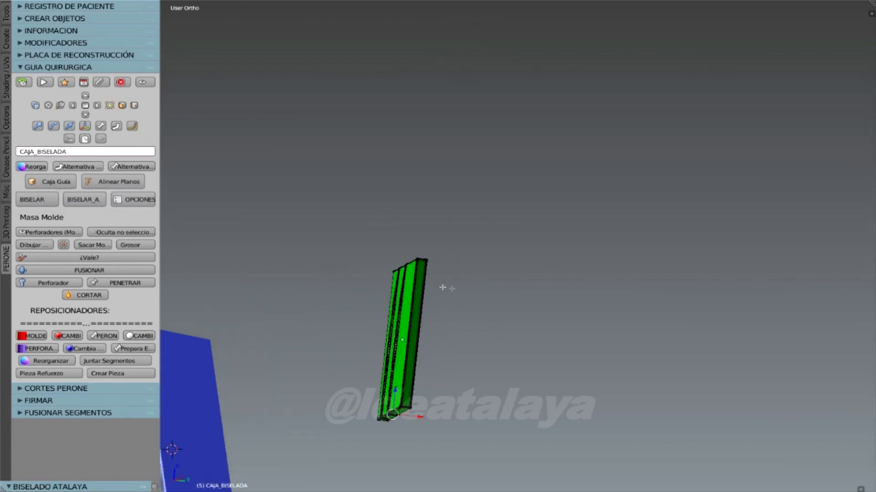
right_click(282, 254)
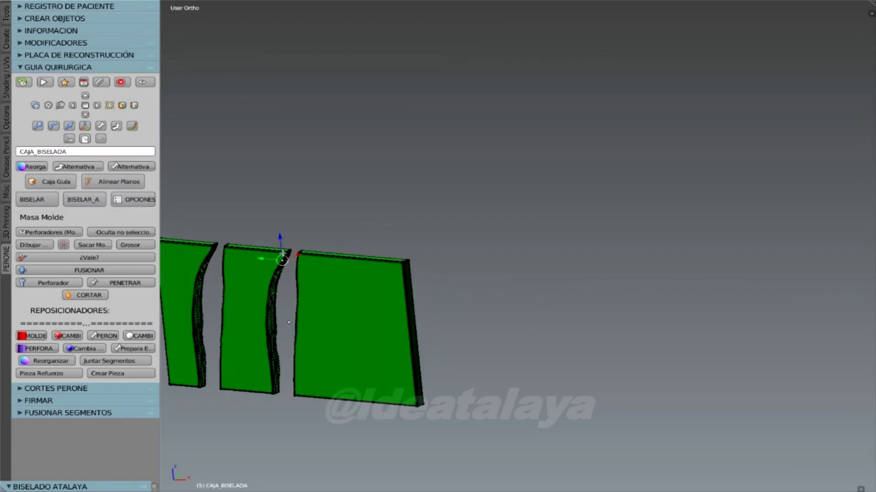
left_click(125, 200)
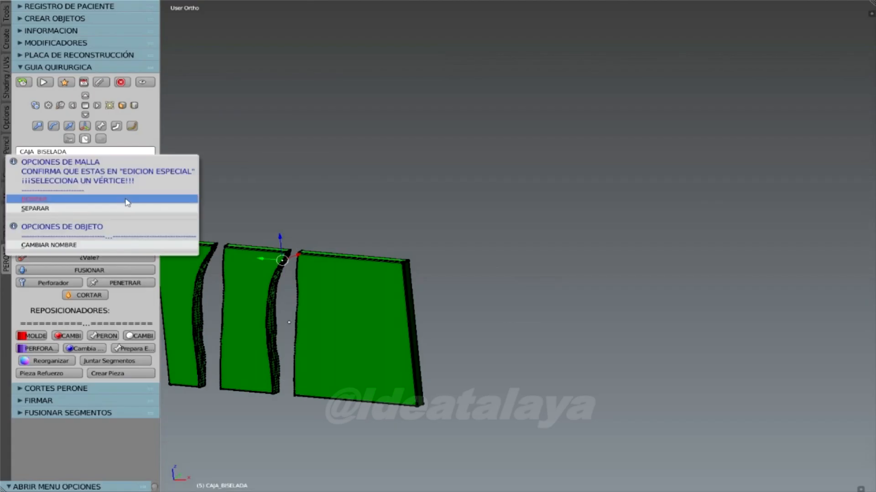
left_click(124, 202)
Show the perforators, select the row on the ramus behind the guide box and hide the unselected ones.
middle_click_drag(231, 231, 547, 246)
left_click(56, 234)
middle_click_drag(347, 337, 419, 397)
scroll(477, 368, "up", 2)
right_click(368, 343, "shift")
right_click(390, 327, "shift")
right_click(410, 310, "shift")
right_click(412, 292, "shift")
right_click(423, 275, "shift")
right_click(435, 242, "shift")
middle_click_drag(437, 242, 451, 146)
Paint the mould area on the ramus around the perforators and up to the guide box.
left_click(34, 245)
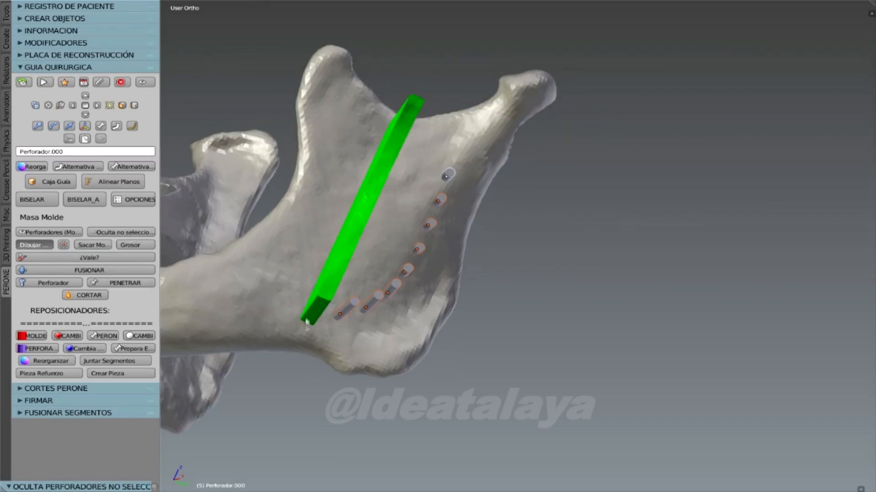
mouse_move(372, 151)
left_mouse_down()
mouse_move(413, 152)
mouse_move(449, 273)
mouse_move(383, 364)
mouse_move(347, 255)
mouse_move(346, 346)
mouse_move(415, 337)
mouse_move(388, 297)
mouse_move(417, 203)
mouse_move(401, 209)
left_mouse_up()
mouse_move(402, 209)
middle_mouse_down()
mouse_move(372, 314)
mouse_move(345, 306)
middle_mouse_up()
mouse_move(326, 313)
left_mouse_down()
mouse_move(370, 347)
mouse_move(398, 353)
left_mouse_up()
mouse_move(398, 353)
middle_mouse_down()
mouse_move(431, 246)
mouse_move(411, 283)
middle_mouse_up()
left_click_drag(338, 326, 357, 335)
middle_click_drag(344, 321, 274, 270)
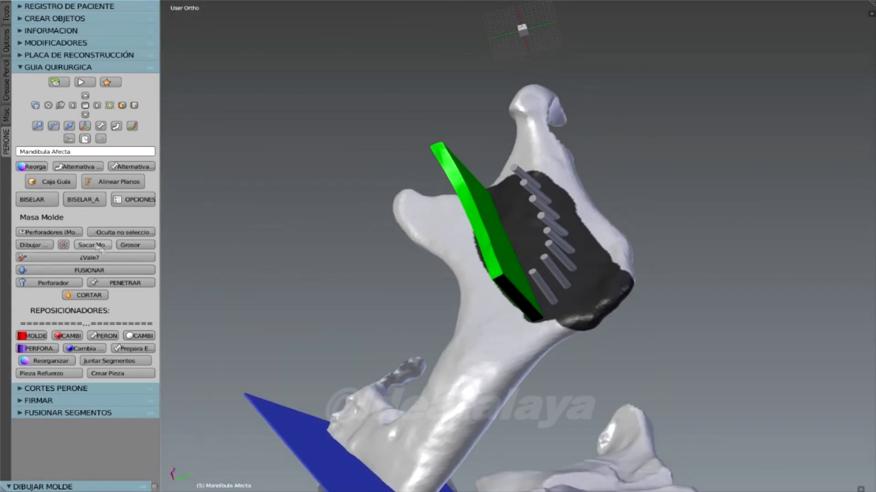
Extract the mould mass from the painted ramus area and weld it to the ramus guide box.
middle_click_drag(339, 256, 433, 274)
left_click(79, 257)
left_click(85, 270)
Adjust the ramus guide cylinders and fuse them with the mass into one surgical guide.
middle_click_drag(547, 256, 411, 228)
left_click_drag(536, 170, 507, 194)
middle_click_drag(473, 215, 323, 395)
left_click(318, 400)
left_click(110, 271)
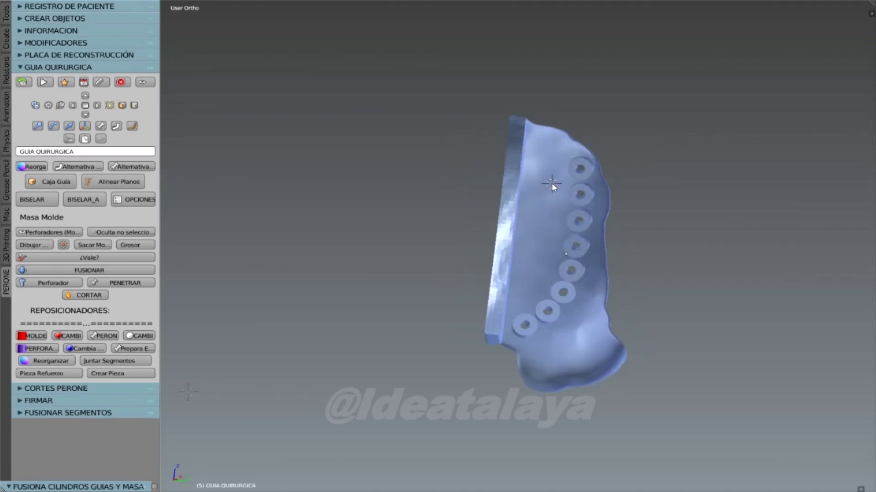
Place three extra perforators on the ramus guide, two beside the cylinder row and one near the lower end, and make them penetrate it.
left_click(54, 284)
left_click(38, 285)
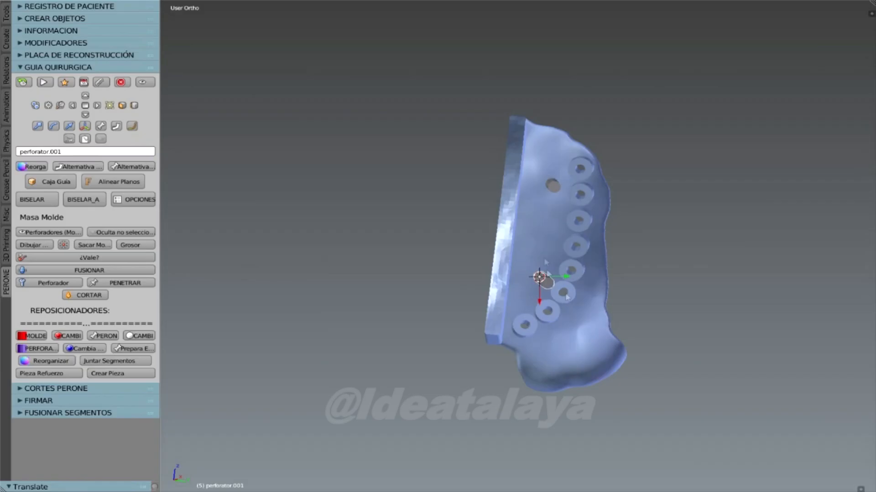
left_click(53, 284)
left_click(130, 285)
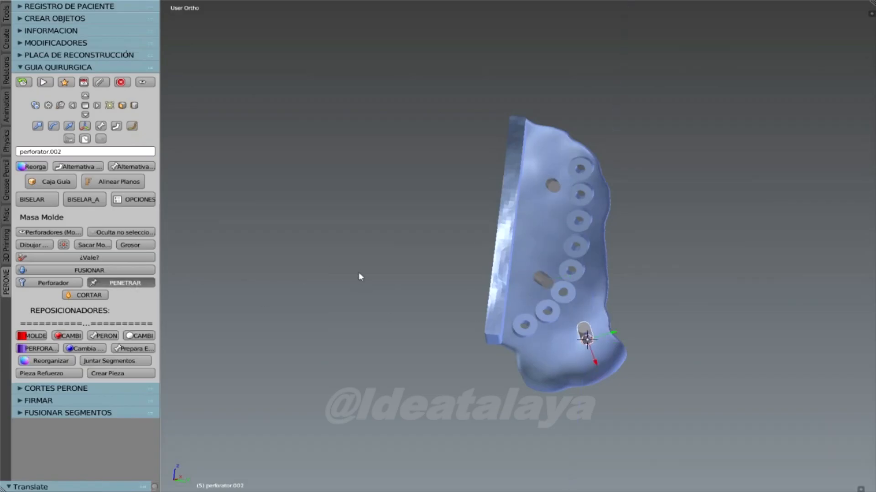
Show the mandible again together with both surgical guides.
left_click(117, 127)
scroll(231, 140, "down", 5)
middle_click_drag(465, 214, 589, 244)
scroll(589, 244, "up", 1)
left_click(69, 138)
middle_click_drag(274, 219, 475, 280)
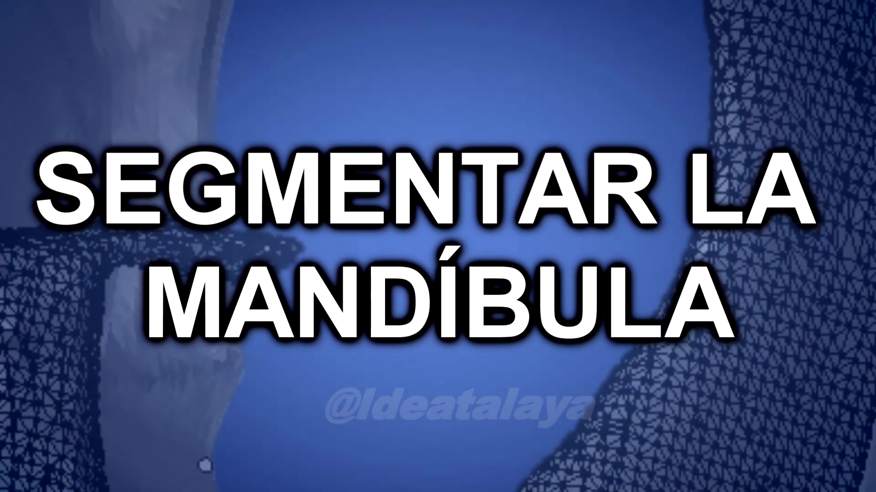
Show the two cutting planes and subtract them from the mandible.
scroll(437, 246, "down", 5)
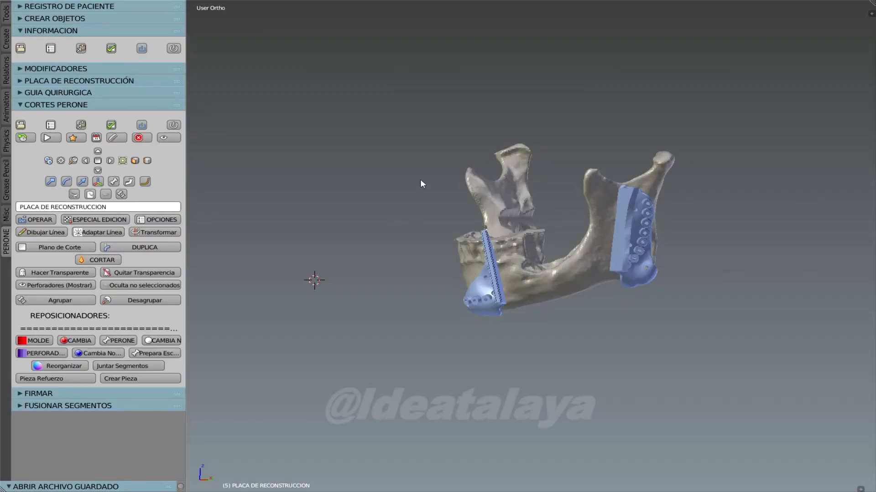
left_click(90, 195)
middle_click_drag(447, 282, 530, 195)
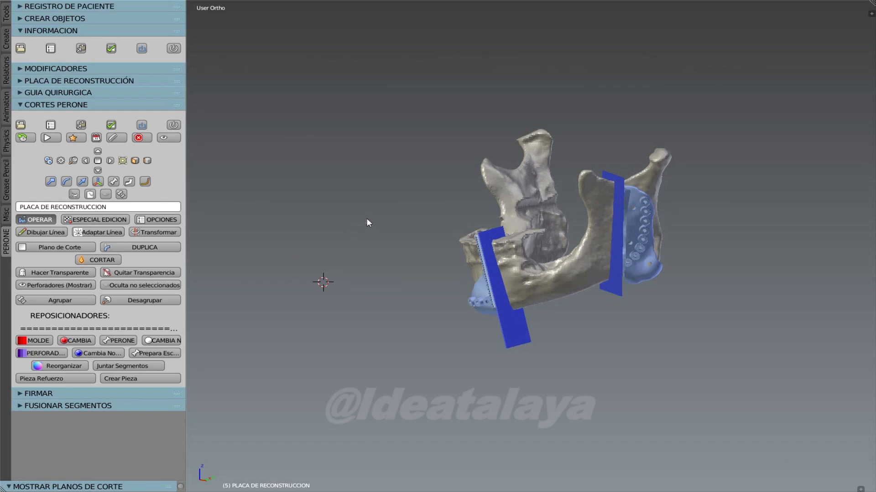
middle_click_drag(407, 225, 455, 231)
scroll(442, 244, "up", 1)
Select both surgical guides and hide them.
right_click(466, 302)
right_click(629, 231, "shift")
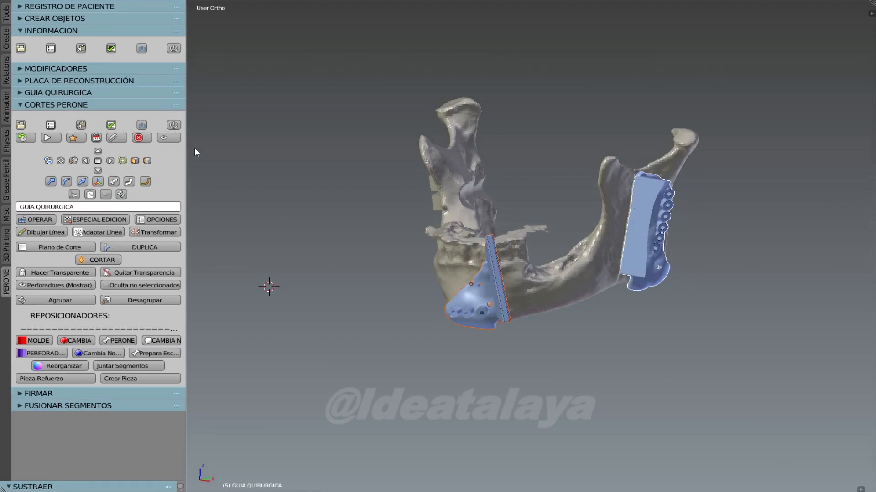
left_click(164, 138)
middle_click_drag(401, 230, 465, 248)
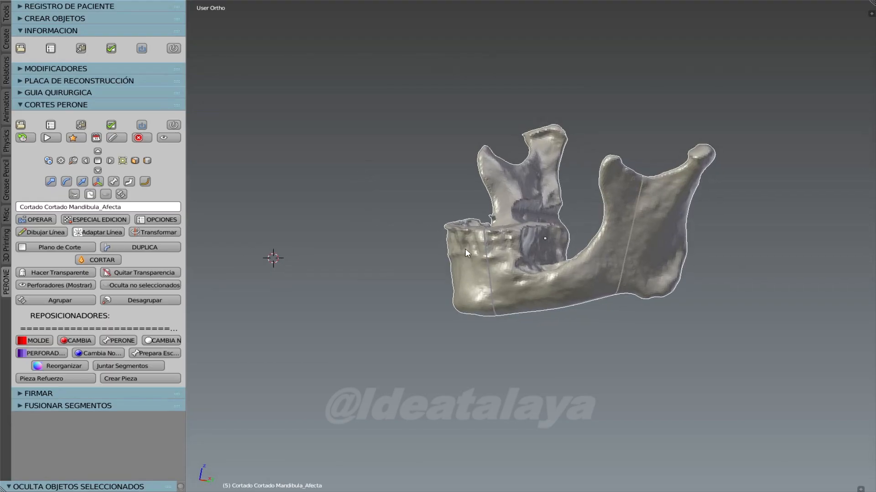
Separate the front segment of the cut mandible as Mandíbula Distal in special edit mode.
left_click(95, 219)
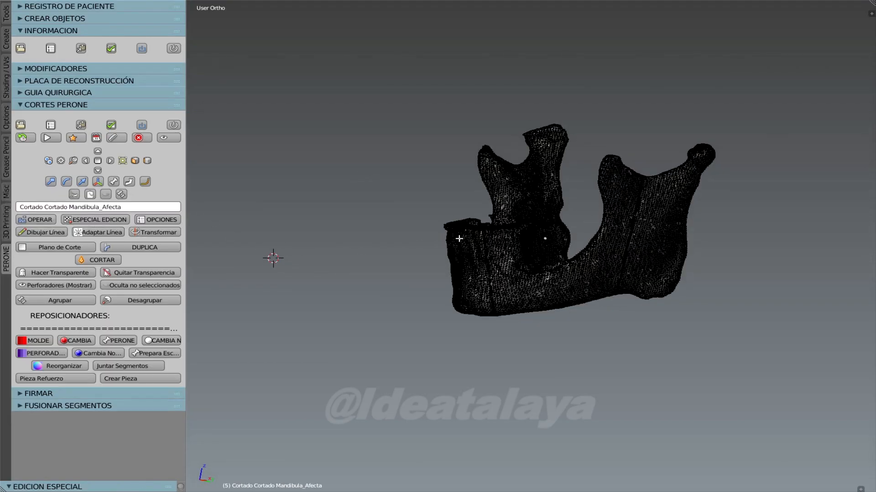
left_click(157, 226)
left_click(110, 225)
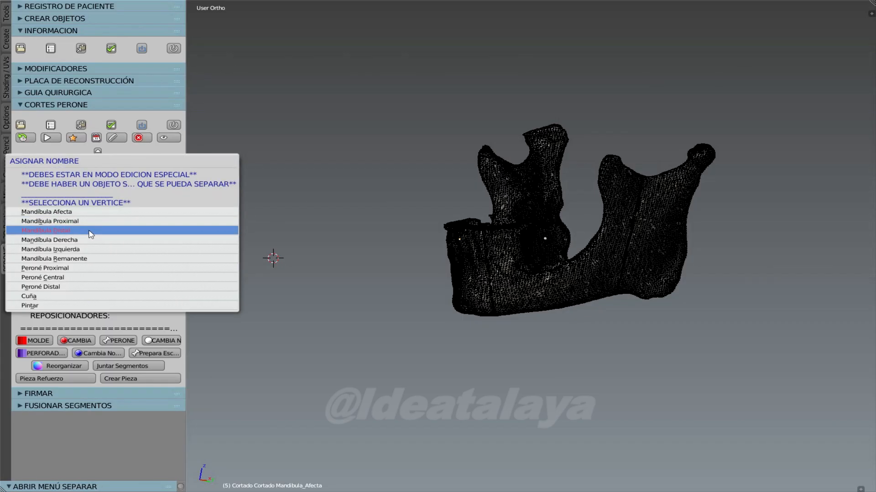
left_click(90, 233)
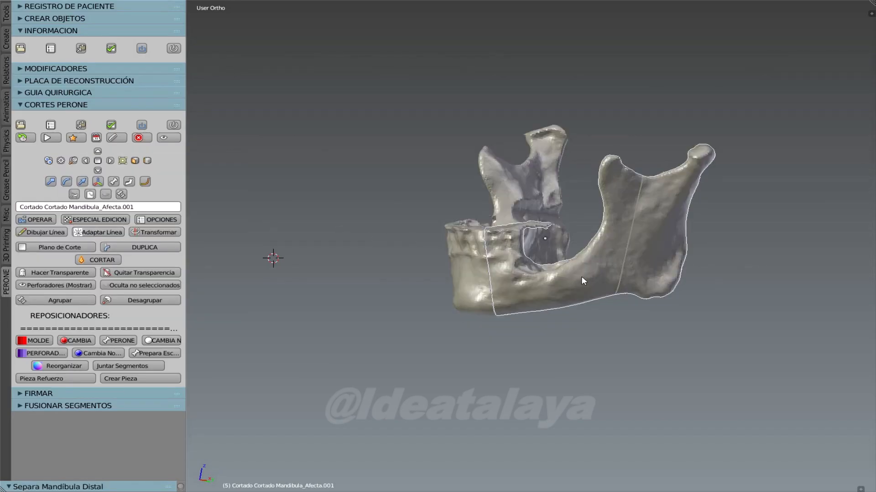
Separate the ramus segment of the cut mandible as Mandíbula Proximal in special edit mode.
left_click(89, 220)
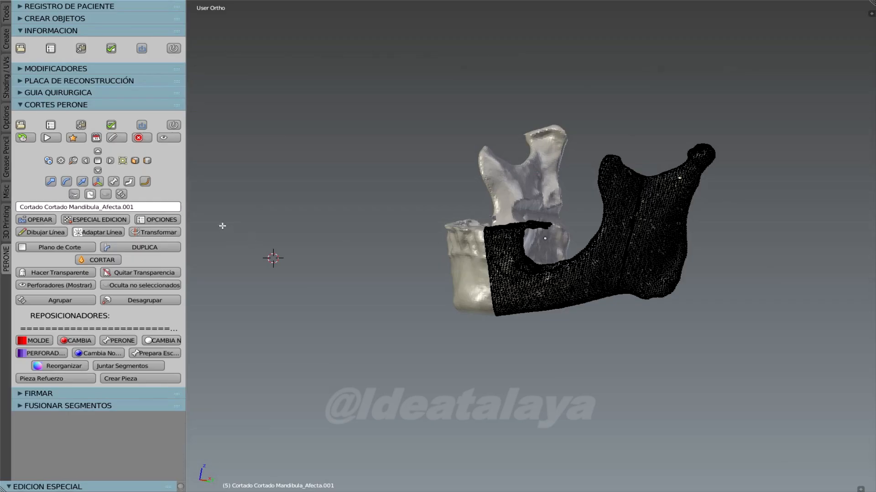
left_click(152, 221)
left_click(152, 218)
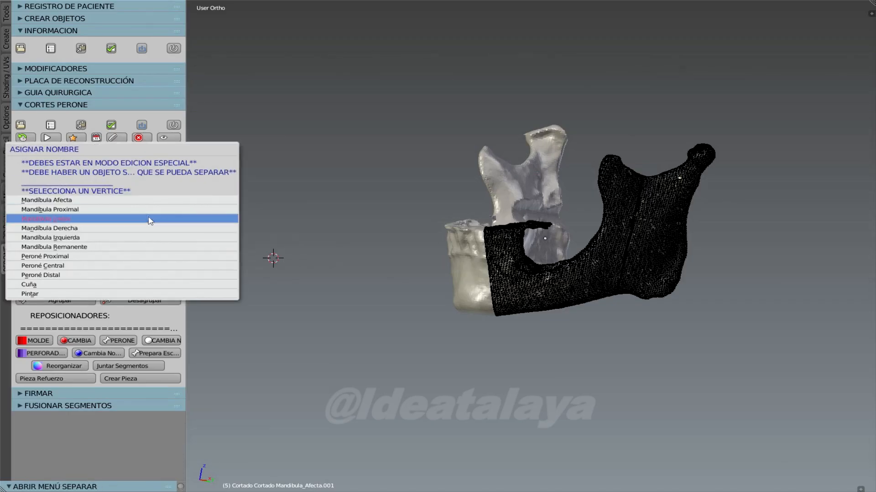
left_click(146, 210)
Hide the affected mandible segment between the two cuts.
right_click(513, 269)
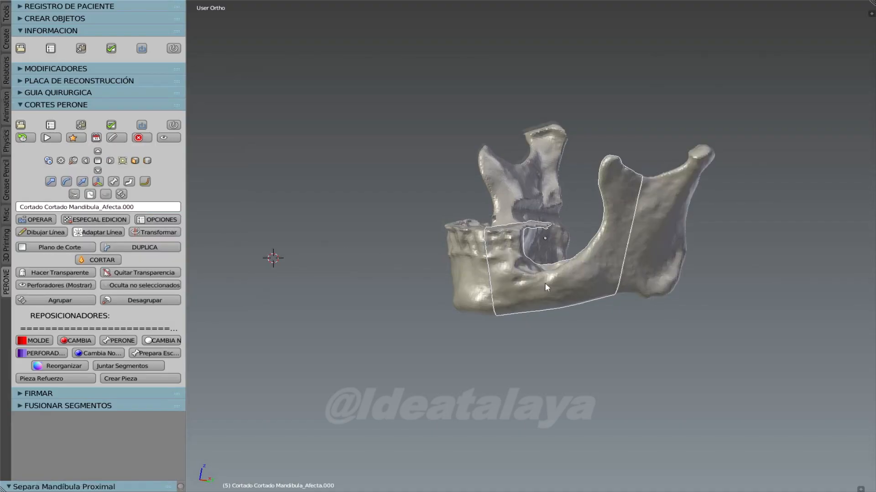
left_click(165, 138)
mouse_move(353, 279)
middle_mouse_down()
mouse_move(386, 296)
mouse_move(361, 285)
middle_mouse_up()
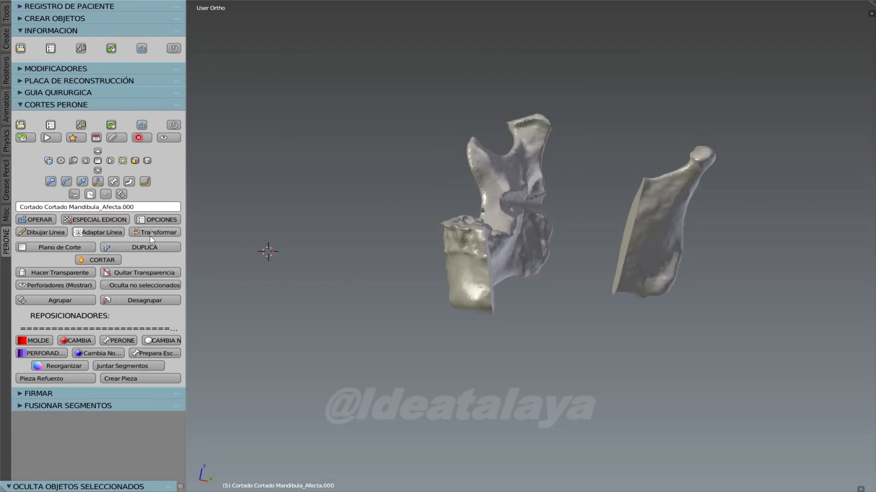
Show the reconstruction plate, draw a guide line along it across the gap and adapt the line.
left_click(145, 182)
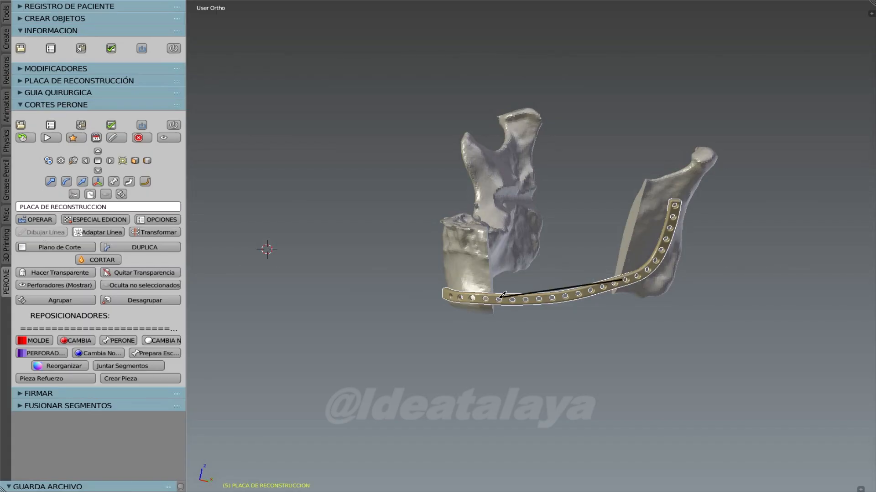
middle_click_drag(546, 248, 230, 341)
left_click(87, 231)
scroll(520, 275, "up", 1)
middle_click_drag(508, 319, 504, 324)
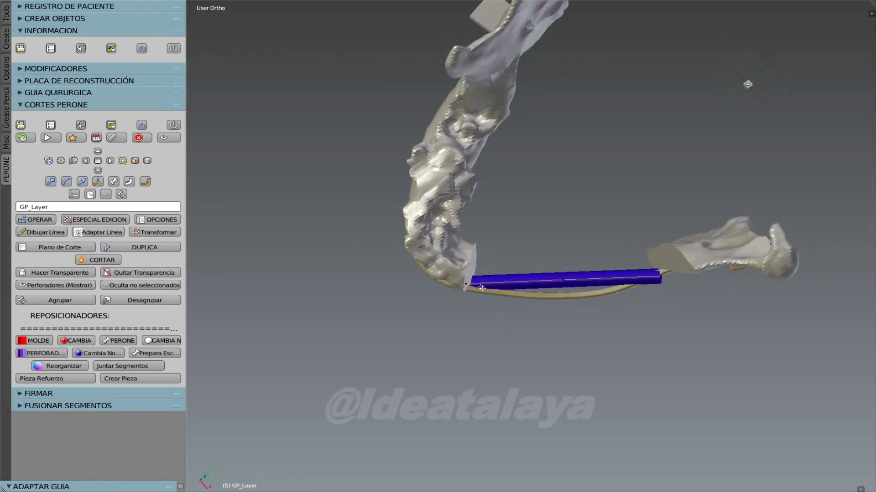
Move the guide line's two end points onto the bone stumps and its middle point towards the plate's bend.
left_click_drag(464, 258, 462, 250)
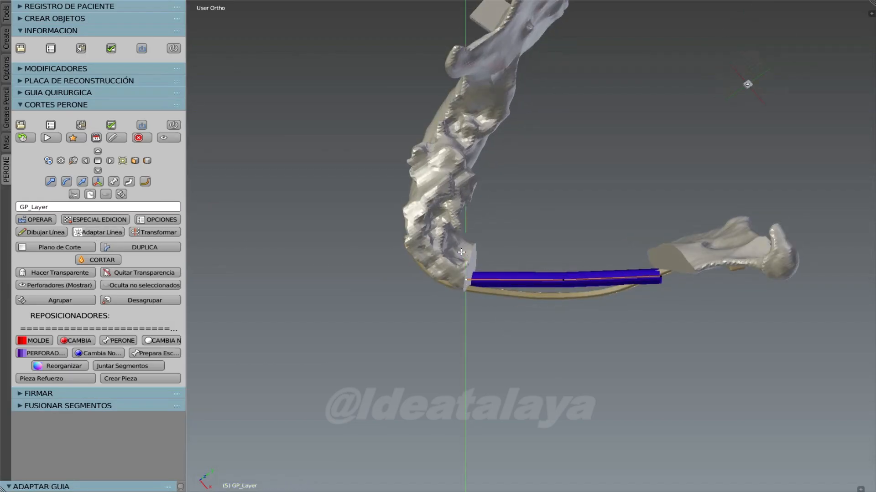
left_click_drag(661, 250, 656, 232)
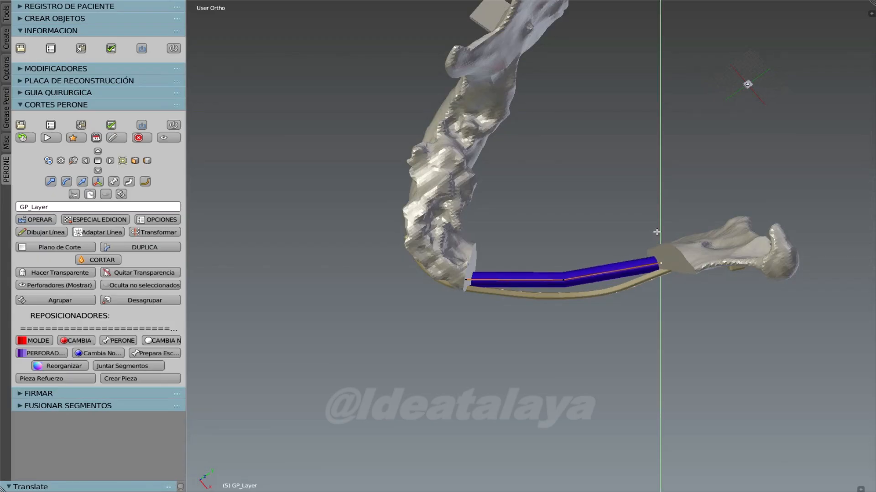
left_click_drag(563, 279, 589, 286)
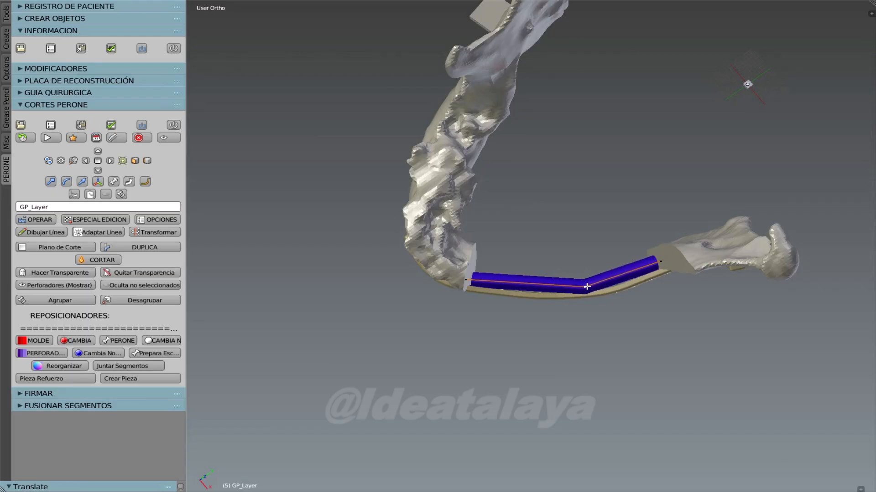
middle_click_drag(585, 286, 596, 319)
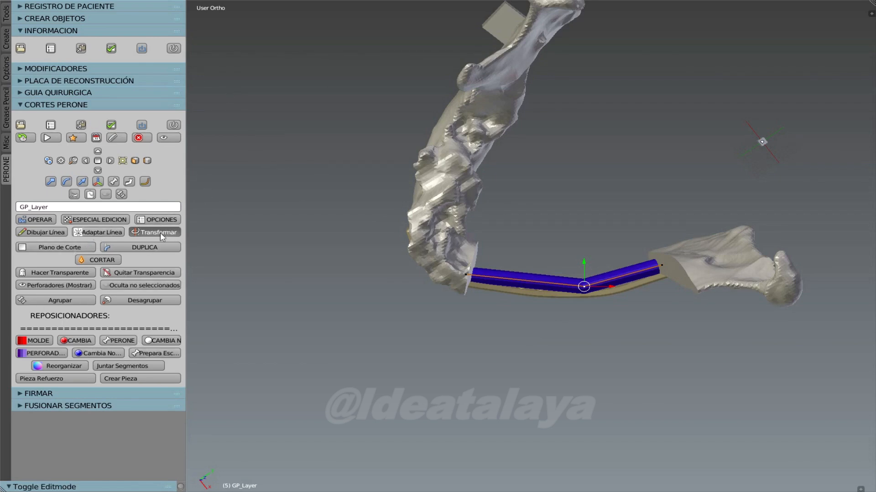
Add a fibula mould and place it at the bend of the guide line.
left_click(35, 341)
middle_click_drag(479, 123, 574, 129)
left_click_drag(587, 285, 589, 300)
middle_click_drag(485, 244, 502, 228)
scroll(502, 233, "up", 3)
middle_click_drag(506, 274, 543, 299)
left_click_drag(617, 309, 610, 295)
scroll(532, 270, "down", 1)
Rotate the fibula mould in several views towards the guide line's segment next to the tooth-bearing bone stump.
key("r")
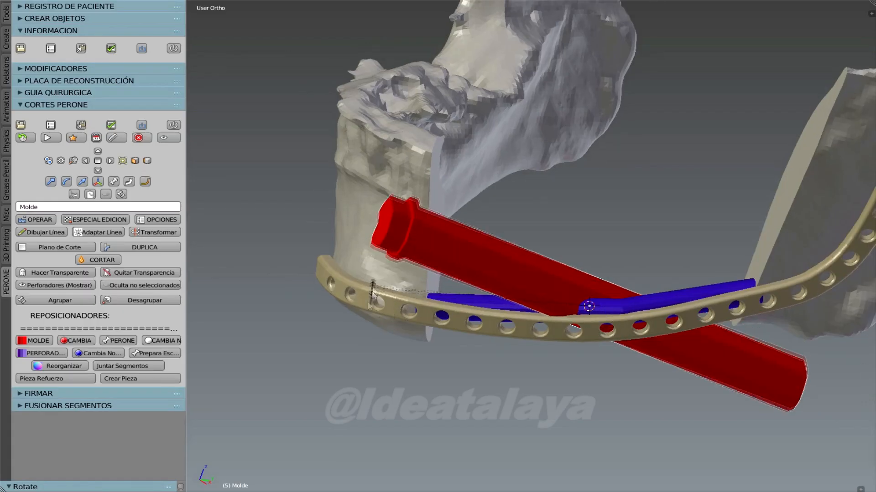
left_click(354, 405)
middle_click_drag(577, 260, 621, 365)
left_click_drag(608, 304, 594, 299)
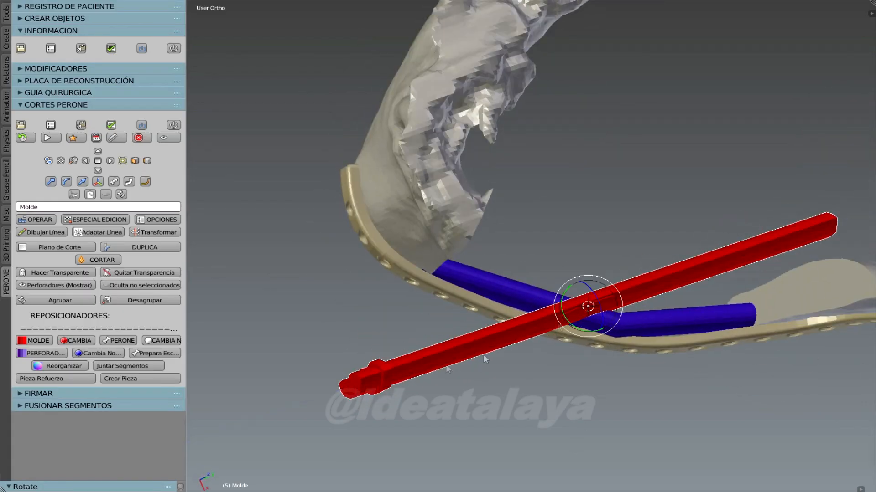
key("r")
left_click(358, 197)
middle_click_drag(425, 226, 356, 199)
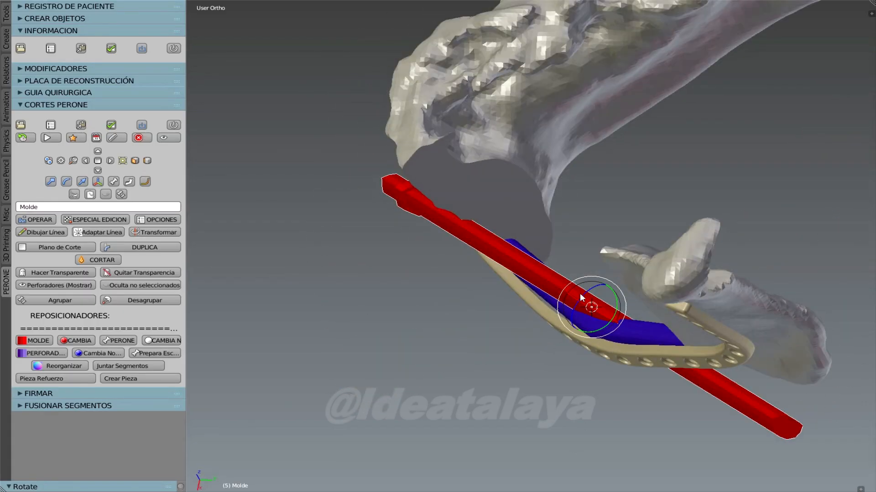
Turn the mould about its own axis and tilt it to follow the first guide line segment.
left_click_drag(582, 297, 491, 252)
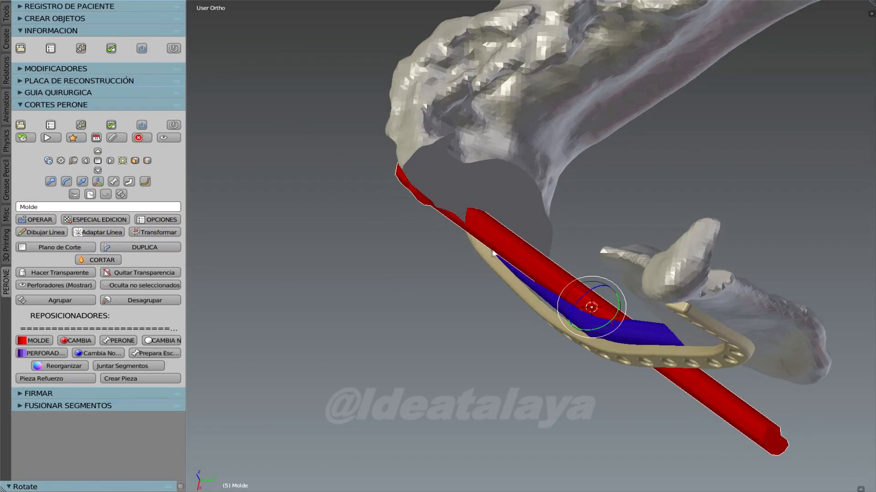
middle_click_drag(500, 266, 363, 248)
key("r")
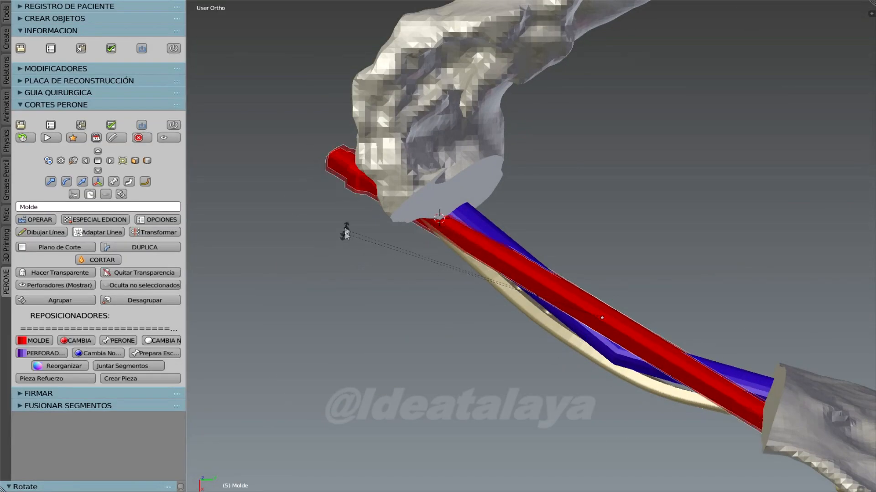
left_click(355, 220)
middle_click_drag(442, 221, 626, 94)
Set the rotation axis to the 3D cursor and rotate the mould about the stump end and the bend of the guide line.
left_click(59, 159)
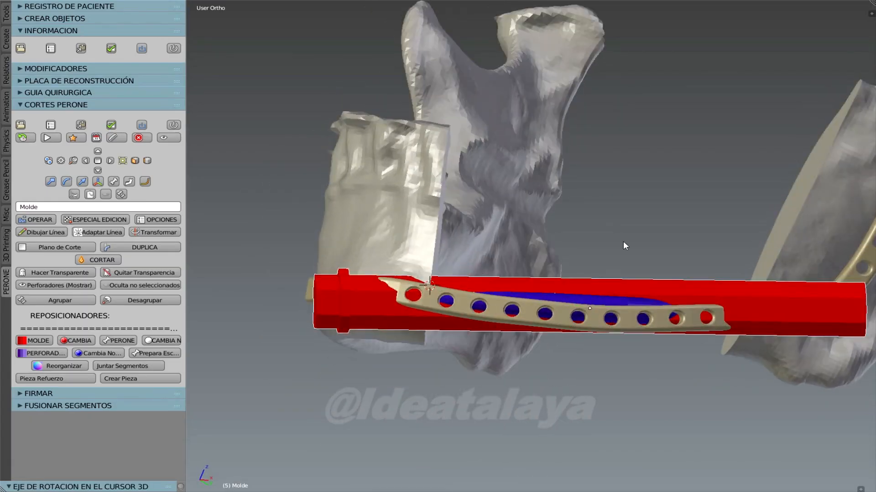
key("r")
left_click(635, 253)
middle_click_drag(634, 253, 650, 374)
key("r")
left_click(639, 387)
left_click(615, 349)
key("r")
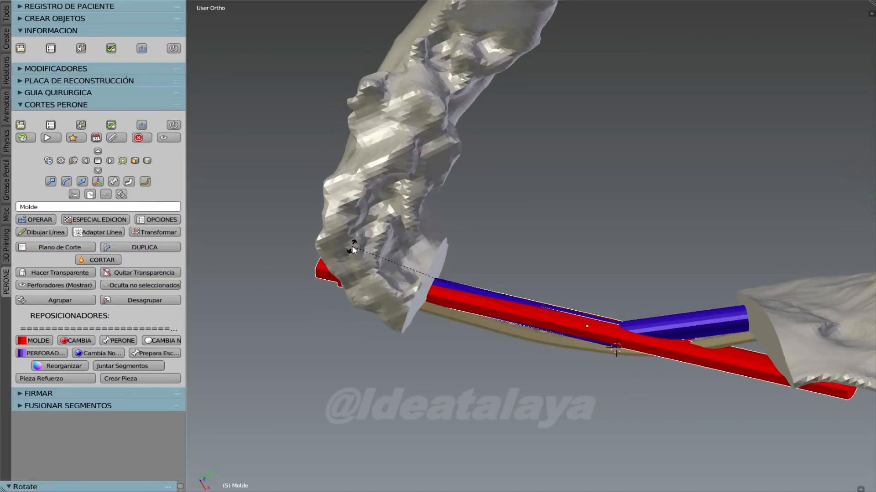
middle_click_drag(469, 325, 473, 89)
Return the rotation axis to the mould's own centre and make a slight rotation correction behind the plate.
left_click(48, 162)
left_click_drag(575, 325, 576, 318)
middle_click_drag(570, 322, 437, 252)
key("r")
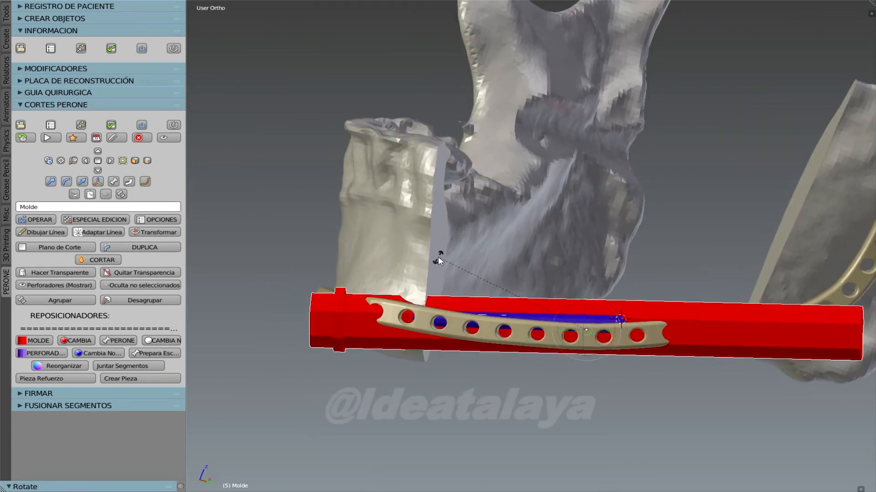
Shift the mould slightly downwards and fine-tune its rotation along the first guide line segment.
left_click(96, 183)
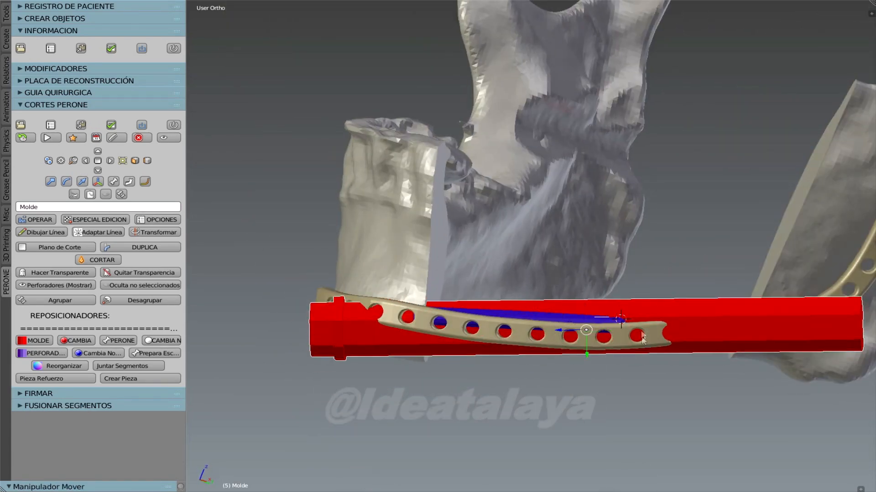
left_click_drag(586, 355, 588, 362)
middle_click_drag(588, 363, 525, 206)
key("r")
left_click(352, 227)
middle_click_drag(435, 265, 348, 363)
Duplicate the mould and rotate the copy towards the second guide line segment.
left_click(146, 247)
middle_click_drag(478, 347, 783, 320)
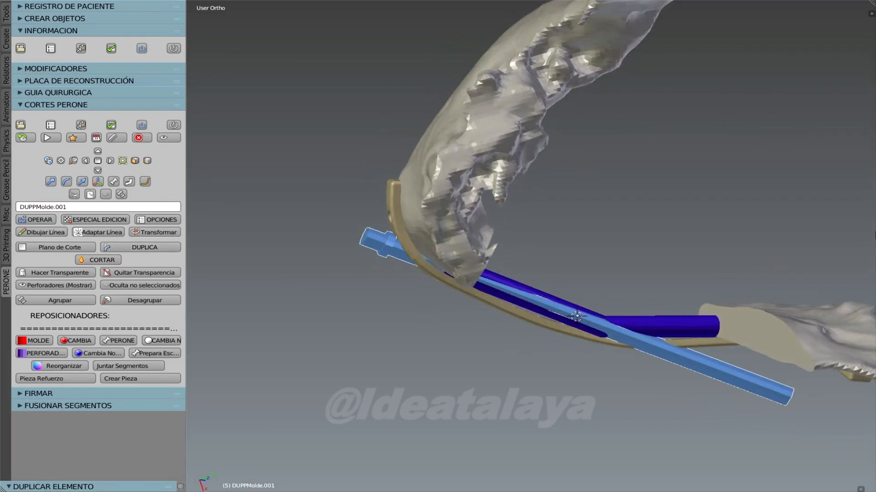
key("r")
left_click(758, 316)
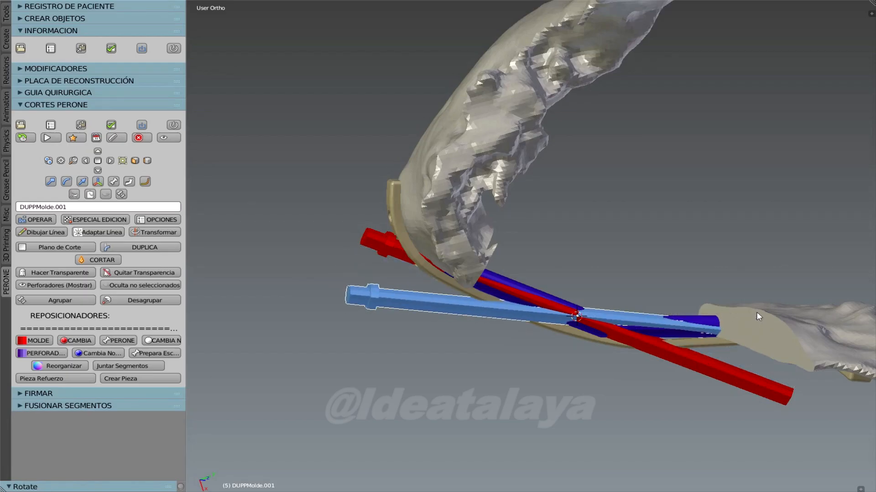
Make the guide line transparent and refine the duplicated mould's rotation towards the far bone stump.
right_click(709, 325)
left_click(68, 274)
middle_click_drag(533, 310, 645, 402)
key("r")
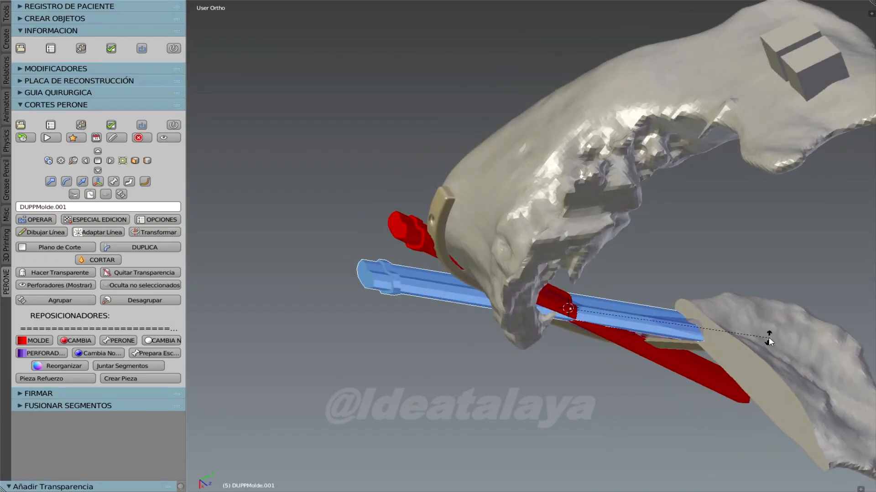
left_click(771, 335)
Rotate the duplicated mould about the 3D cursor placed at its end by the far bone stump.
middle_click_drag(772, 335, 674, 362)
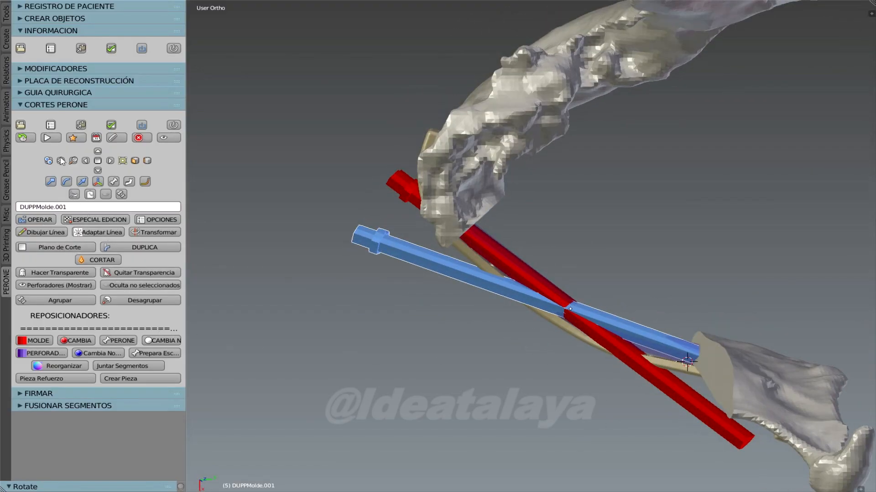
key("r")
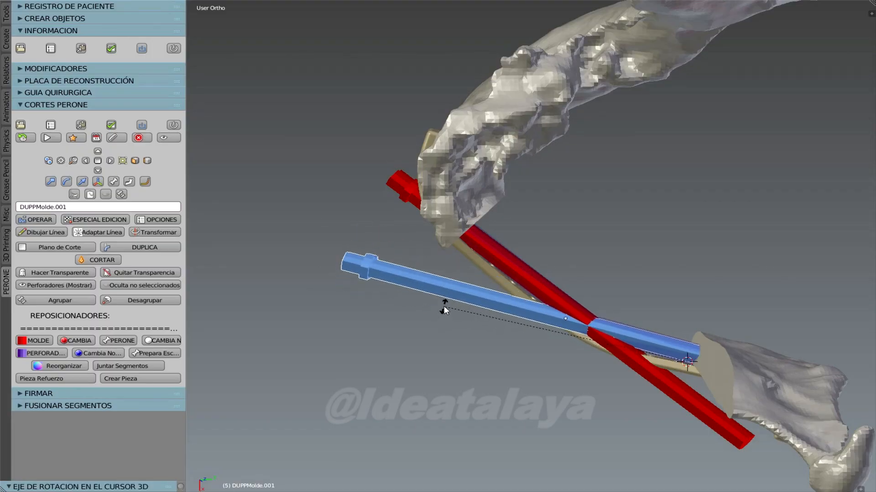
left_click(656, 329)
middle_click_drag(656, 329, 500, 231)
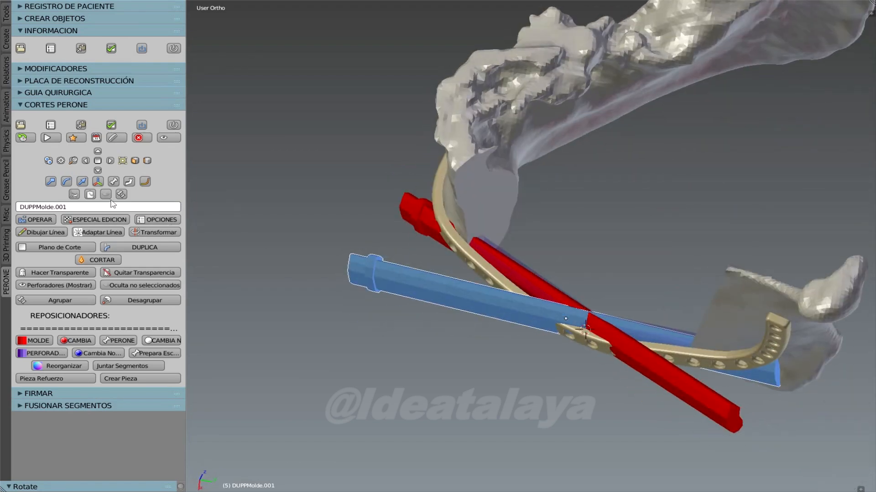
Fine-tune the duplicated mould's orientation so that it meets the first mould at the plate's bend.
left_click(68, 183)
left_click_drag(562, 314, 560, 317)
middle_click_drag(568, 343, 576, 369)
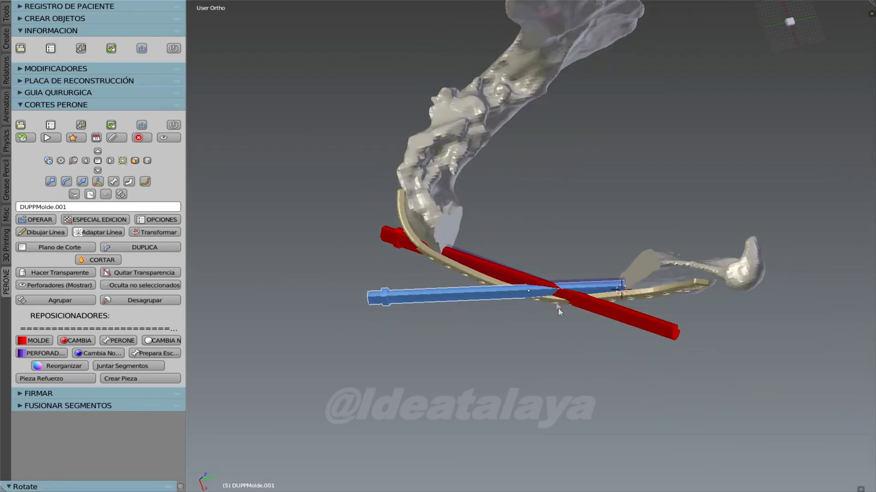
middle_click_drag(519, 322, 535, 206)
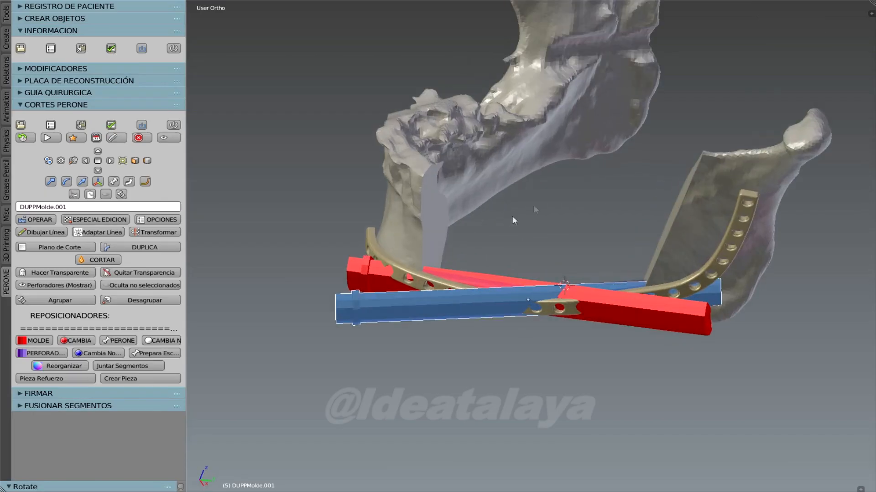
Add a cutting plane at the intersection of the two moulds and rotate it across them.
left_click(60, 247)
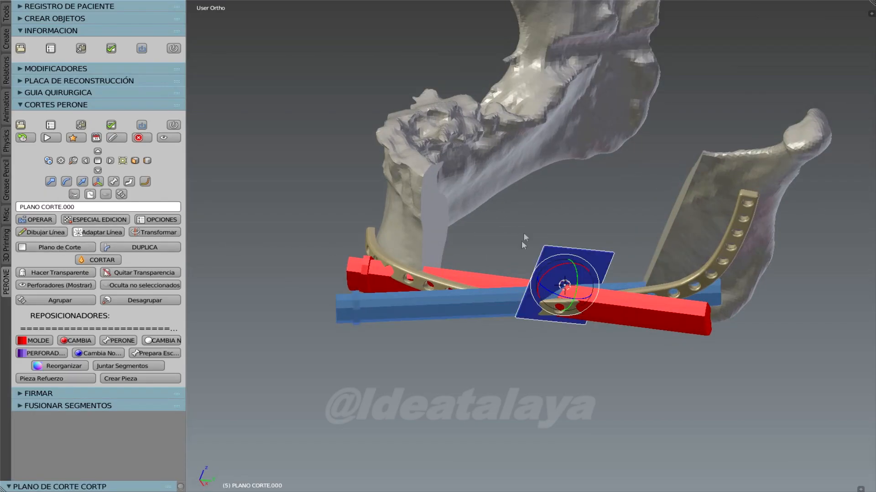
middle_click_drag(516, 231, 561, 268)
left_click_drag(552, 288, 565, 295)
left_click_drag(552, 263, 546, 270)
middle_click_drag(568, 275, 598, 255)
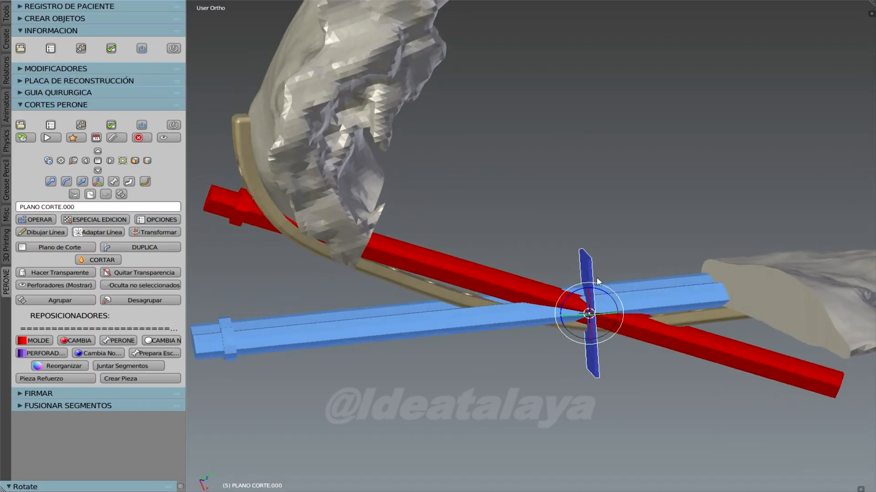
Refine the cutting plane's orientation so that it bisects the angle between the two moulds.
left_click(120, 195)
left_click_drag(616, 313, 608, 311)
middle_click_drag(609, 311, 594, 298)
left_click_drag(583, 289, 585, 311)
middle_click_drag(587, 314, 508, 283)
left_click(83, 182)
left_click(606, 323)
middle_click_drag(605, 323, 390, 351)
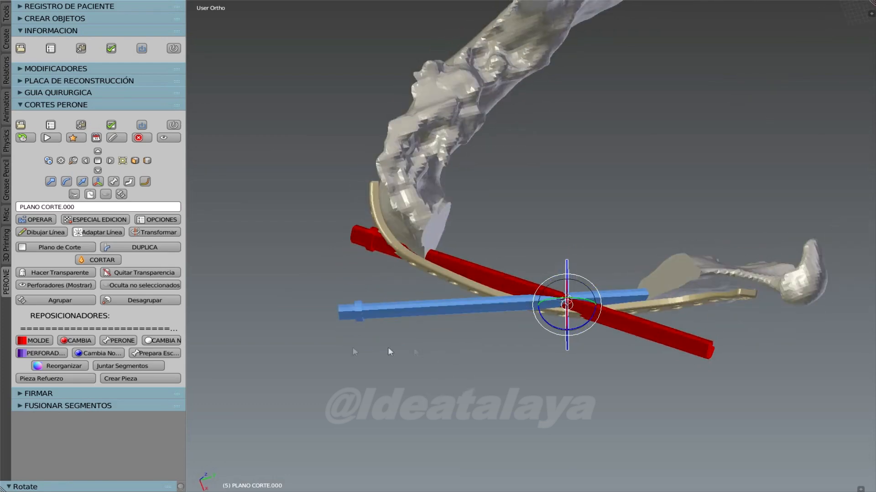
Show the cutting planes and cut the red mould with the front stump's plane and the middle plane.
left_click(91, 196)
middle_click_drag(436, 308, 431, 339)
right_click(402, 292)
right_click(560, 274, "shift")
right_click(474, 278, "shift")
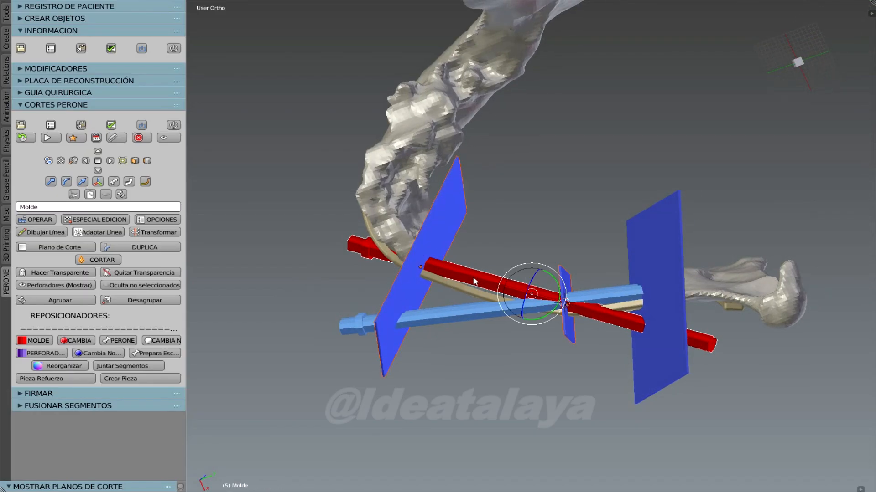
left_click(115, 260)
Delete the red mould's leftover pieces outside the two cuts.
left_click(113, 221)
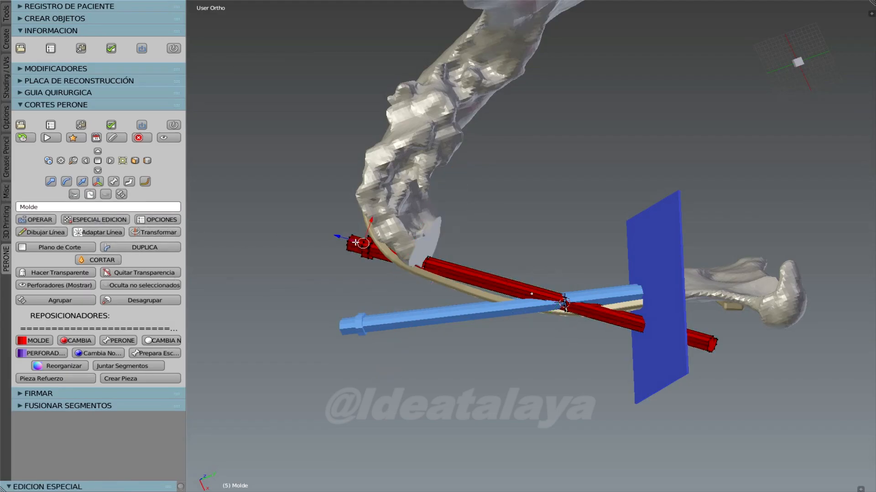
left_click(157, 220)
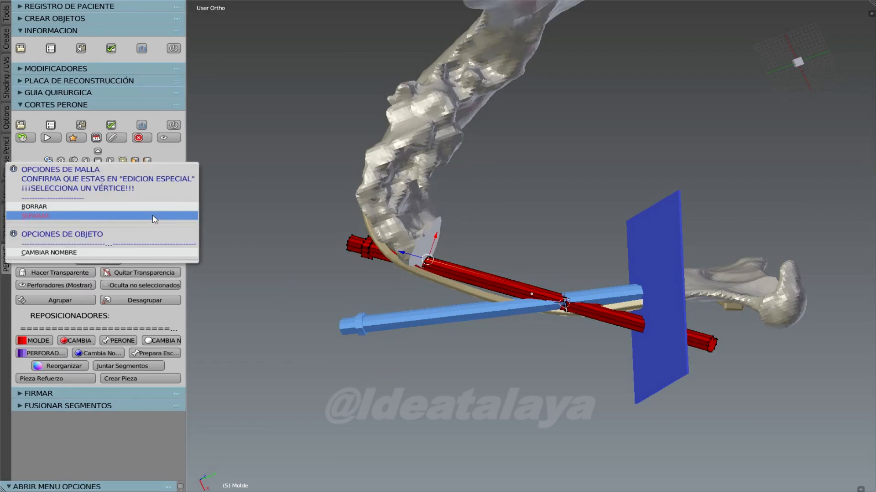
left_click(50, 203)
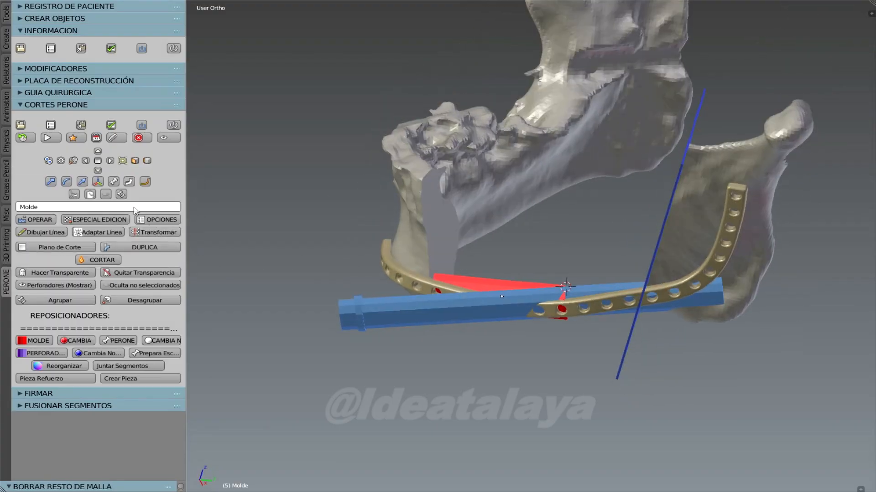
Show the cutting planes and cut the blue mould with the middle plane and the far stump's plane.
left_click(92, 192)
middle_click_drag(438, 244, 524, 269)
right_click_drag(564, 264, 579, 264)
right_click(581, 262)
right_click(658, 242)
right_click(472, 312, "shift")
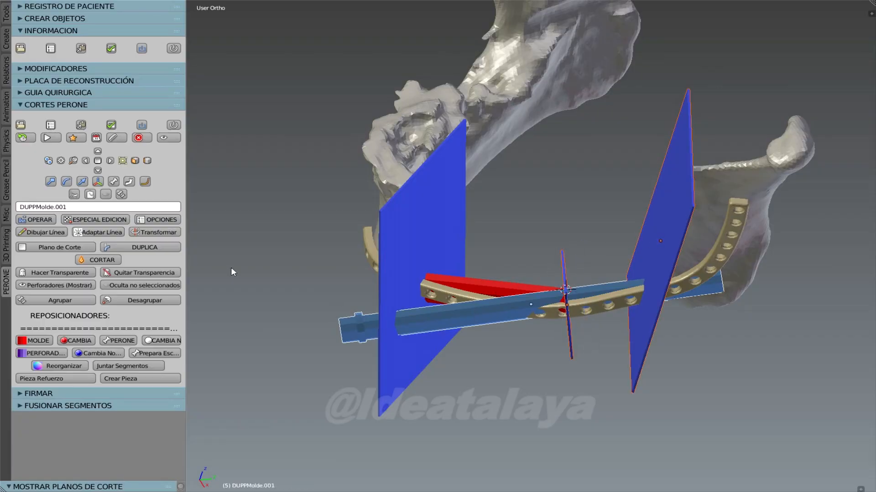
left_click(97, 260)
middle_click_drag(485, 308, 316, 312)
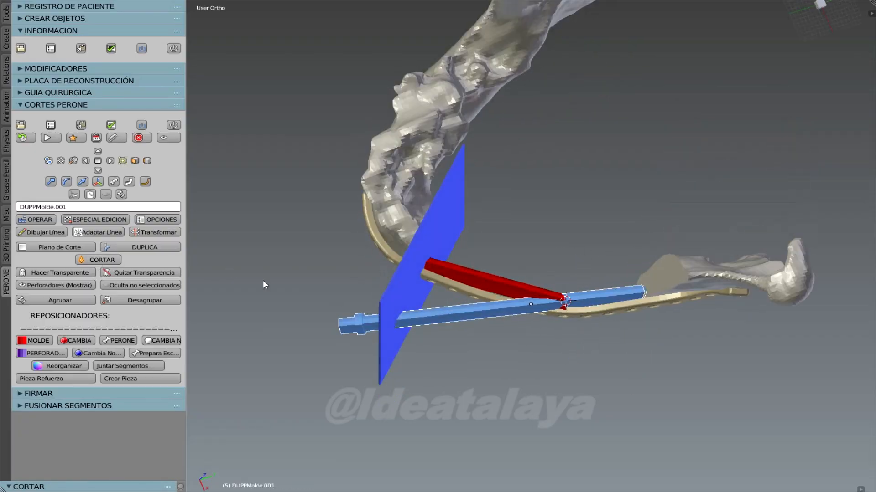
Delete the blue mould's leftover pieces, keeping the segment between the bend and the far stump.
left_click(103, 221)
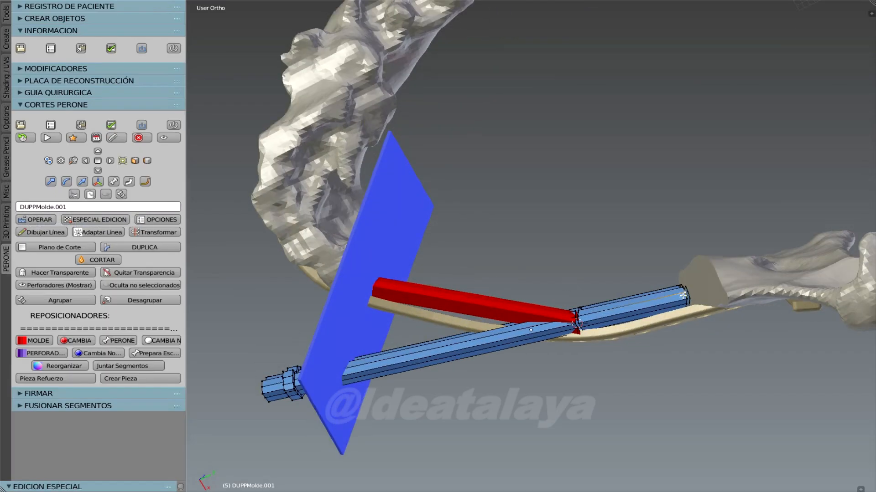
left_click(157, 220)
left_click(152, 223)
middle_click_drag(365, 255, 533, 70)
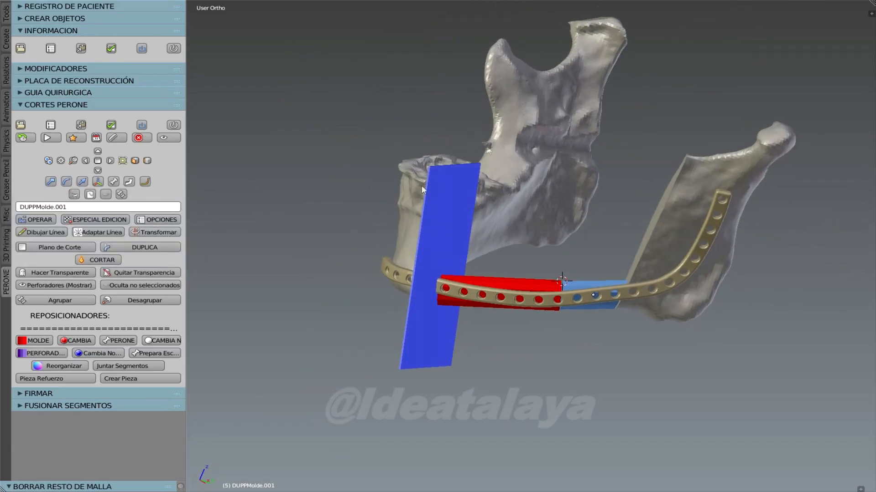
Show all the cutting planes and the plate's drill cylinders.
left_click(89, 195)
right_click(556, 264)
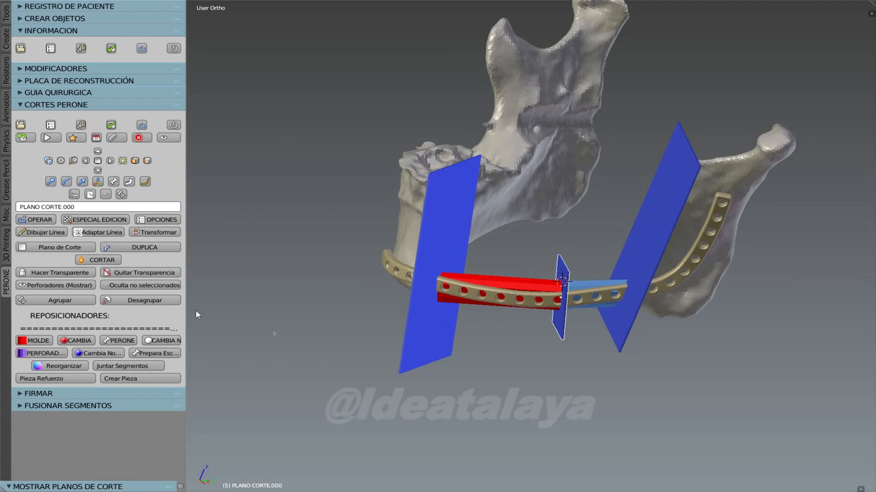
left_click(59, 286)
middle_click_drag(319, 387, 493, 316)
Select the drill cylinders that cross the two mould segments and hide the unselected ones.
right_click(456, 316)
right_click(482, 324, "shift")
right_click(497, 322, "shift")
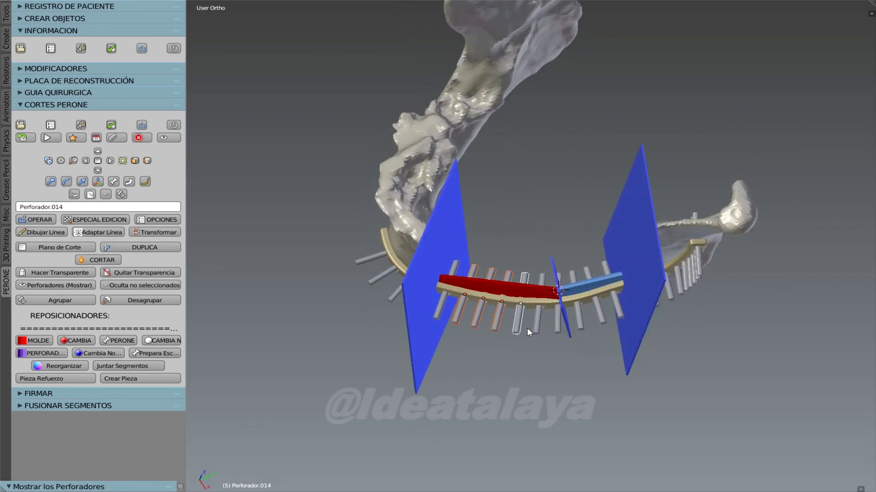
right_click(581, 322, "shift")
right_click(600, 318, "shift")
right_click(616, 313, "shift")
middle_click_drag(619, 315, 530, 176)
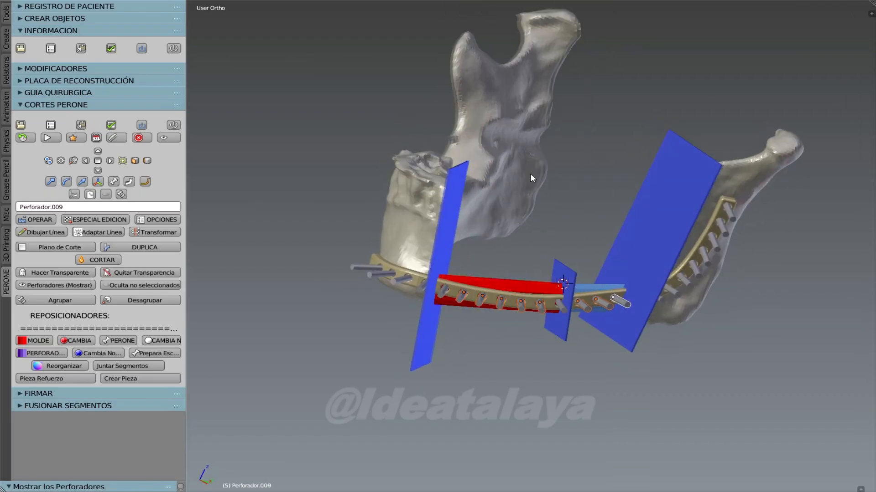
left_click(151, 285)
Duplicate the middle cutting plane between the two mould segments.
middle_click_drag(514, 239, 576, 287)
right_click(576, 287)
left_click(144, 247)
middle_click_drag(401, 283, 651, 241)
Group the far cutting plane, the duplicated middle plane and the three neighbouring drill cylinders with the blue mould segment.
right_click(651, 242)
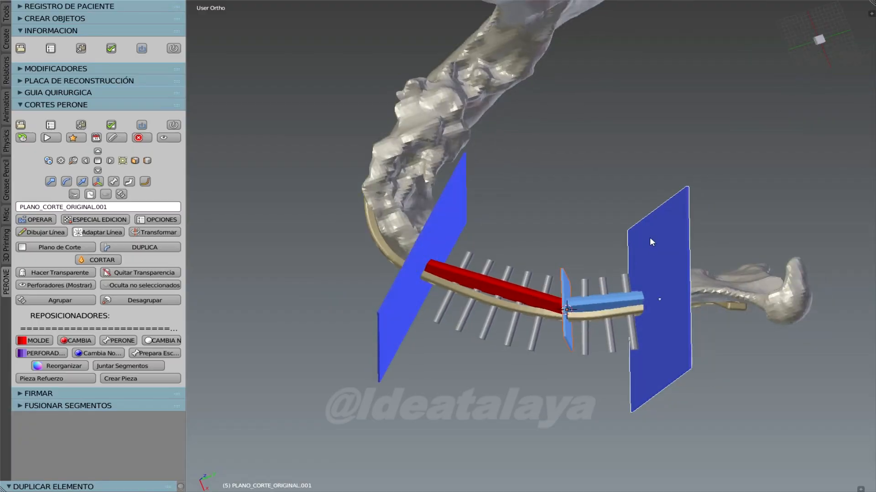
right_click(588, 354, "shift")
right_click(605, 350, "shift")
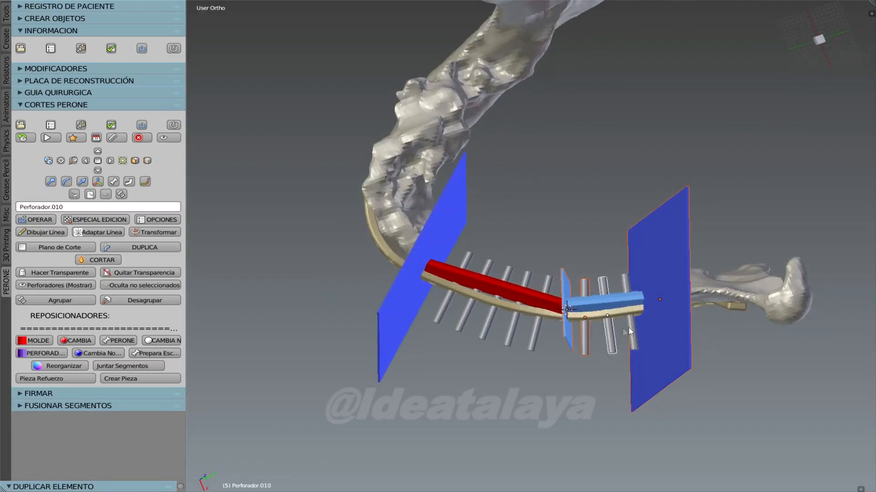
middle_click_drag(636, 323, 619, 346)
right_click(630, 339, "shift")
right_click(620, 309, "shift")
left_click(41, 302)
Reorient the grouped blue mould segment in line with the red one and move it away from the middle cut.
middle_click_drag(474, 283, 483, 410)
scroll(466, 193, "down", 2)
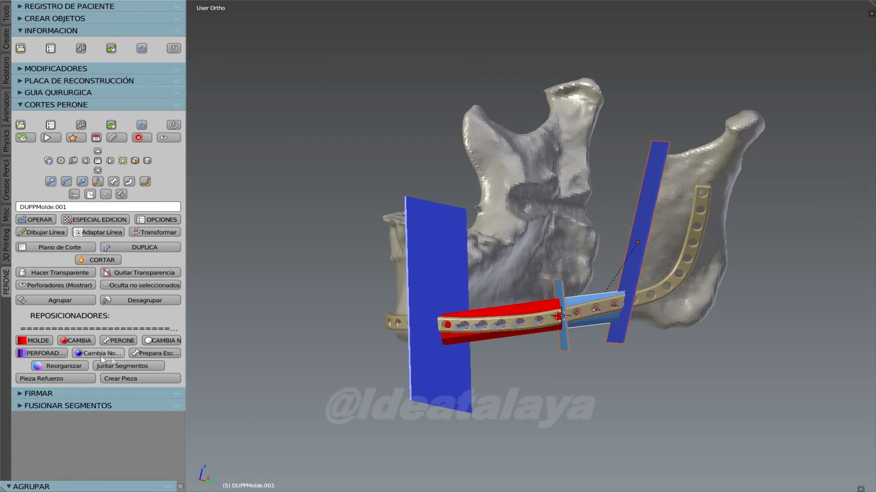
left_click(40, 344)
middle_click_drag(593, 296, 628, 302)
left_click_drag(478, 319, 598, 324)
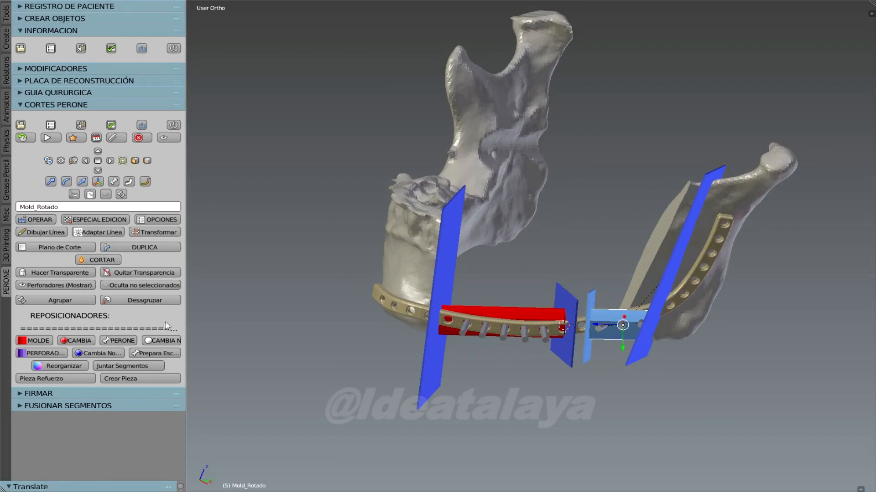
Adjust the blue mould segment beside the middle cut and ungroup it from its cutting planes and drill cylinders.
left_click(152, 301)
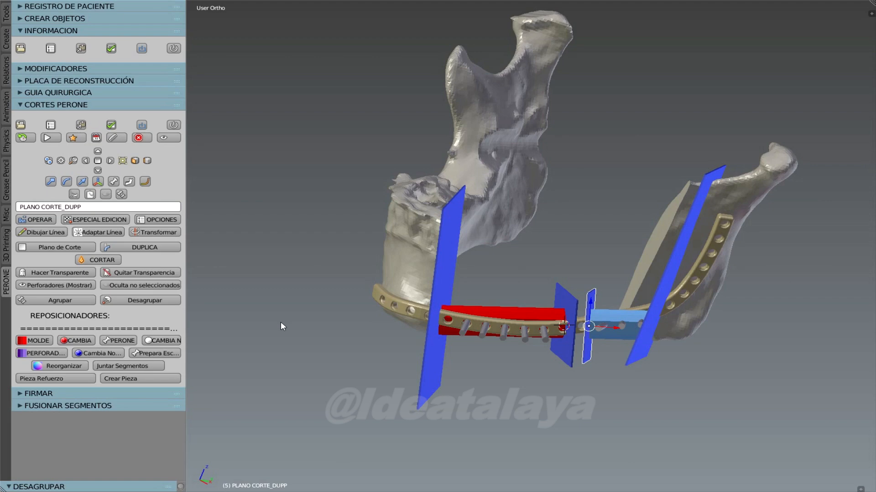
left_click(66, 181)
left_click_drag(597, 324, 595, 325)
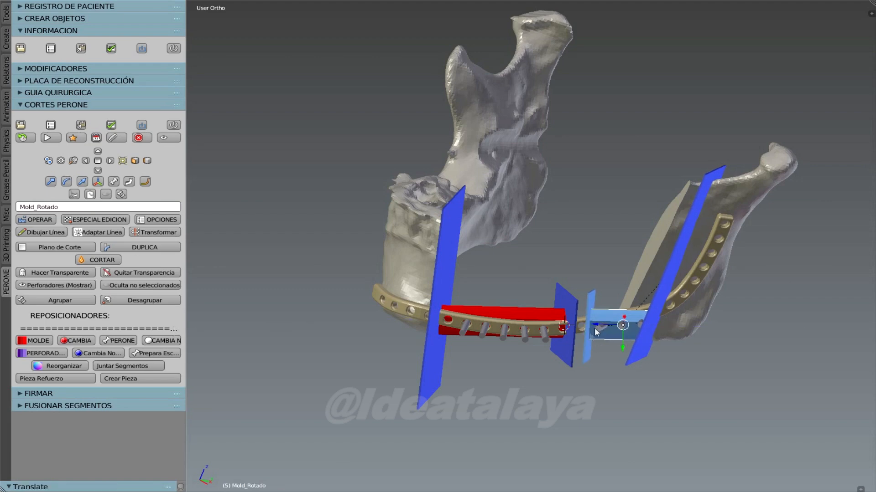
left_click(152, 301)
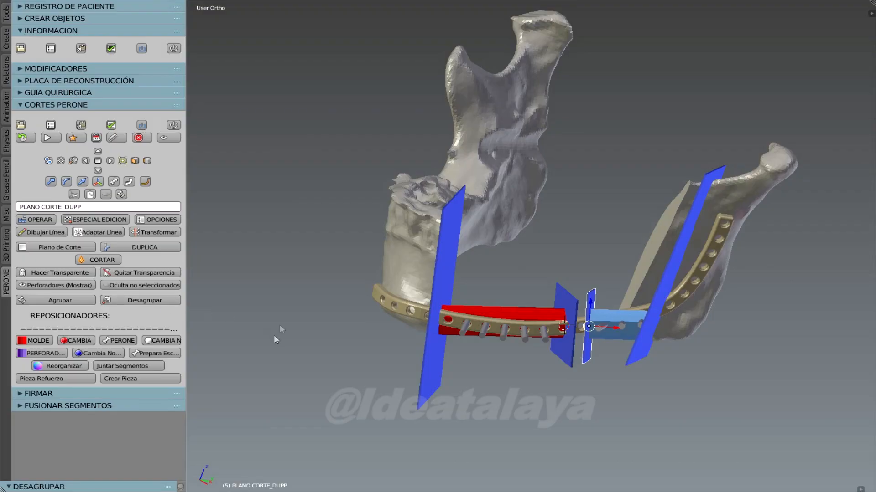
left_click(598, 324)
left_click_drag(598, 325, 590, 337)
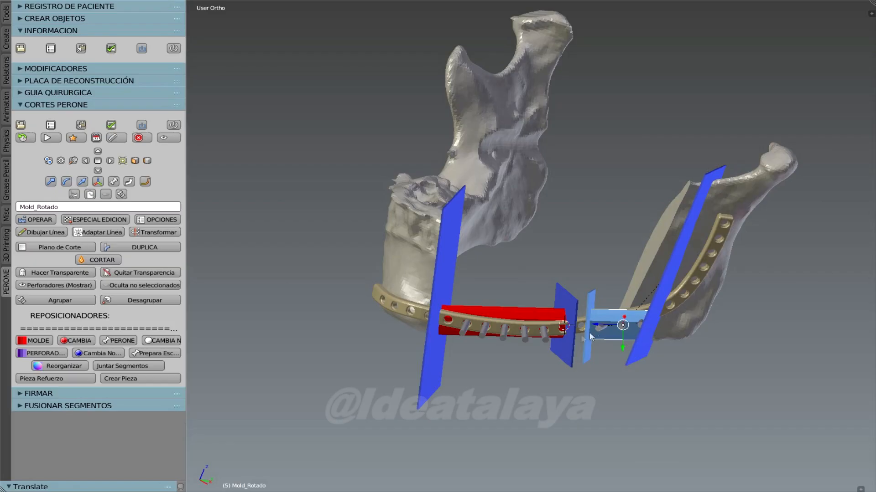
left_click(153, 301)
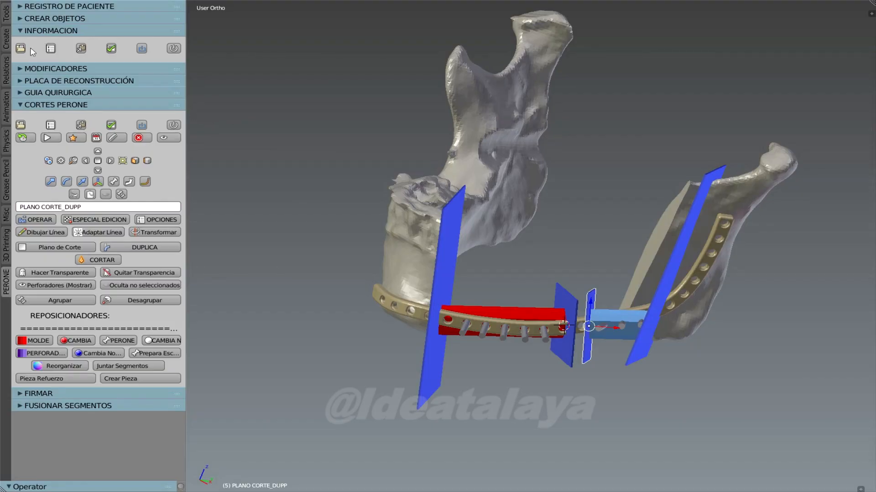
Import the fibula model and name it with the complete fibula preset, Peroné Completo.
left_click(19, 105)
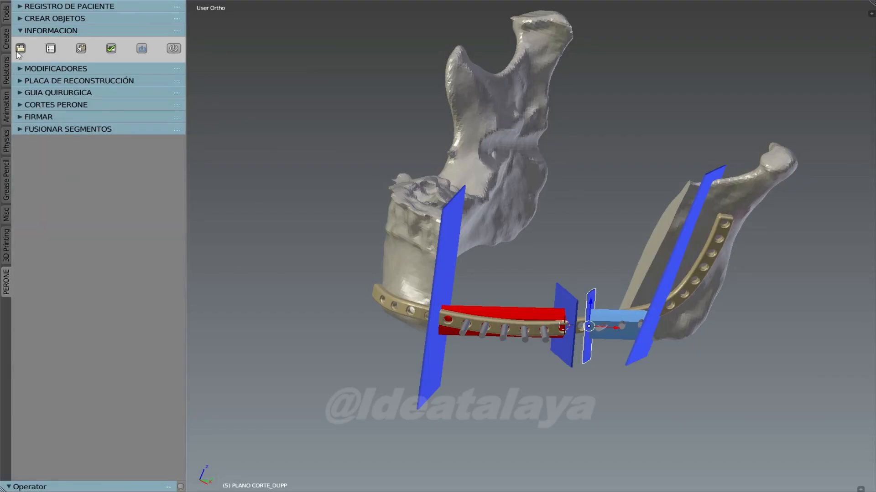
left_click(20, 49)
double_click(165, 73)
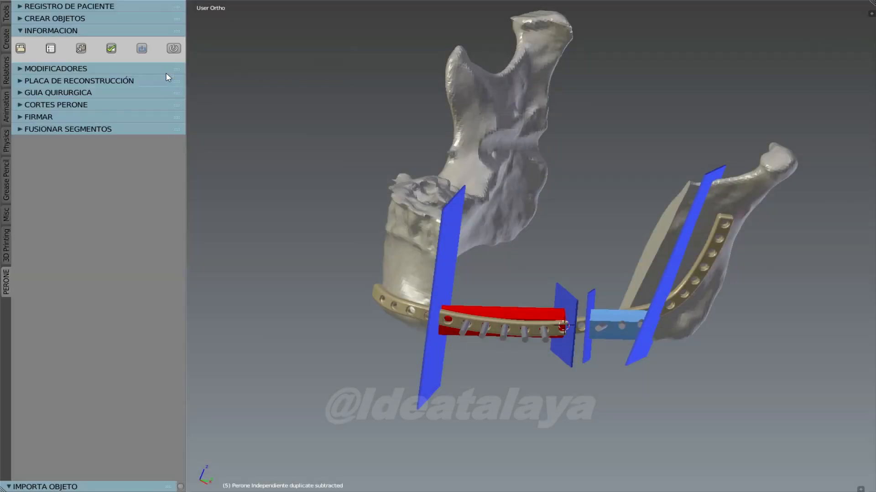
left_click(51, 49)
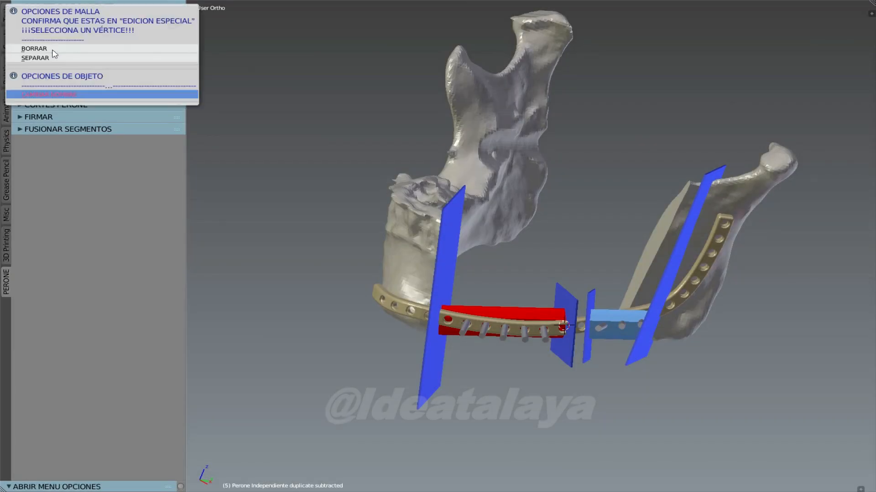
left_click(55, 91)
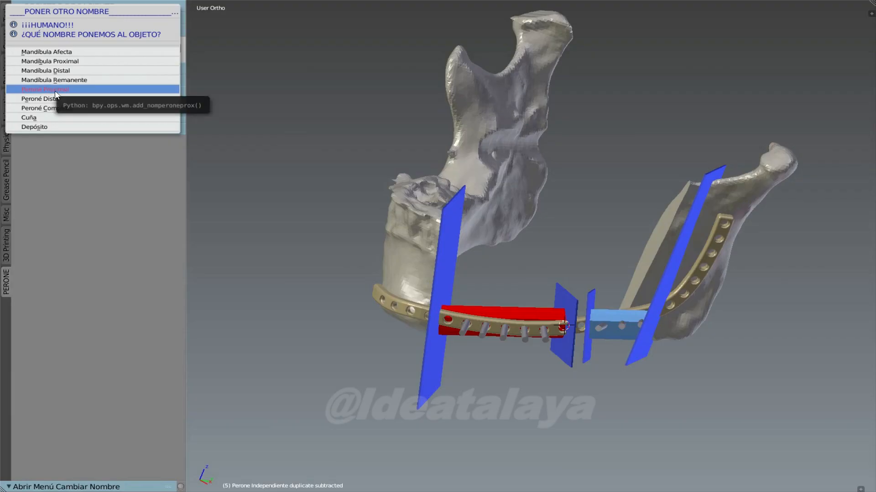
left_click(62, 109)
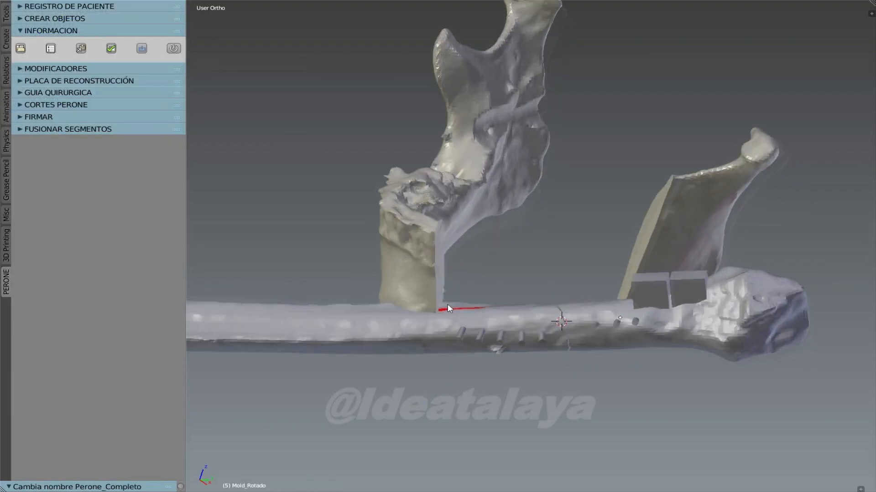
Turn the complete fibula end for end and move its shaft over the red and blue mould segments.
middle_click_drag(455, 186, 465, 187)
right_click(388, 293)
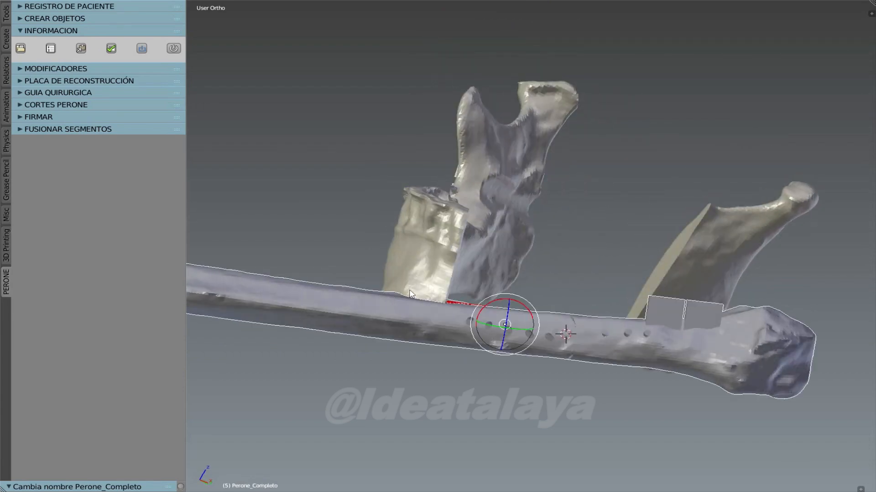
left_click_drag(502, 302, 502, 332)
middle_click_drag(502, 332, 314, 201)
left_click_drag(575, 320, 525, 368)
middle_click_drag(526, 368, 564, 367)
key("g")
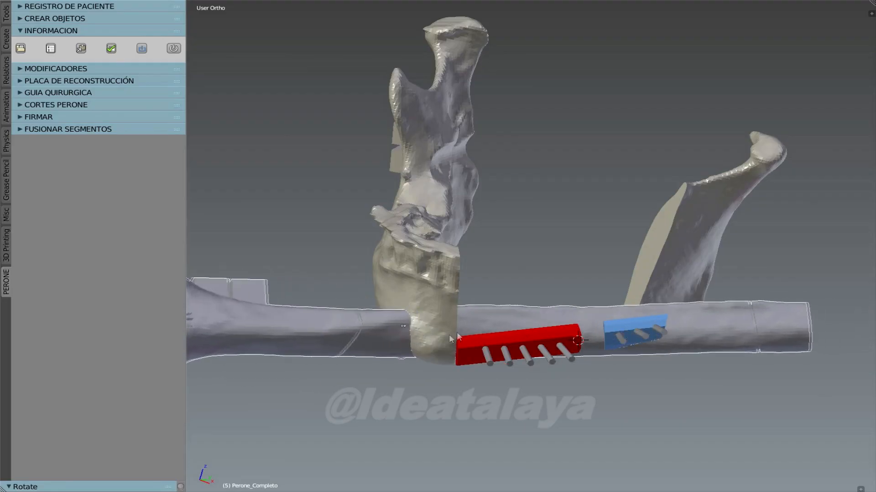
left_click(423, 340)
middle_click_drag(423, 339, 449, 330)
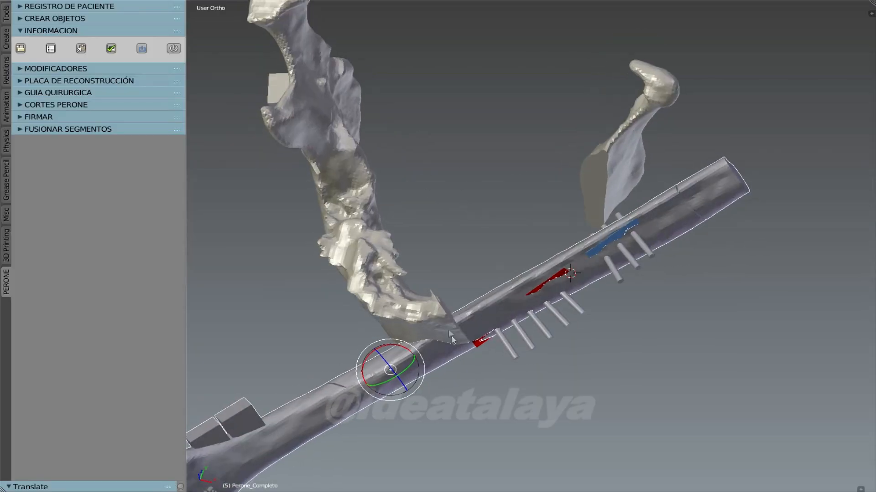
middle_click_drag(502, 305, 466, 95)
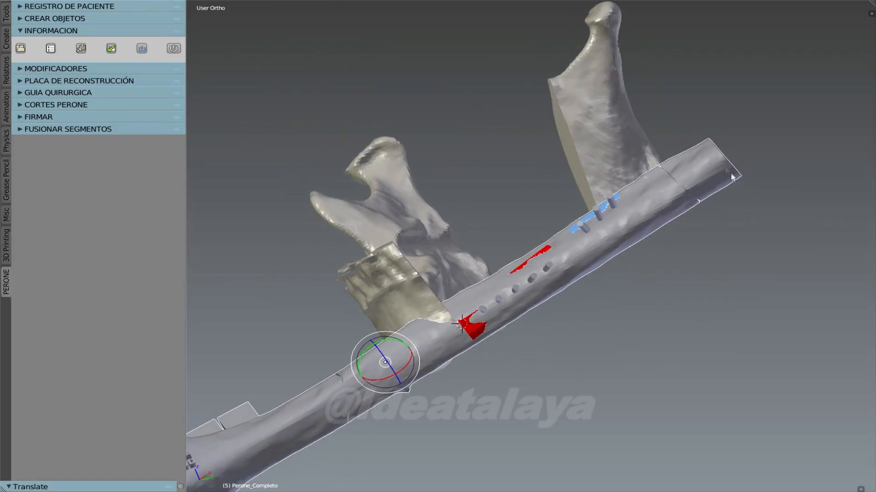
Set the rotation axis at the 3D cursor near the red mould's near end and rotate the fibula to follow both mould segments.
key("ctrl+space")
left_click(19, 69)
left_click(62, 120)
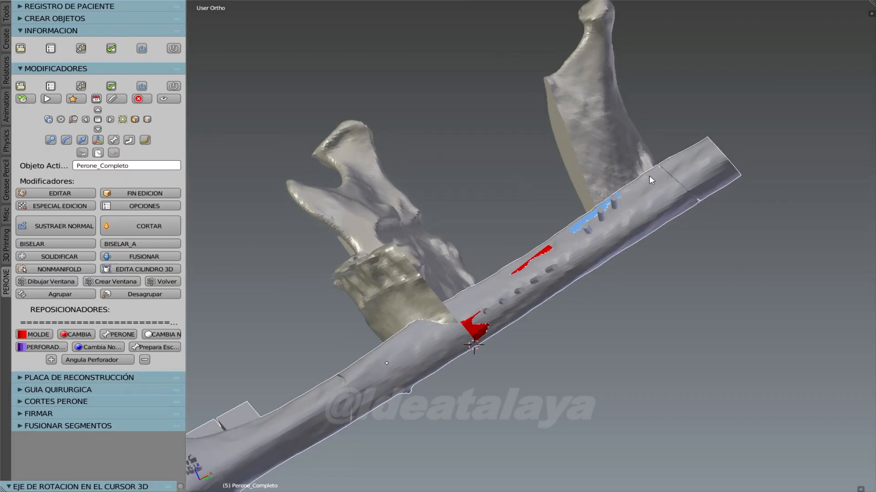
key("r")
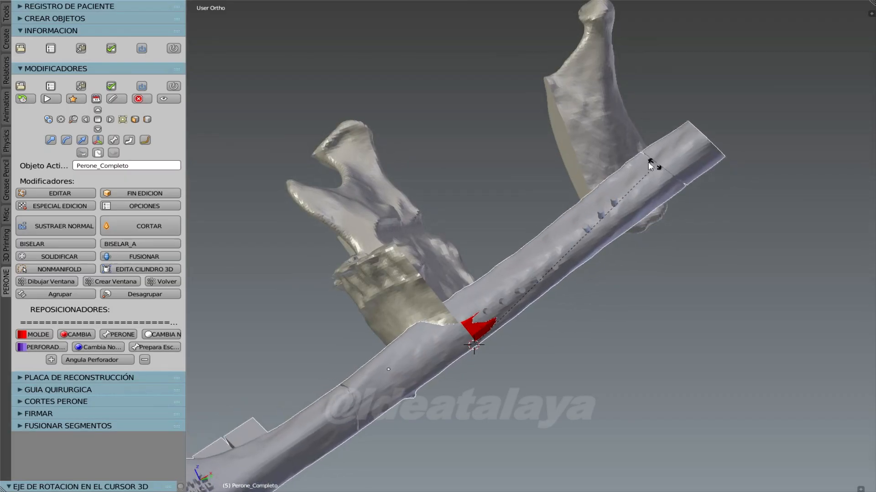
left_click(646, 169)
middle_click_drag(629, 228, 490, 139)
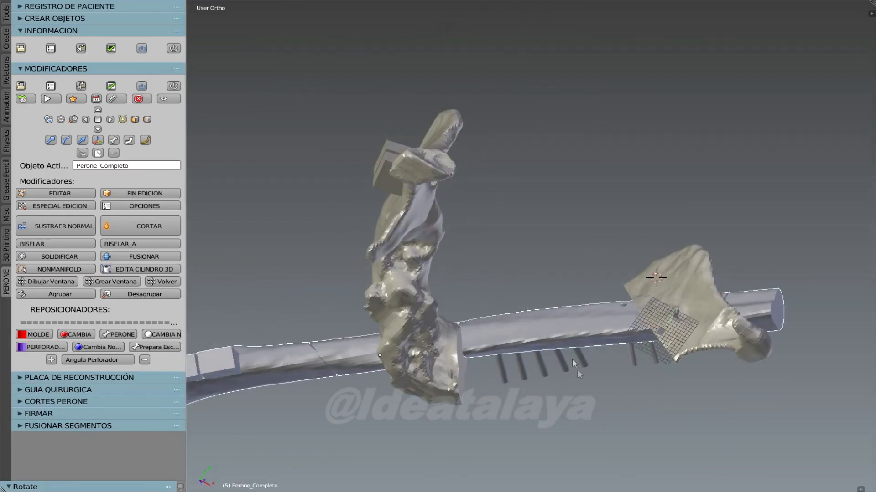
middle_click_drag(695, 298, 744, 218)
key("r")
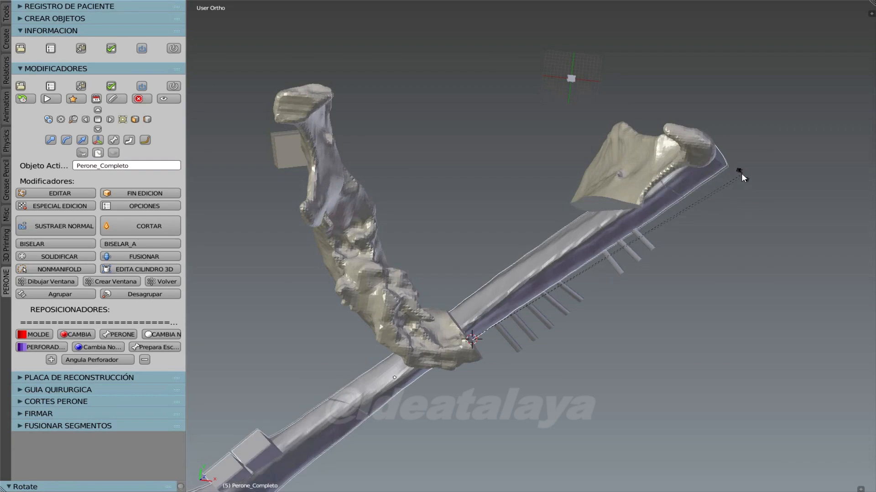
left_click(714, 168)
middle_click_drag(714, 170, 315, 354)
scroll(313, 361, "down", 2)
scroll(314, 353, "up", 1)
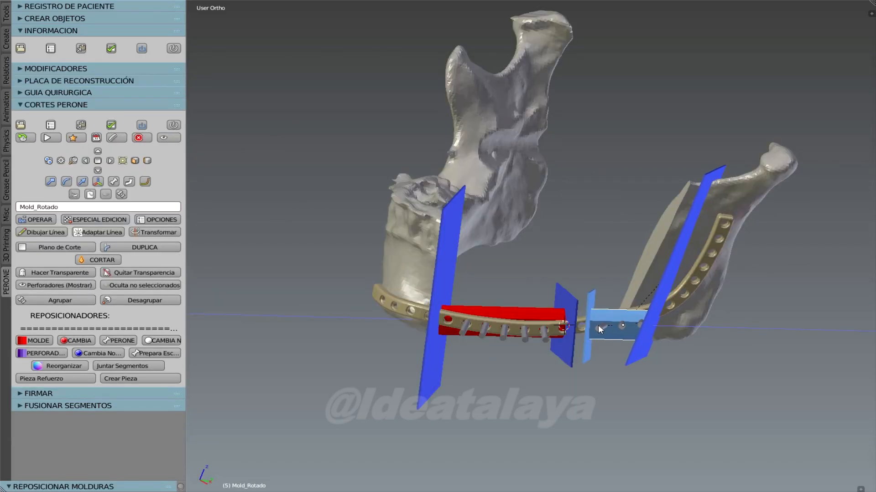
left_click(598, 324)
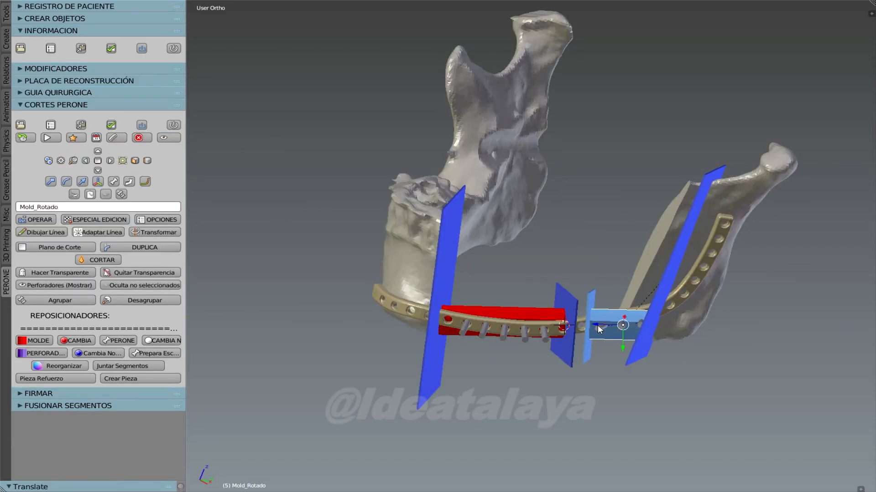
left_click(152, 300)
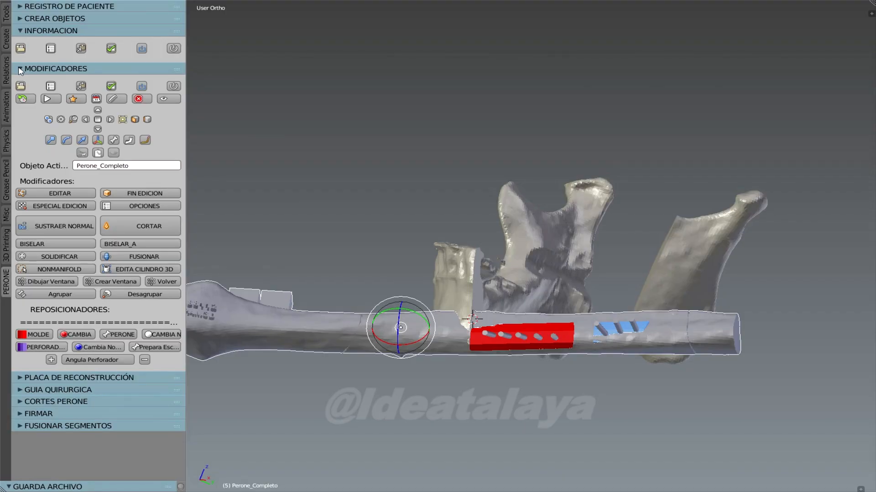
Show the cutting planes and reposition the small middle plane at the far end of the red mould segment.
left_click(20, 70)
left_click(20, 20)
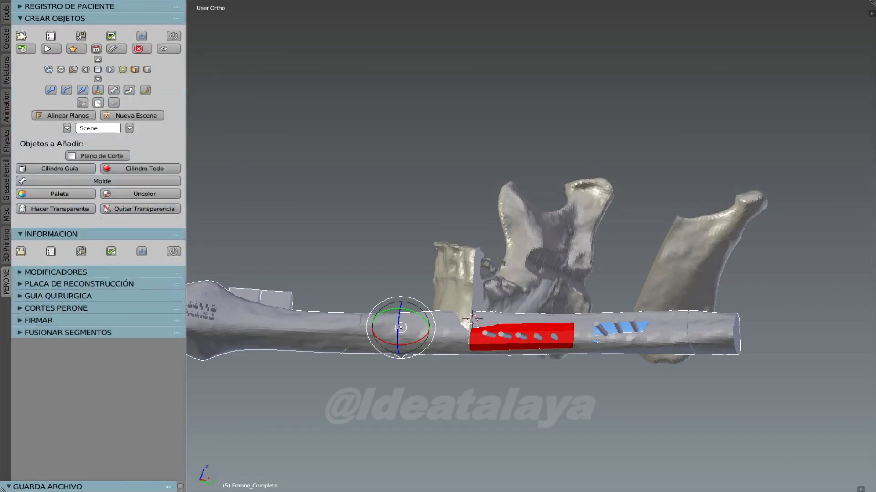
left_click(152, 118)
left_click(96, 105)
middle_click_drag(354, 192, 586, 319)
right_click(568, 282)
right_click(568, 282)
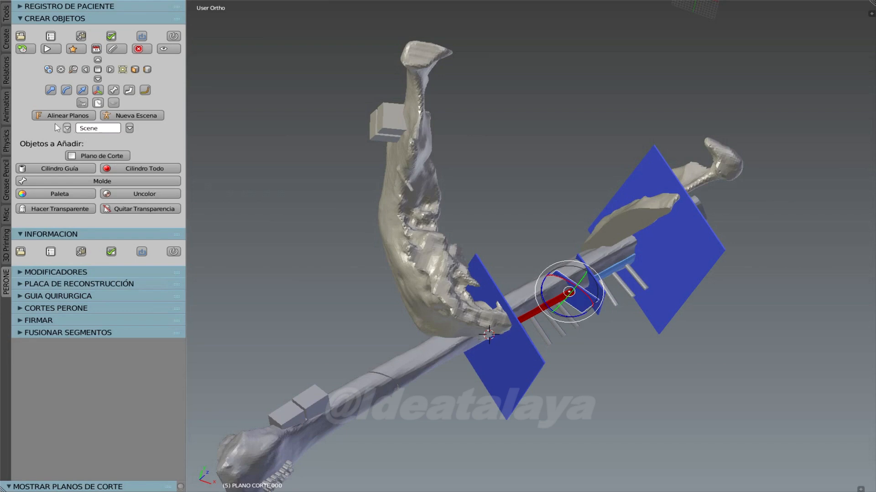
left_click(51, 91)
left_click_drag(546, 276, 577, 268)
right_click(598, 286)
middle_click_drag(577, 268, 256, 174)
Create a new scene with the fibula, cutting planes and drill cylinders, and shrink the far cutting plane to fit around the bone.
left_click(136, 116)
middle_click_drag(560, 253, 458, 260)
right_click(483, 222)
right_click(581, 232)
middle_click_drag(580, 231, 615, 209)
left_click_drag(620, 192, 640, 251)
middle_click_drag(641, 250, 659, 316)
left_click(51, 90)
left_click_drag(645, 252, 653, 267)
left_click(652, 266)
middle_click_drag(652, 266, 570, 288)
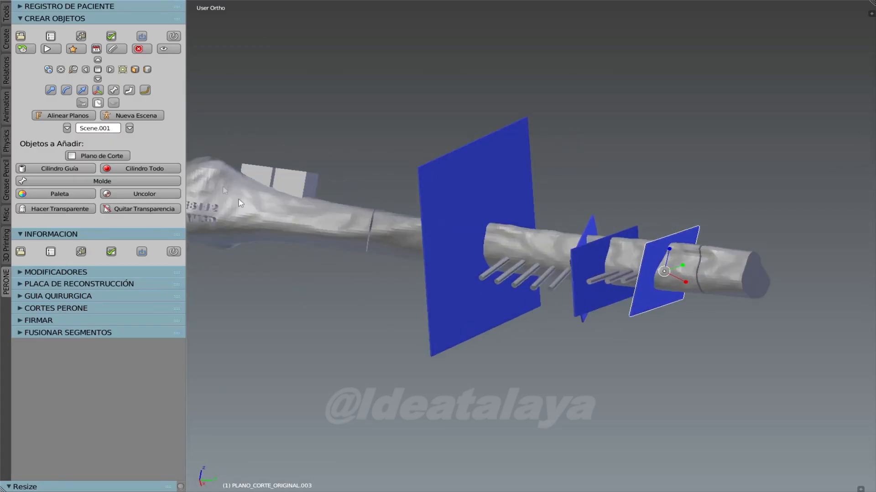
Align the cutting planes and move the middle plane beside the five drill cylinders along the Y axis.
left_click(68, 115)
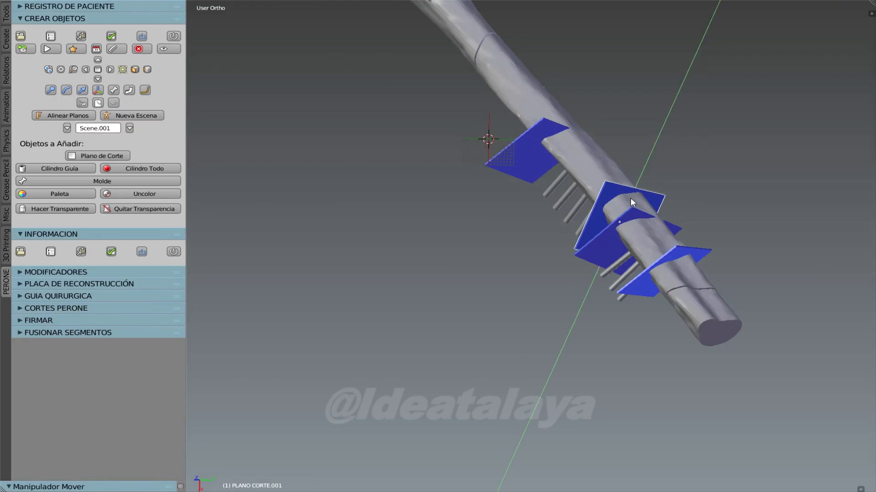
key("shift+d")
key("y")
left_click(652, 226)
Position the first cutting plane across the fibula, just before the row of five drill cylinders.
middle_click_drag(528, 313, 499, 189)
right_click(476, 213)
left_click_drag(501, 190, 511, 180)
middle_click_drag(510, 180, 529, 59)
left_click_drag(495, 171, 496, 179)
middle_click_drag(496, 182, 568, 214)
Add a guide box towards the right of the screen on the first cutting plane and fit its ends to the fibula.
left_click(27, 20)
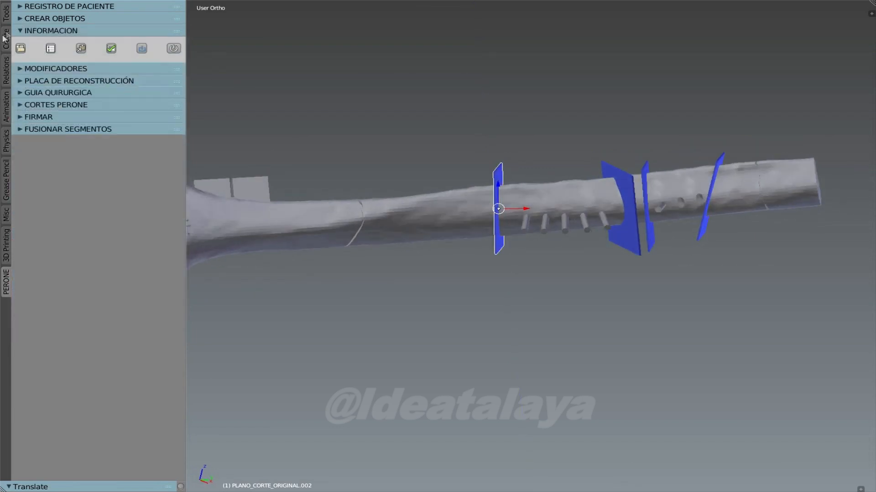
left_click(31, 93)
left_click(64, 209)
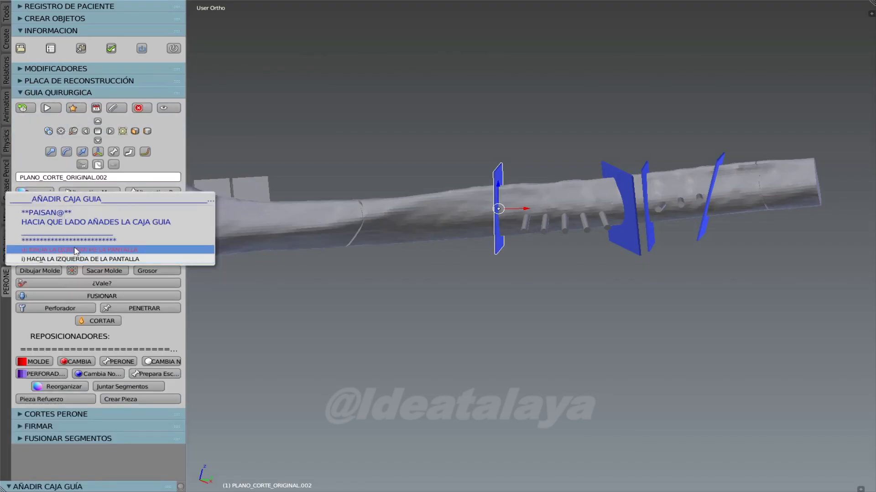
left_click(76, 250)
middle_click_drag(499, 171, 497, 167)
left_click_drag(498, 164, 497, 164)
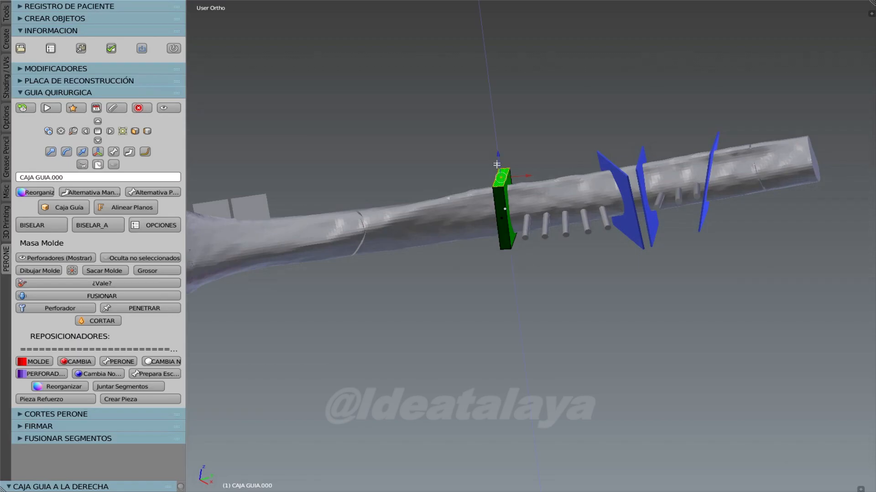
middle_click_drag(492, 244, 482, 232)
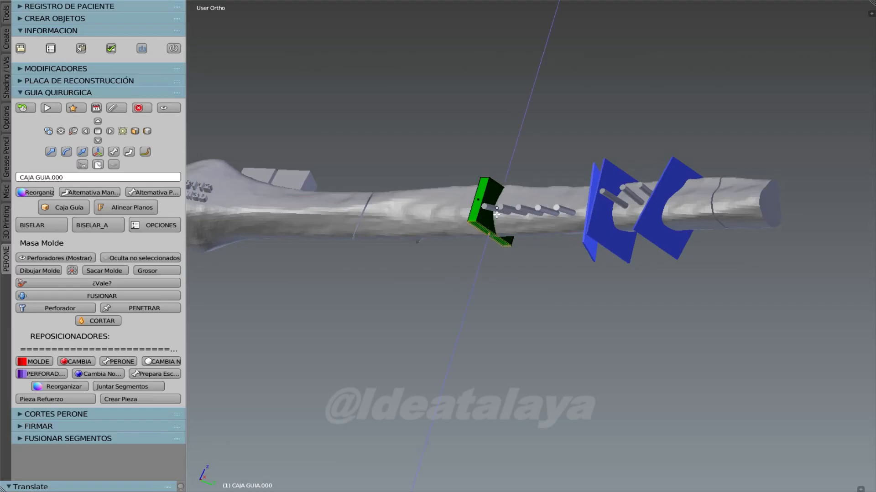
middle_click_drag(496, 209, 327, 300)
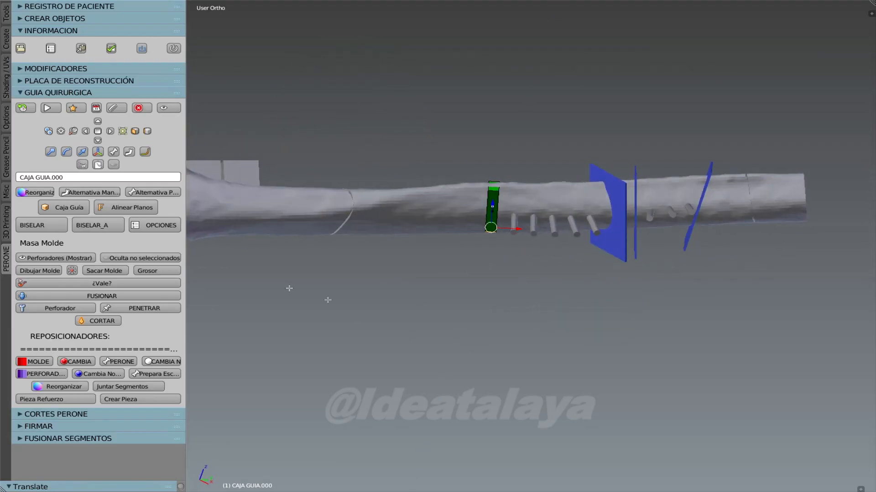
Apply the standard bevel to the first guide box and delete the leftover mesh.
left_click(27, 227)
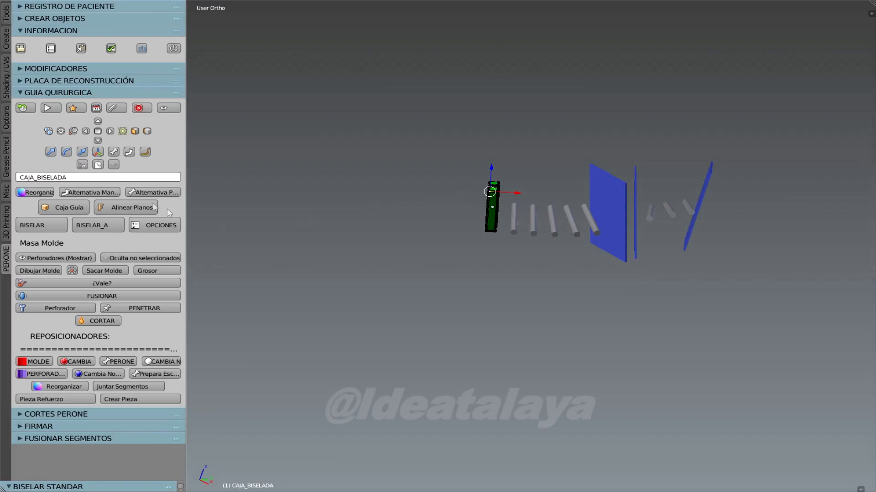
left_click(134, 226)
left_click(143, 217)
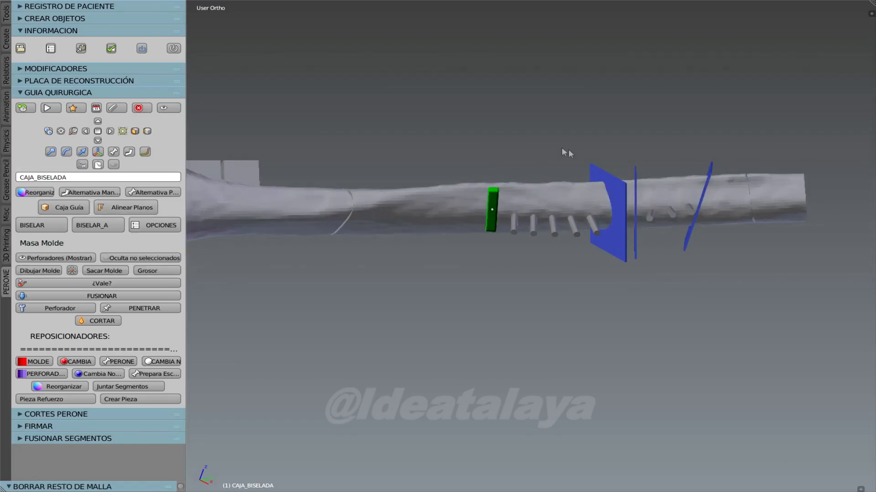
Add a guide box to the second cutting plane, after the five drill cylinders, and fit its ends to the fibula.
right_click(612, 188)
left_click(63, 210)
left_click(62, 211)
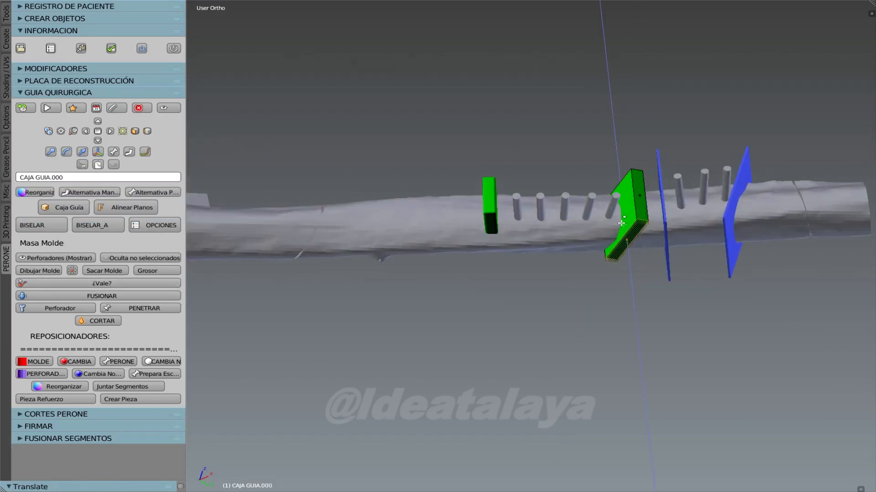
middle_click_drag(605, 218, 560, 215)
left_click_drag(632, 210, 630, 221)
Bevel the second guide box and delete its leftover mesh.
left_click(41, 225)
left_click(158, 226)
left_click(158, 225)
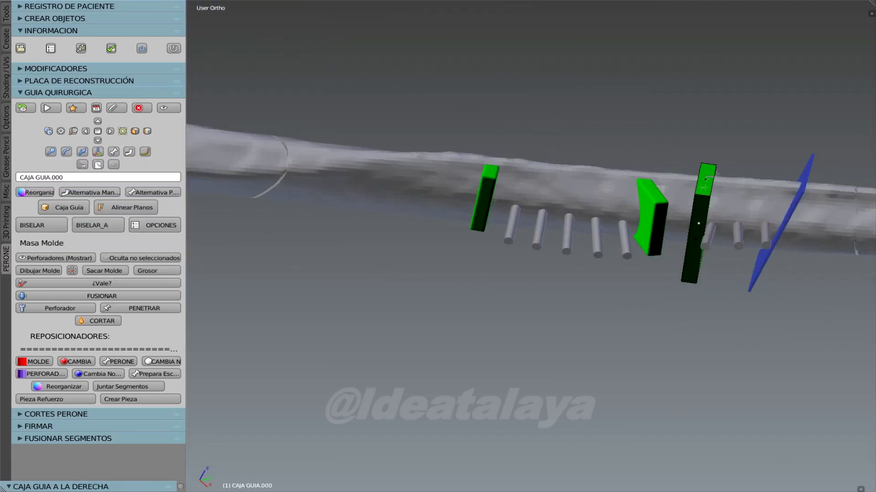
Shorten the upper and lower ends of the third cutting plane's guide box to fit the fibula.
left_click_drag(704, 162, 703, 168)
middle_click_drag(703, 167, 656, 98)
left_click_drag(723, 220, 718, 208)
middle_click_drag(717, 208, 606, 298)
Bevel the third guide box and delete its leftover mesh.
left_click(48, 225)
middle_click_drag(538, 256, 510, 228)
left_click(165, 225)
left_click(163, 224)
Add a guide box to the fourth cutting plane, after the last drill cylinders on the fibula.
middle_click_drag(408, 192, 401, 221)
right_click(795, 210)
middle_click_drag(700, 260, 679, 223)
left_click(68, 208)
left_click(71, 208)
middle_click_drag(461, 249, 438, 236)
Fit the ends of the fourth guide box to the fibula and bevel the box.
left_click_drag(810, 165, 813, 152)
mouse_move(834, 269)
middle_mouse_down()
mouse_move(775, 232)
mouse_move(734, 245)
middle_mouse_up()
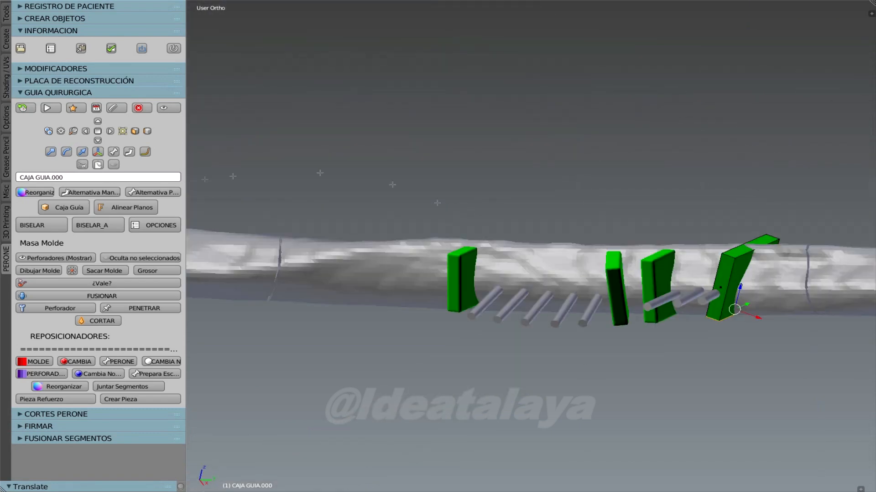
left_click_drag(734, 245, 752, 229)
middle_click_drag(765, 229, 684, 256)
left_click(41, 225)
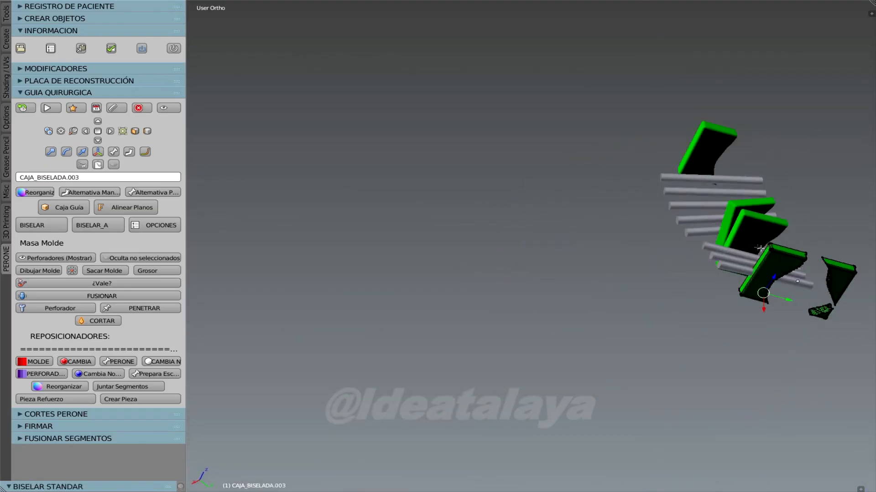
Paint the mould area on the fibula from the first to the fourth guide box, covering the surface around the drill cylinders.
left_click(51, 271)
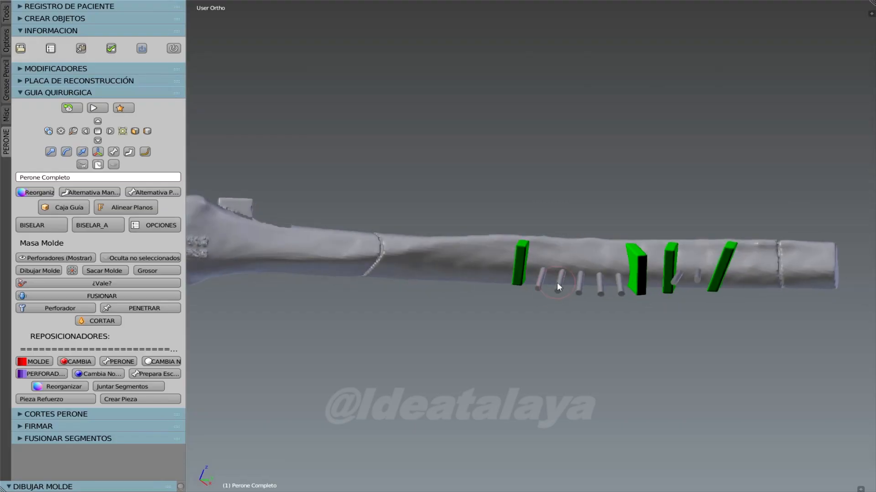
mouse_move(552, 258)
left_mouse_down()
mouse_move(535, 254)
mouse_move(711, 258)
left_mouse_up()
middle_click_drag(700, 276, 766, 267)
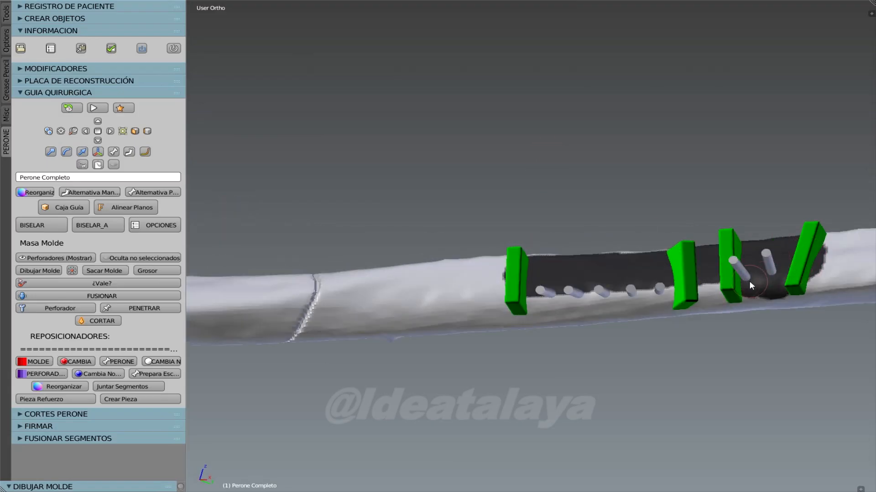
left_click_drag(645, 298, 556, 301)
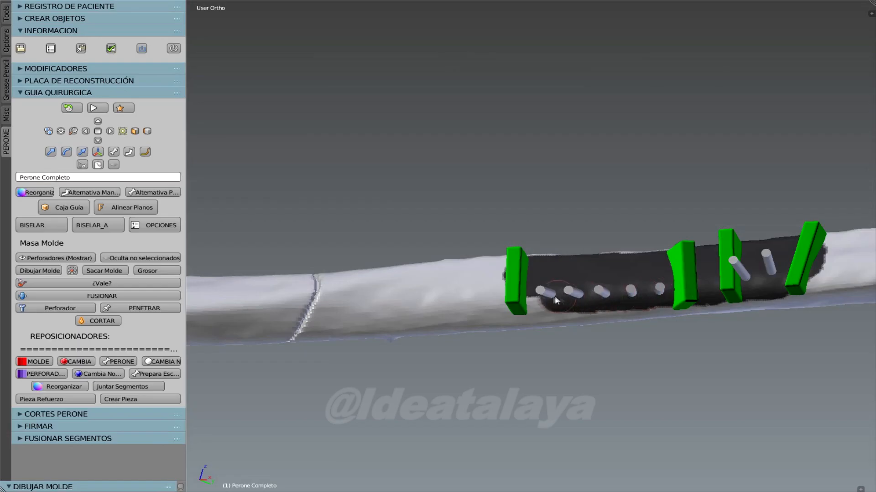
middle_click_drag(553, 242, 551, 213)
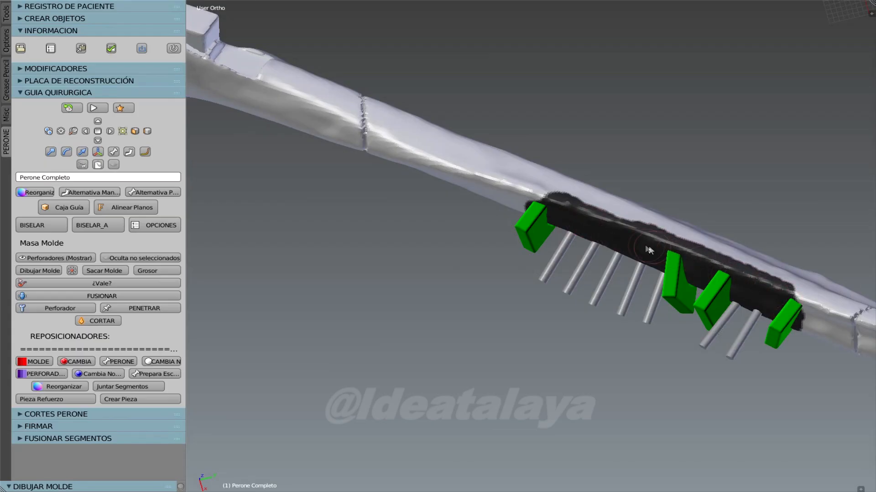
Extract the mould from the painted area, accept it, and fuse it with the guide boxes and cylinders into one surgical guide.
middle_click_drag(507, 319, 387, 233)
left_click(95, 270)
middle_click_drag(282, 322, 577, 255)
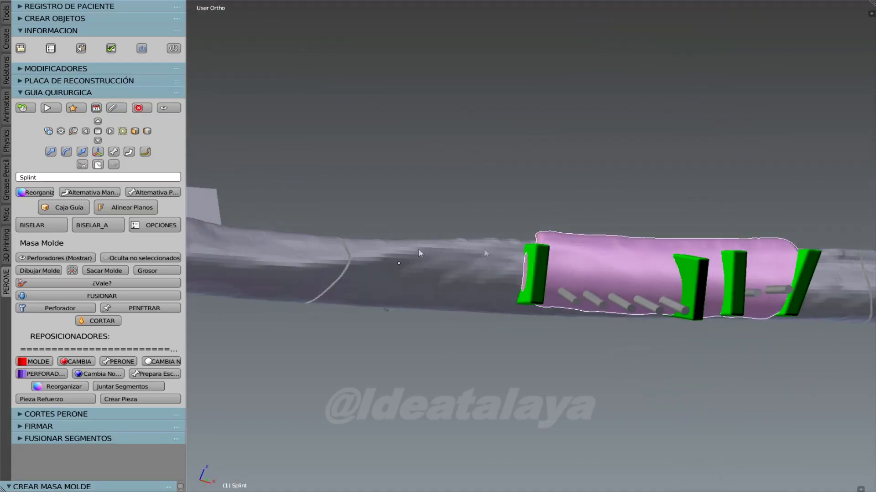
left_click(91, 283)
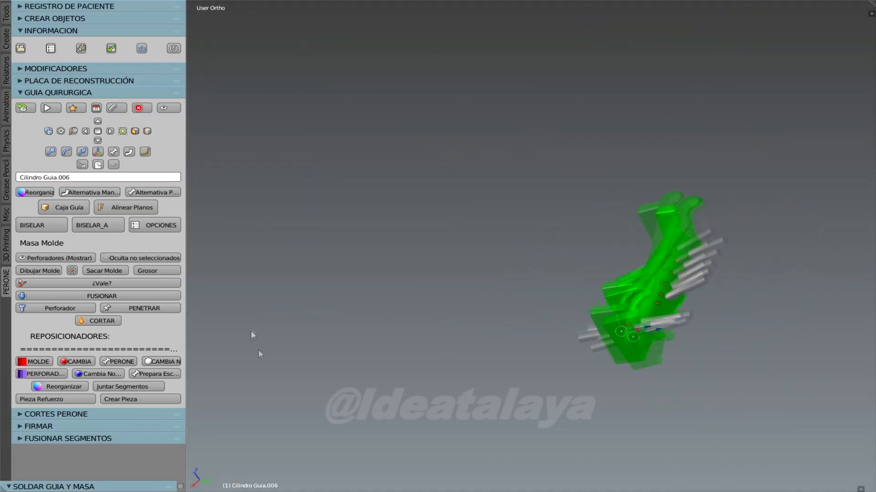
middle_click_drag(456, 274, 354, 322)
left_click(109, 295)
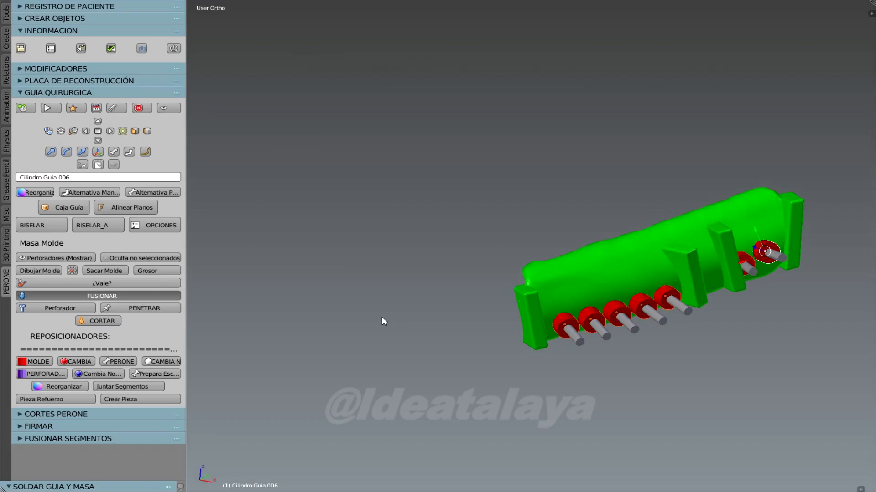
Place three perforators on the guide's face, two above the five-hole row and one above the other holes, and pierce the guide with them.
left_click(571, 274)
left_click(38, 309)
left_click_drag(571, 274, 570, 268)
left_click(664, 274)
left_click(41, 310)
left_click_drag(664, 273, 665, 272)
middle_click_drag(711, 278, 765, 274)
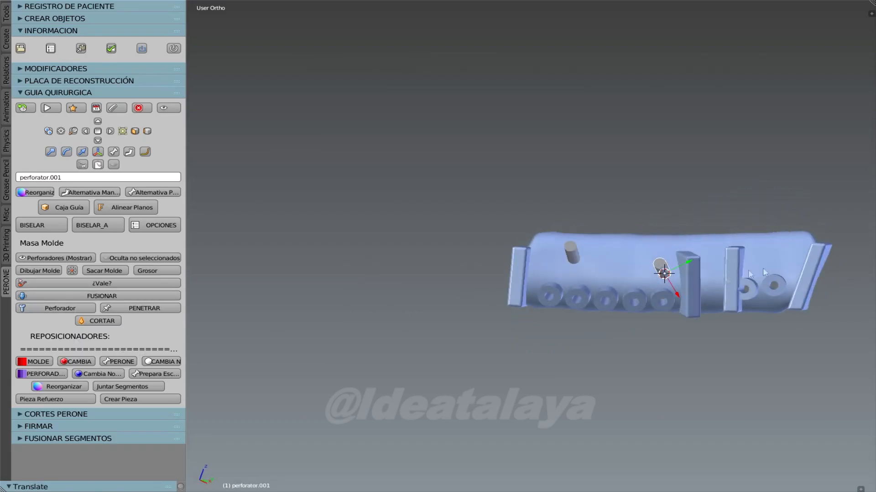
left_click(59, 311)
left_click(764, 262)
middle_click_drag(684, 278, 559, 296)
left_click(157, 309)
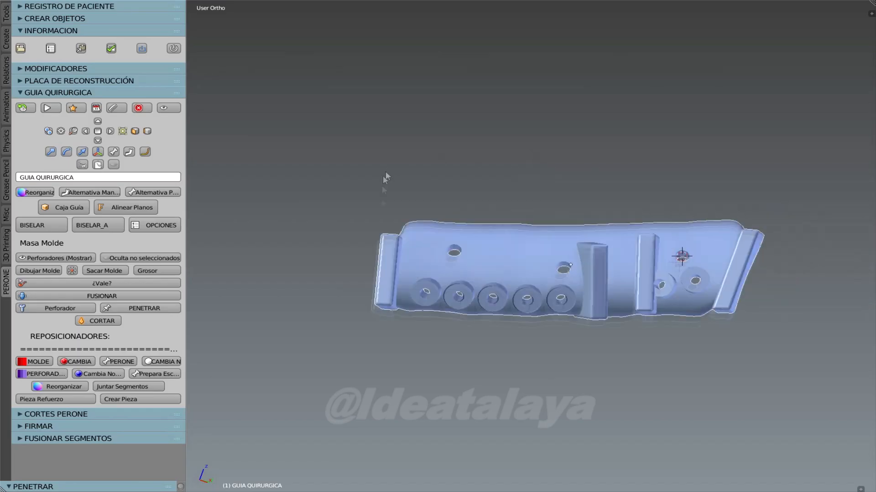
Show the cutting planes and move the second and third planes up across the guide's body.
left_click(85, 155)
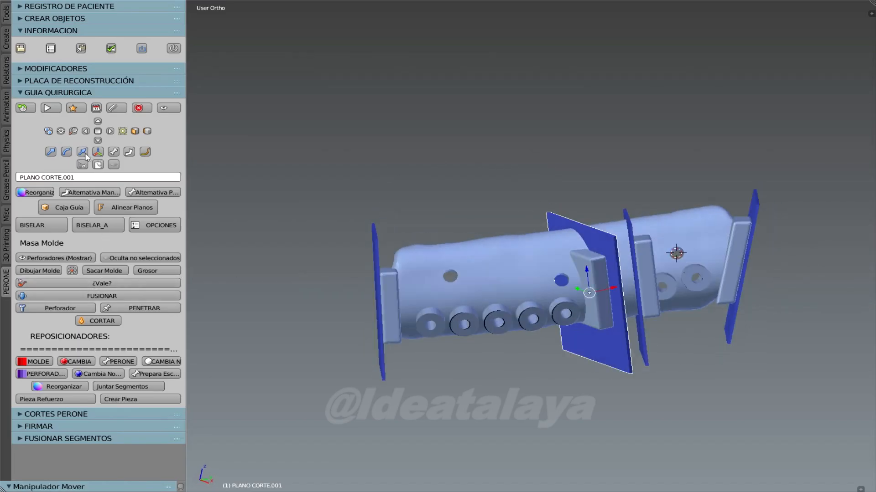
left_click_drag(577, 264, 577, 220)
middle_click_drag(529, 243, 475, 175)
right_click(621, 215)
left_click_drag(632, 269, 635, 211)
middle_click_drag(636, 212, 546, 213)
Cut the surgical guide with the second and third cutting planes.
right_click(592, 199)
right_click(642, 195, "shift")
right_click(472, 229, "shift")
middle_click_drag(472, 230, 268, 323)
left_click(94, 321)
middle_click_drag(524, 252, 522, 270)
scroll(501, 293, "down", 2)
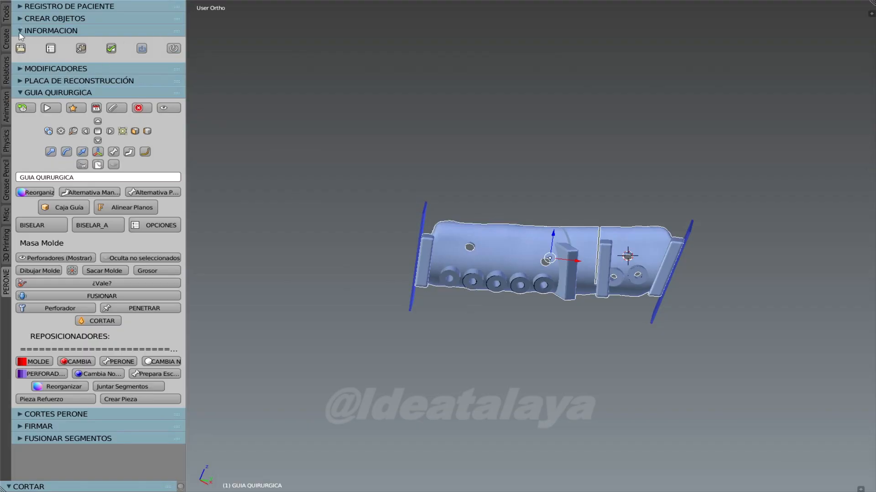
Switch back to the scene named Scene and paste the surgical guide onto the fibula there.
left_click(20, 19)
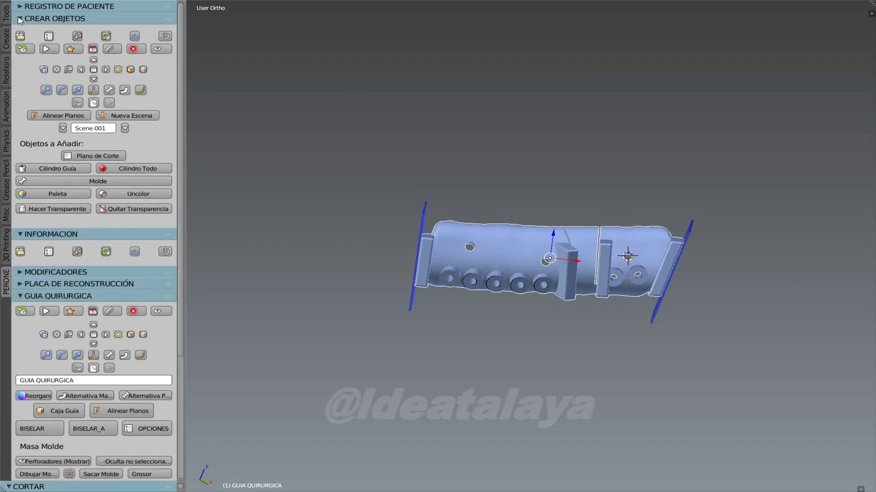
left_click(62, 128)
left_click(67, 132)
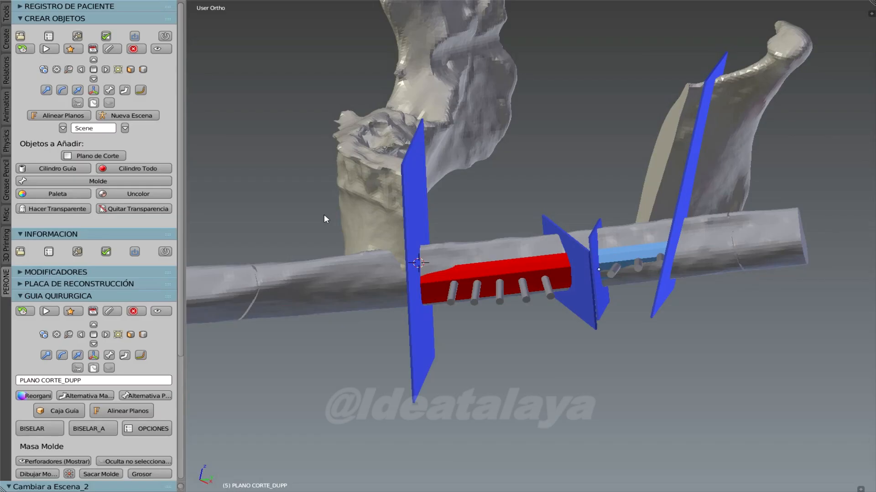
key("ctrl+v")
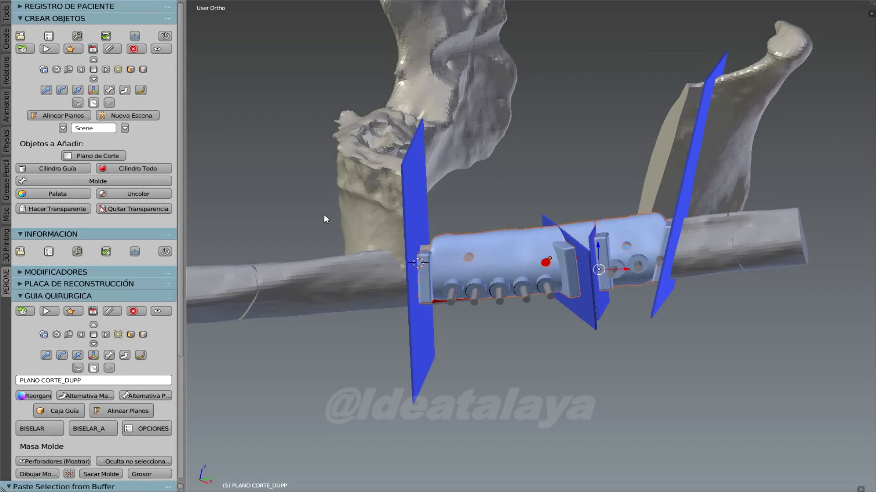
middle_click_drag(412, 278, 358, 320)
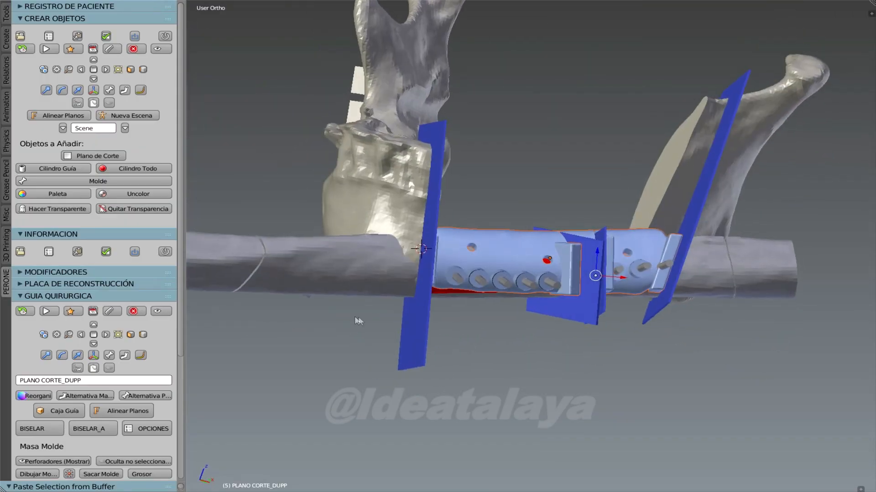
Cut the complete fibula with the four cutting planes using the fibula cuts' Operar operation.
right_click(252, 288)
scroll(308, 370, "down", 3)
middle_click_drag(309, 369, 307, 387)
scroll(304, 385, "up", 1)
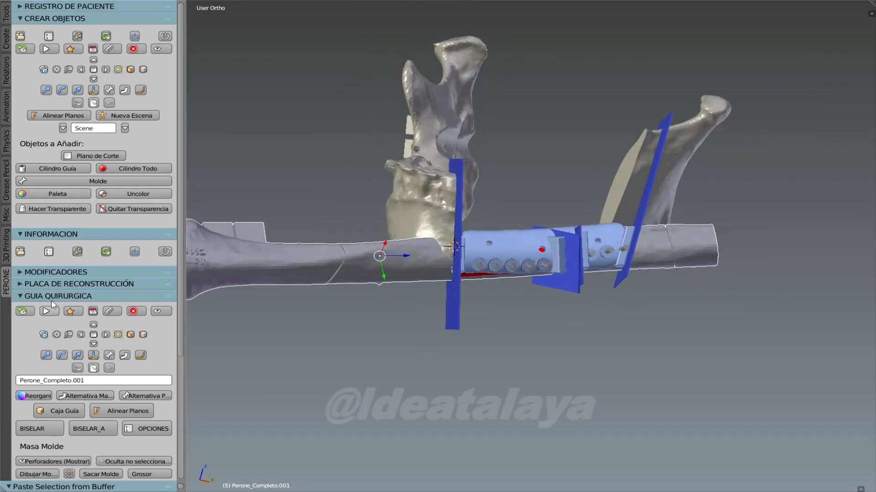
scroll(65, 304, "down", 8)
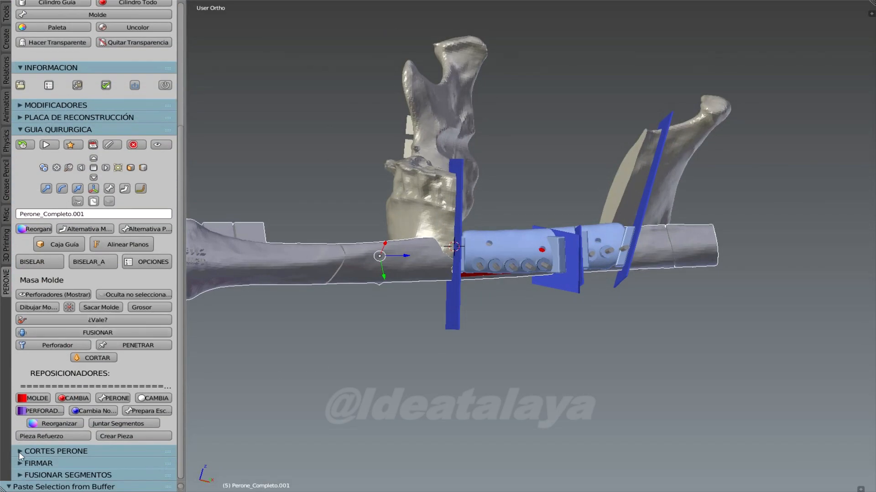
left_click(20, 451)
scroll(25, 429, "down", 12)
left_click(33, 304)
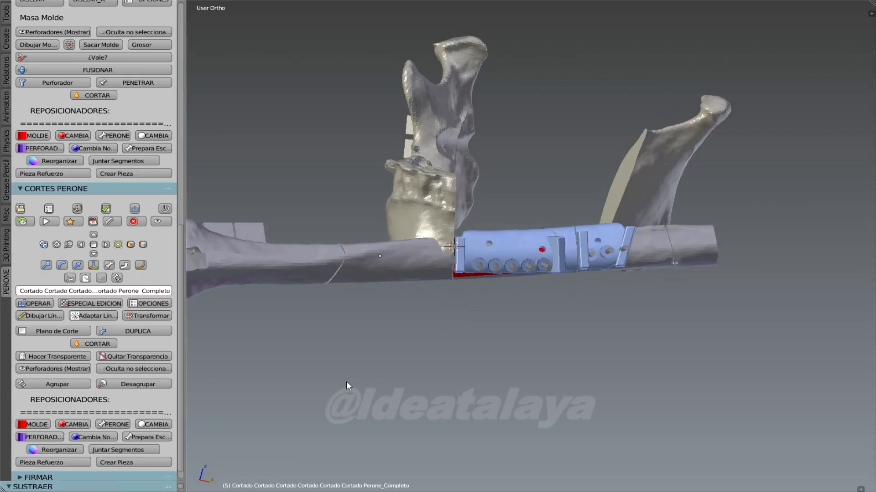
Hide the surgical guide to expose the cut fibula.
middle_click_drag(499, 219, 473, 216)
right_click(506, 227)
left_click(162, 209)
middle_click_drag(292, 196, 360, 297)
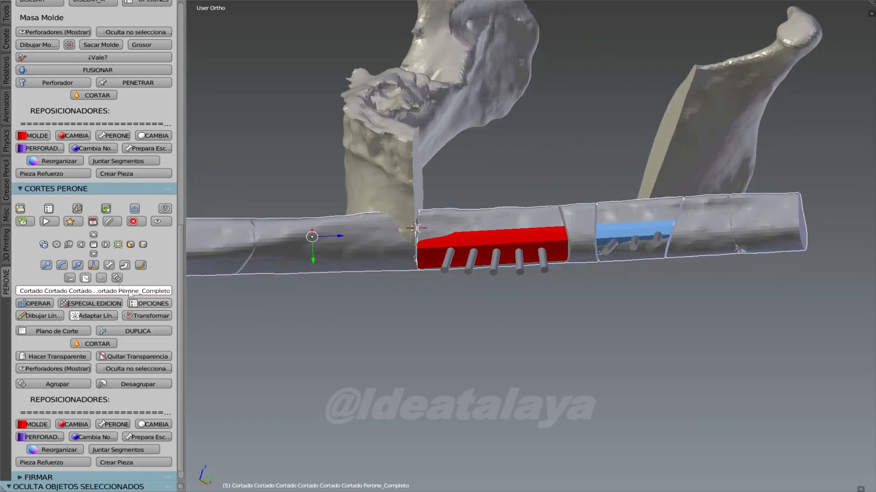
Separate the fibula segment around the red mould in special edit mode and name it Peroné Distal.
left_click(95, 303)
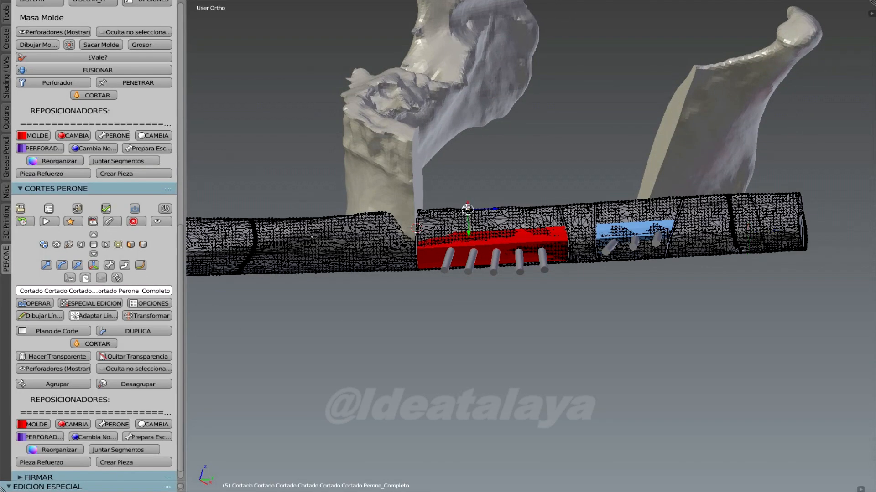
left_click(134, 305)
left_click(114, 313)
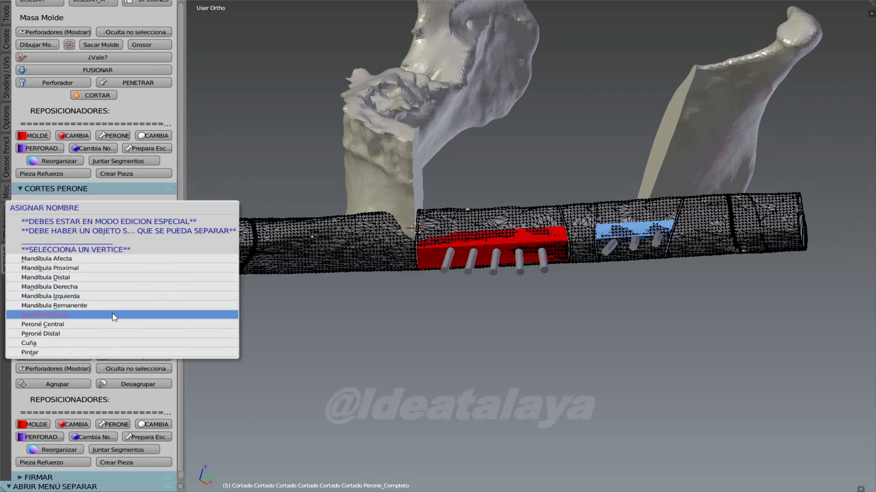
left_click(81, 335)
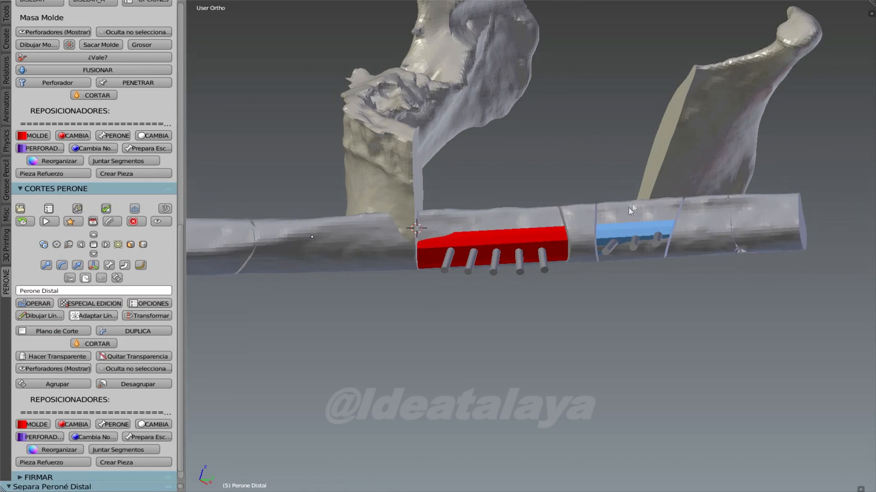
Separate the fibula segment around the blue mould in special edit mode and name it Peroné Proximal.
middle_click_drag(603, 241, 586, 261)
scroll(586, 261, "up", 1)
left_click(95, 305)
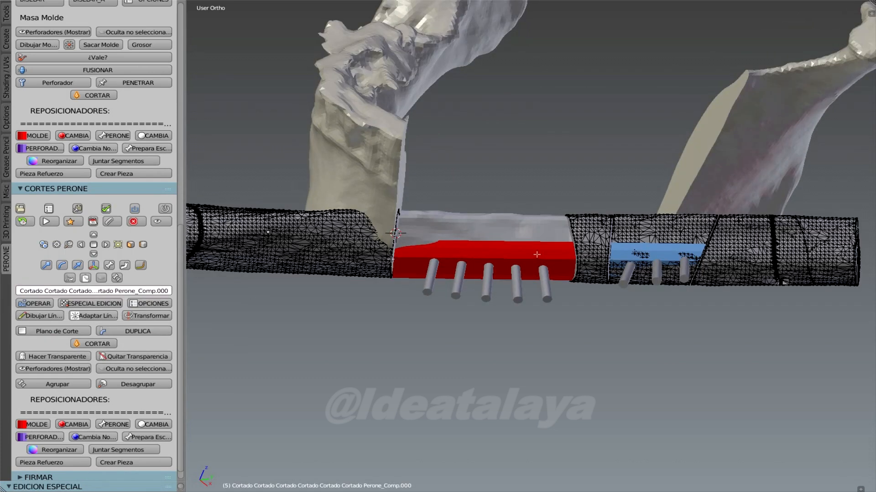
left_click(146, 304)
left_click(147, 305)
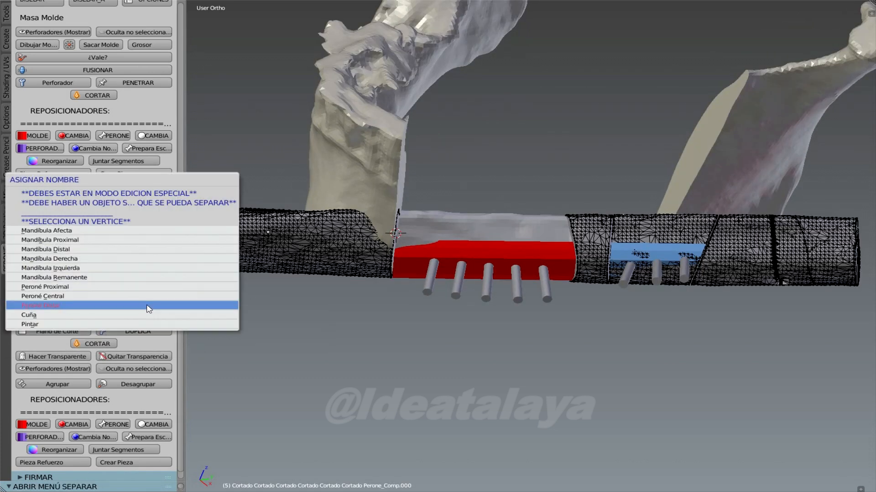
left_click(137, 288)
Hide the leftover fibula pieces so only the two separated segments stay with the mandible.
middle_click_drag(294, 288, 296, 229)
right_click(297, 230, "shift")
left_click(159, 208)
scroll(440, 205, "down", 3)
mouse_move(440, 204)
middle_mouse_down()
mouse_move(470, 201)
mouse_move(456, 207)
middle_mouse_up()
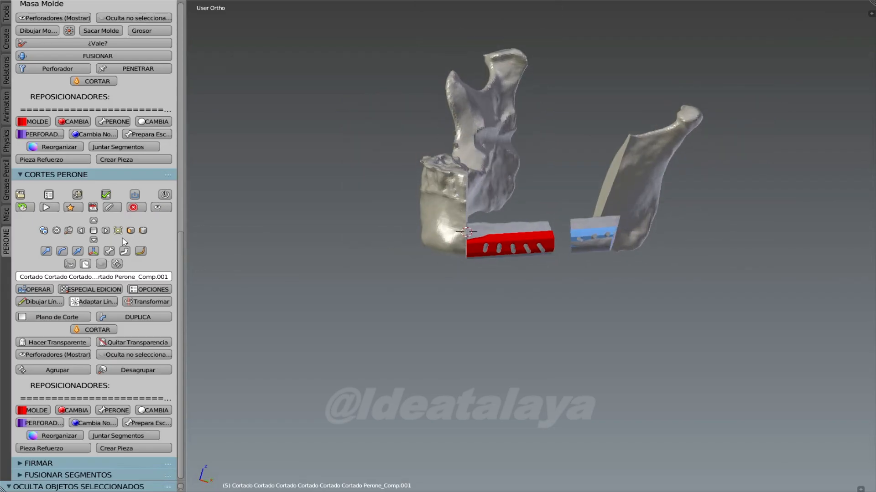
Show the cutting planes and group the third and fourth planes, the three drill cylinders and the proximal fibula segment with the blue mould.
left_click(85, 264)
middle_click_drag(466, 154, 591, 256)
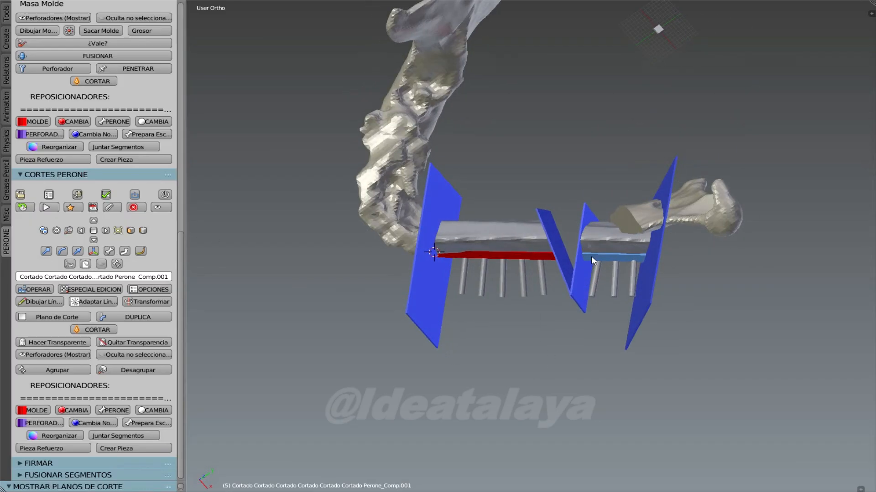
right_click(584, 211)
right_click(664, 182, "shift")
middle_click_drag(617, 265, 602, 296)
right_click(596, 285, "shift")
right_click(609, 239, "shift")
middle_click_drag(609, 239, 331, 328)
right_click(599, 256, "shift")
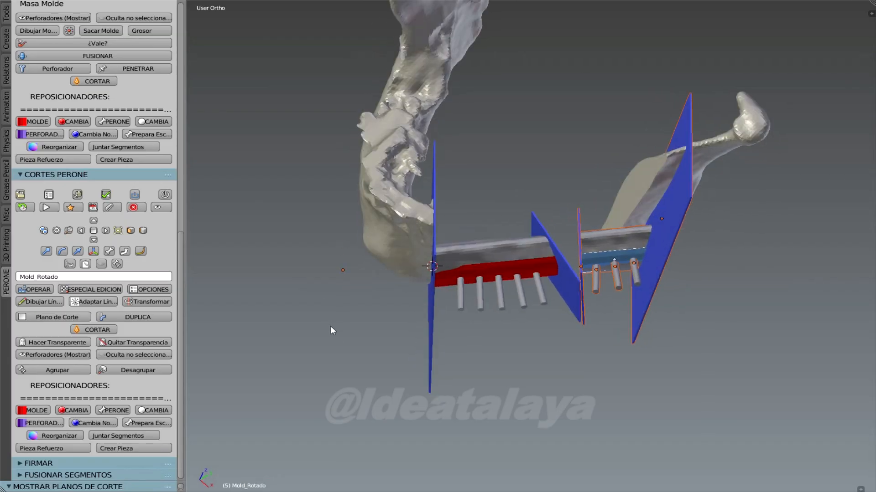
left_click(54, 371)
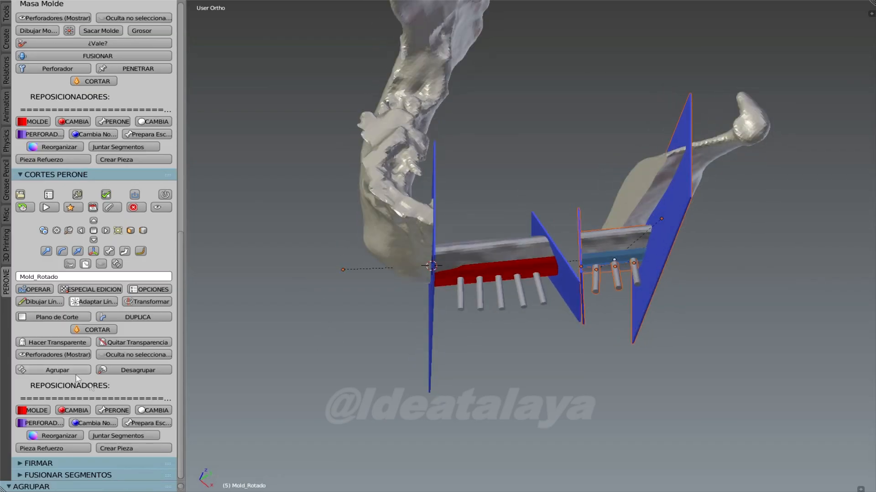
Reposition the cut fibula segments into the mandibular defect.
left_click(123, 412)
middle_click_drag(268, 301, 357, 214)
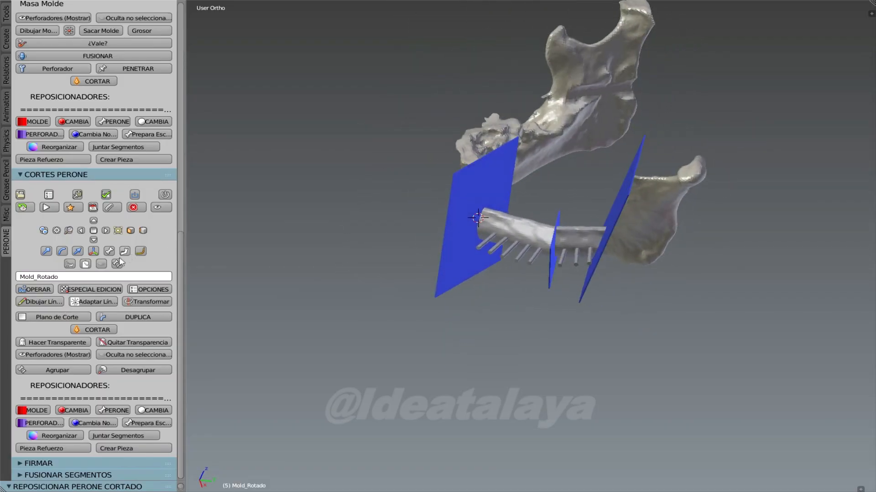
Show the reconstruction plate over the repositioned fibula and hide the cutting planes.
left_click(144, 252)
middle_click_drag(363, 231, 538, 104)
scroll(546, 297, "up", 2)
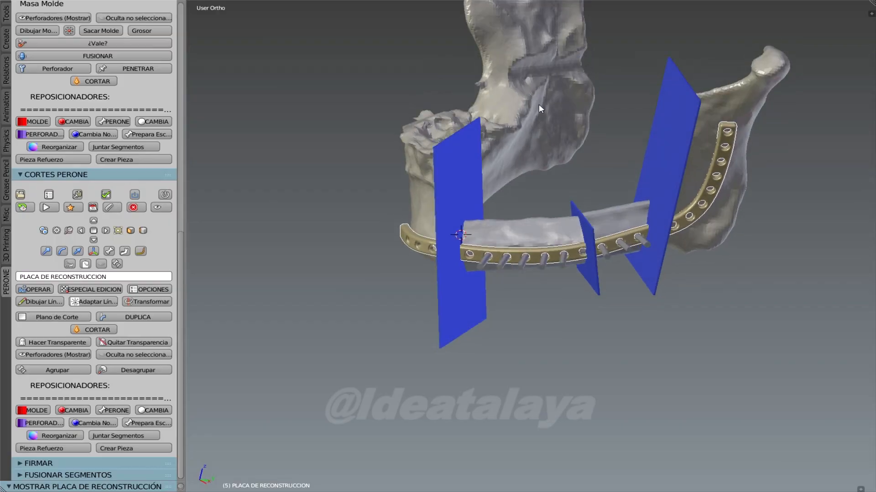
left_click(102, 265)
middle_click_drag(499, 256, 415, 264)
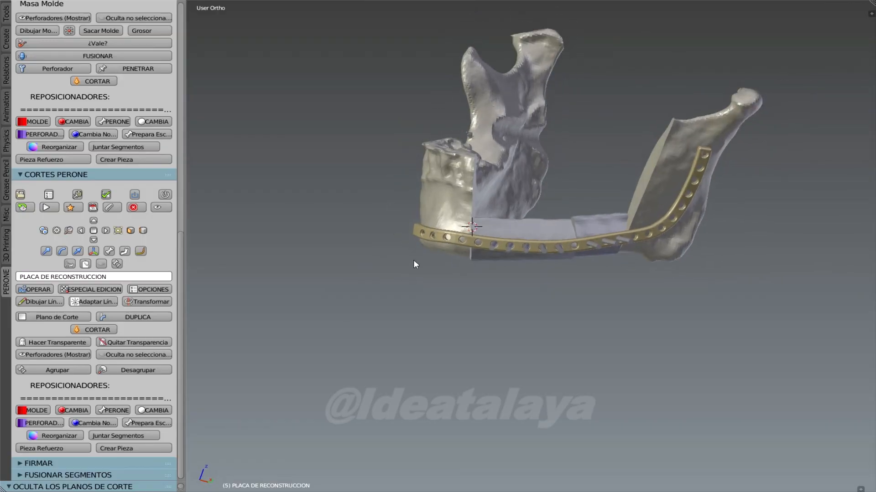